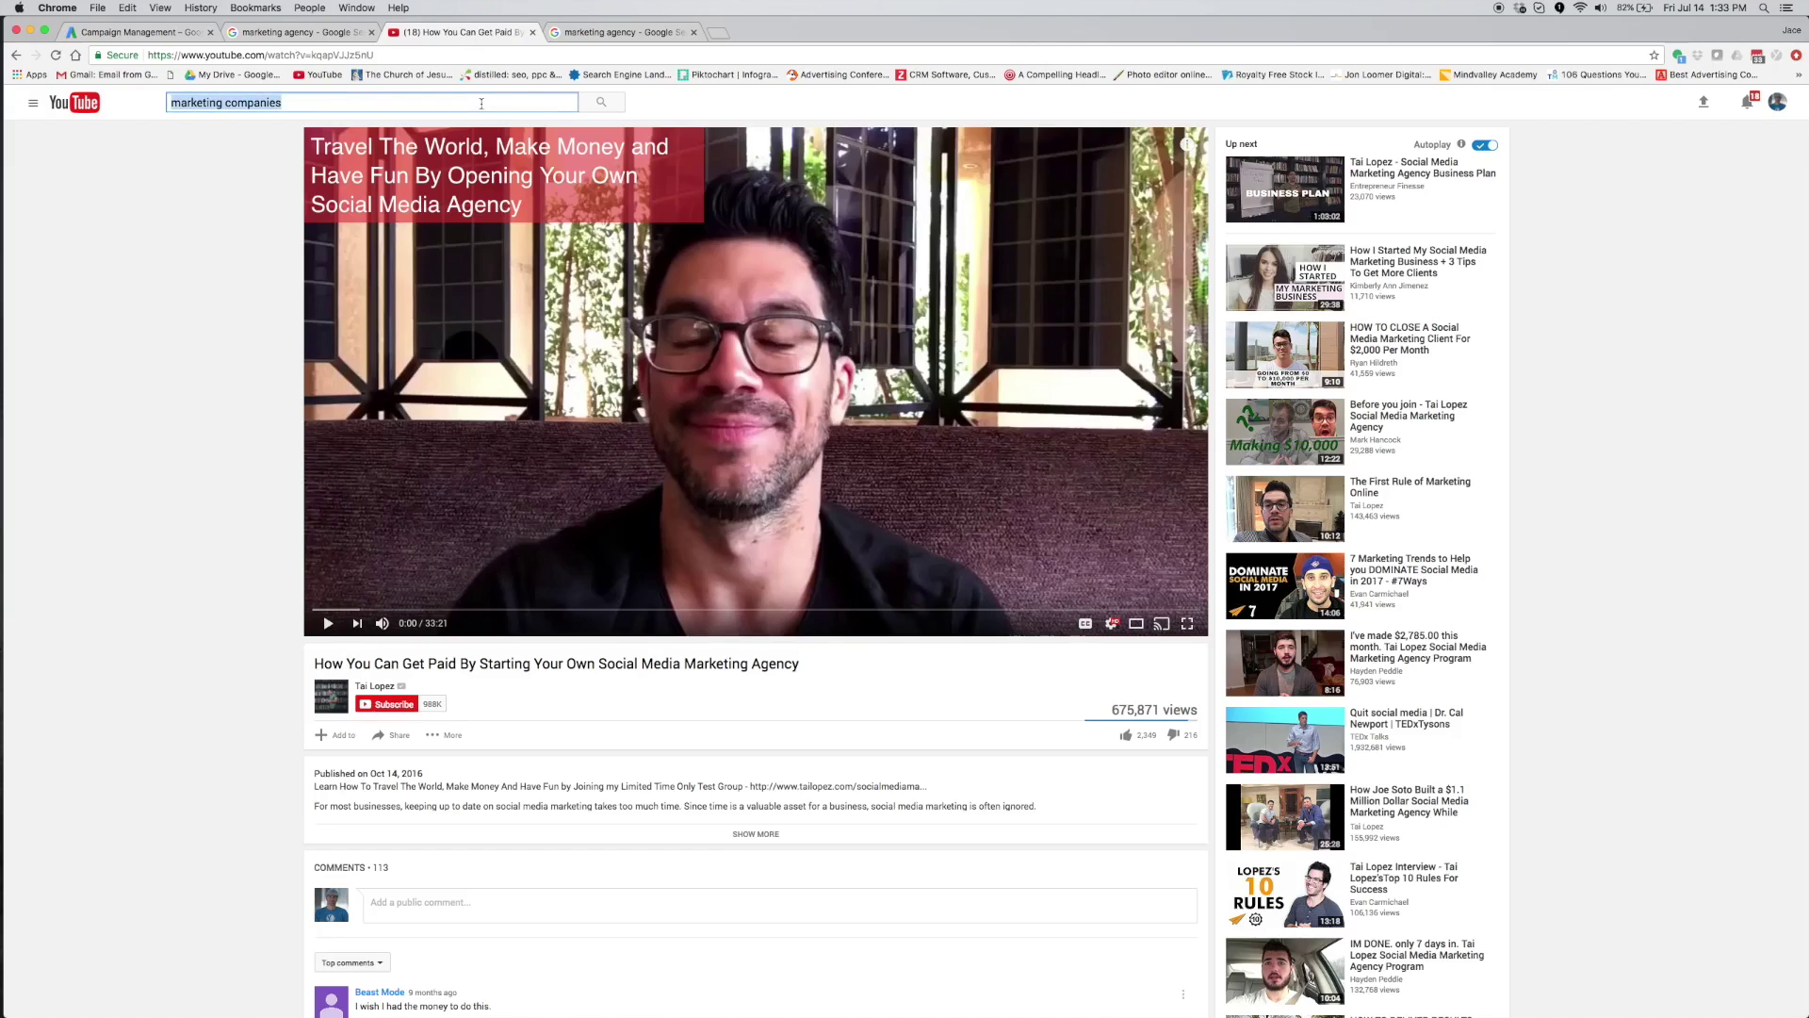
{"action": "type", "text": "new roads "}
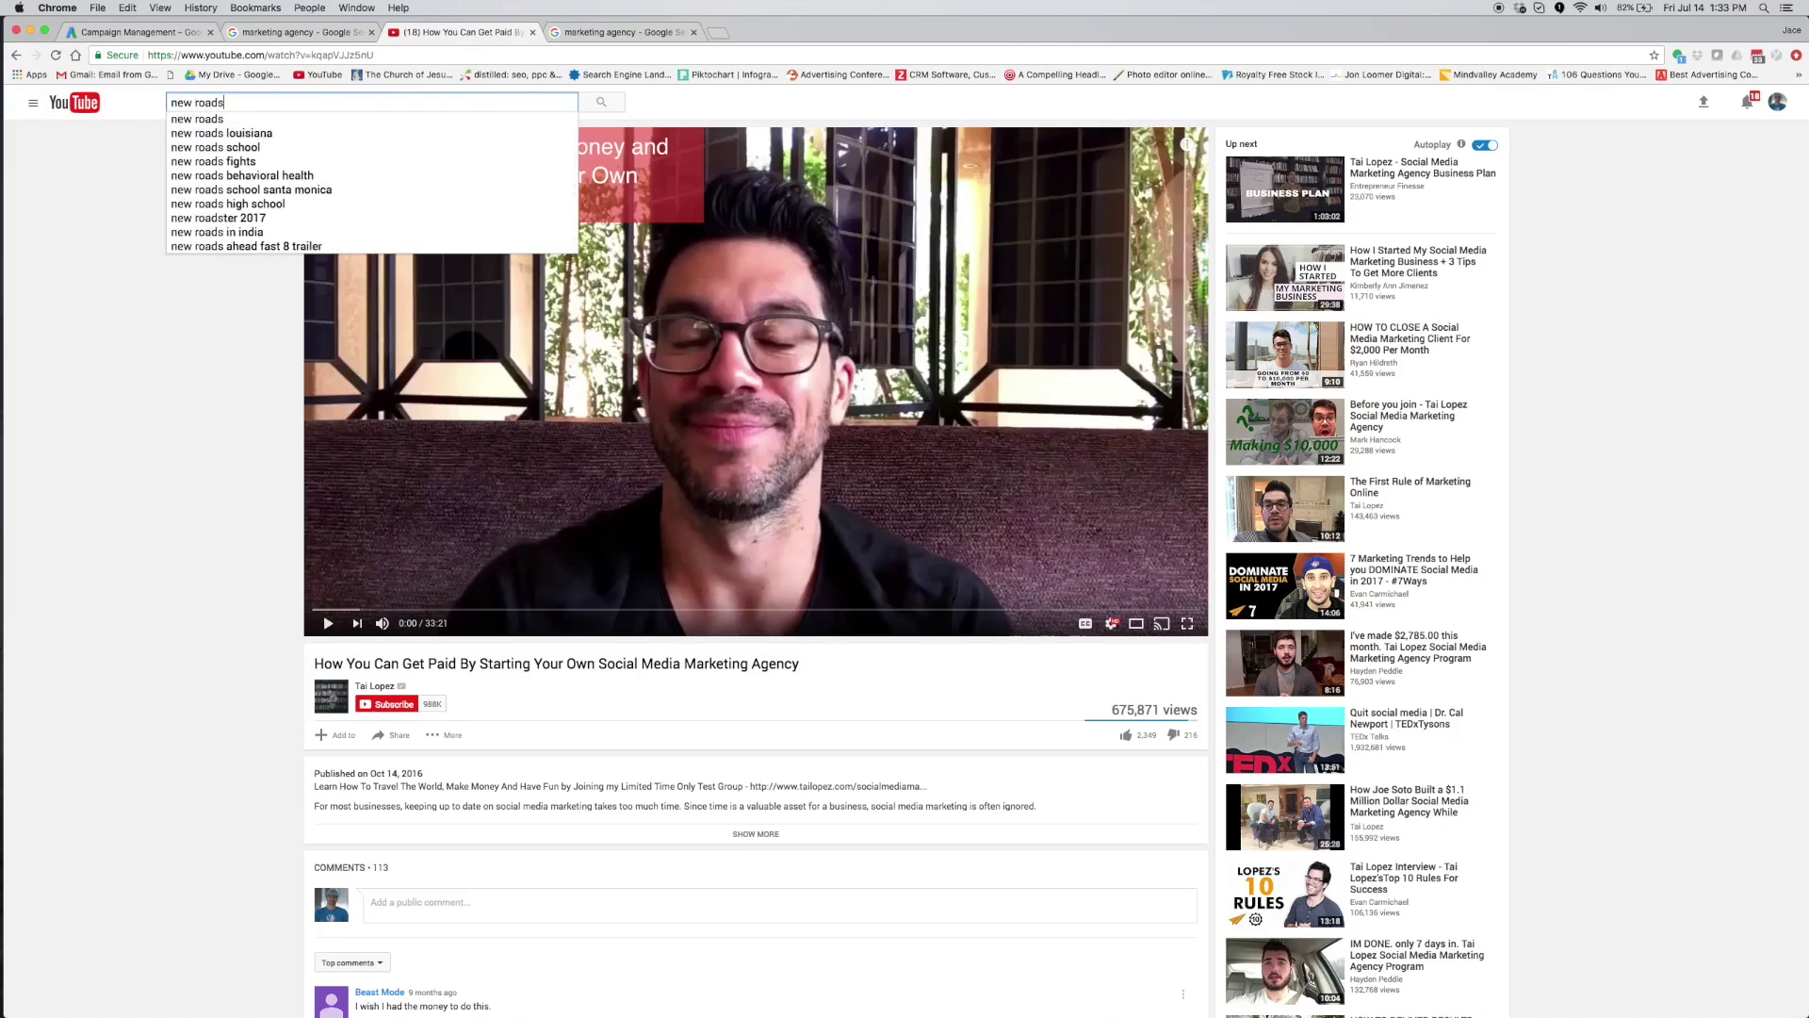
{"action": "type", "text": "trea"}
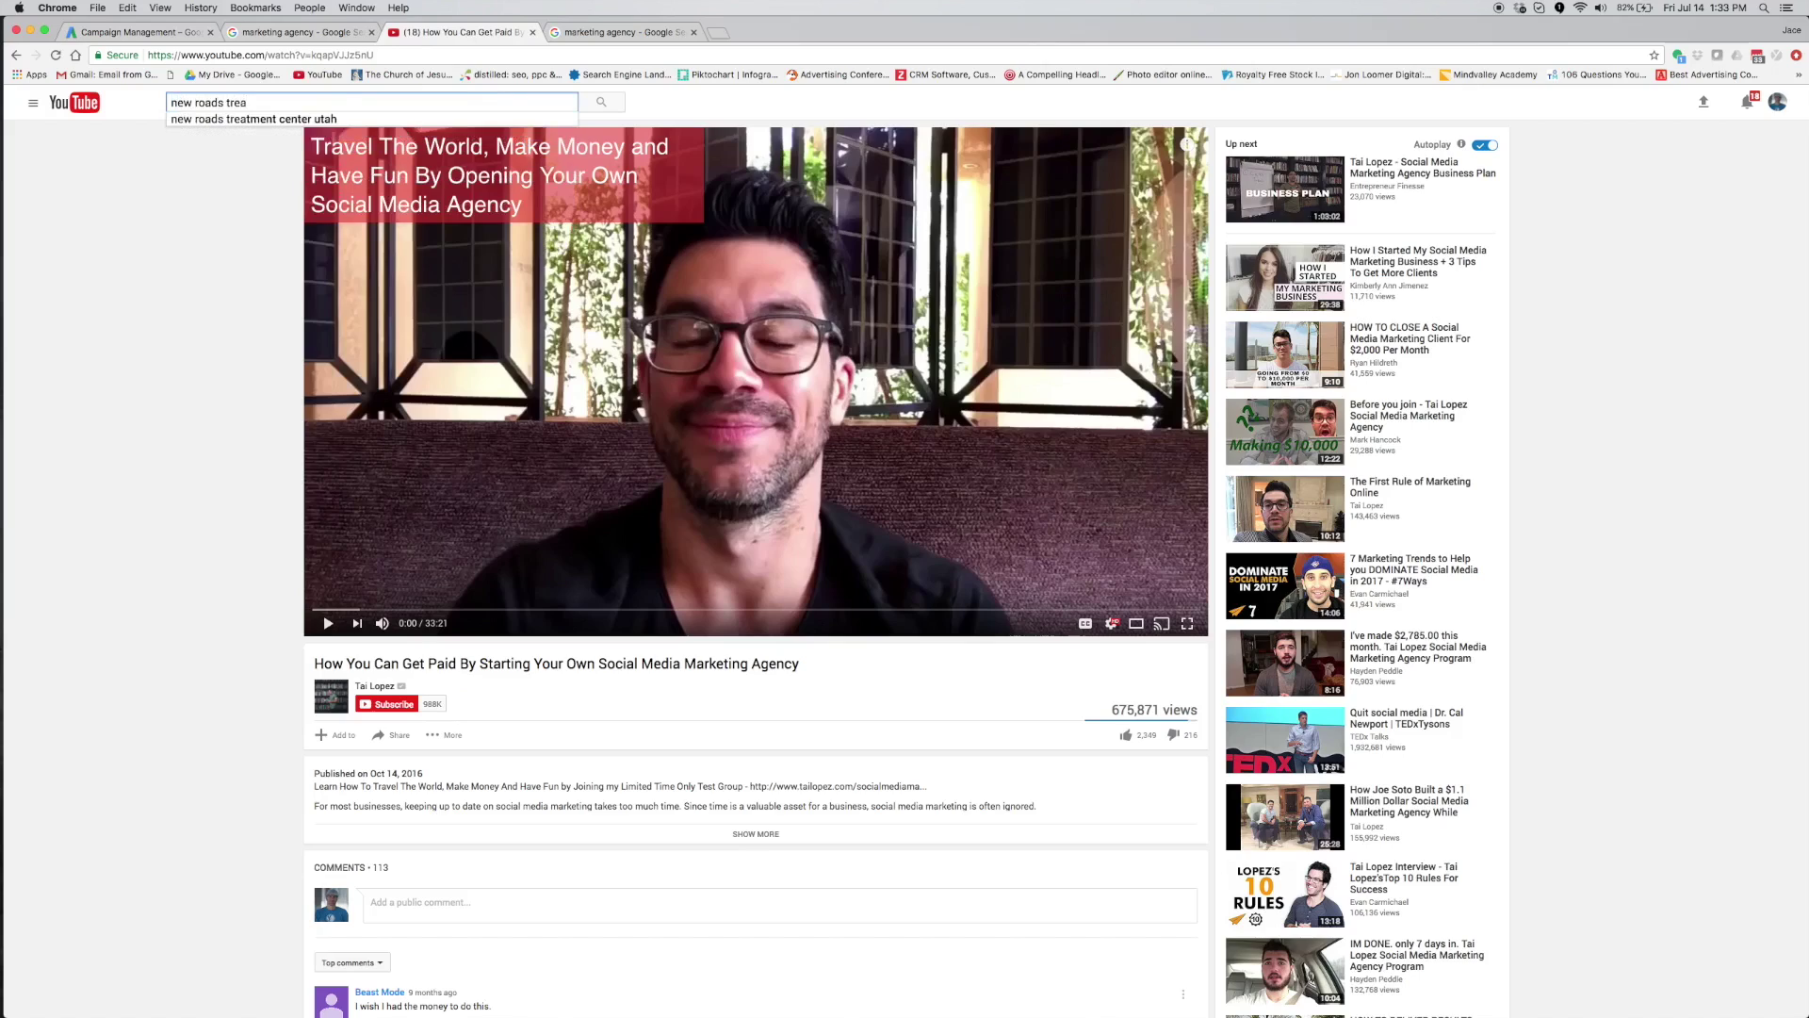
{"action": "type", "text": "tment behaviro"}
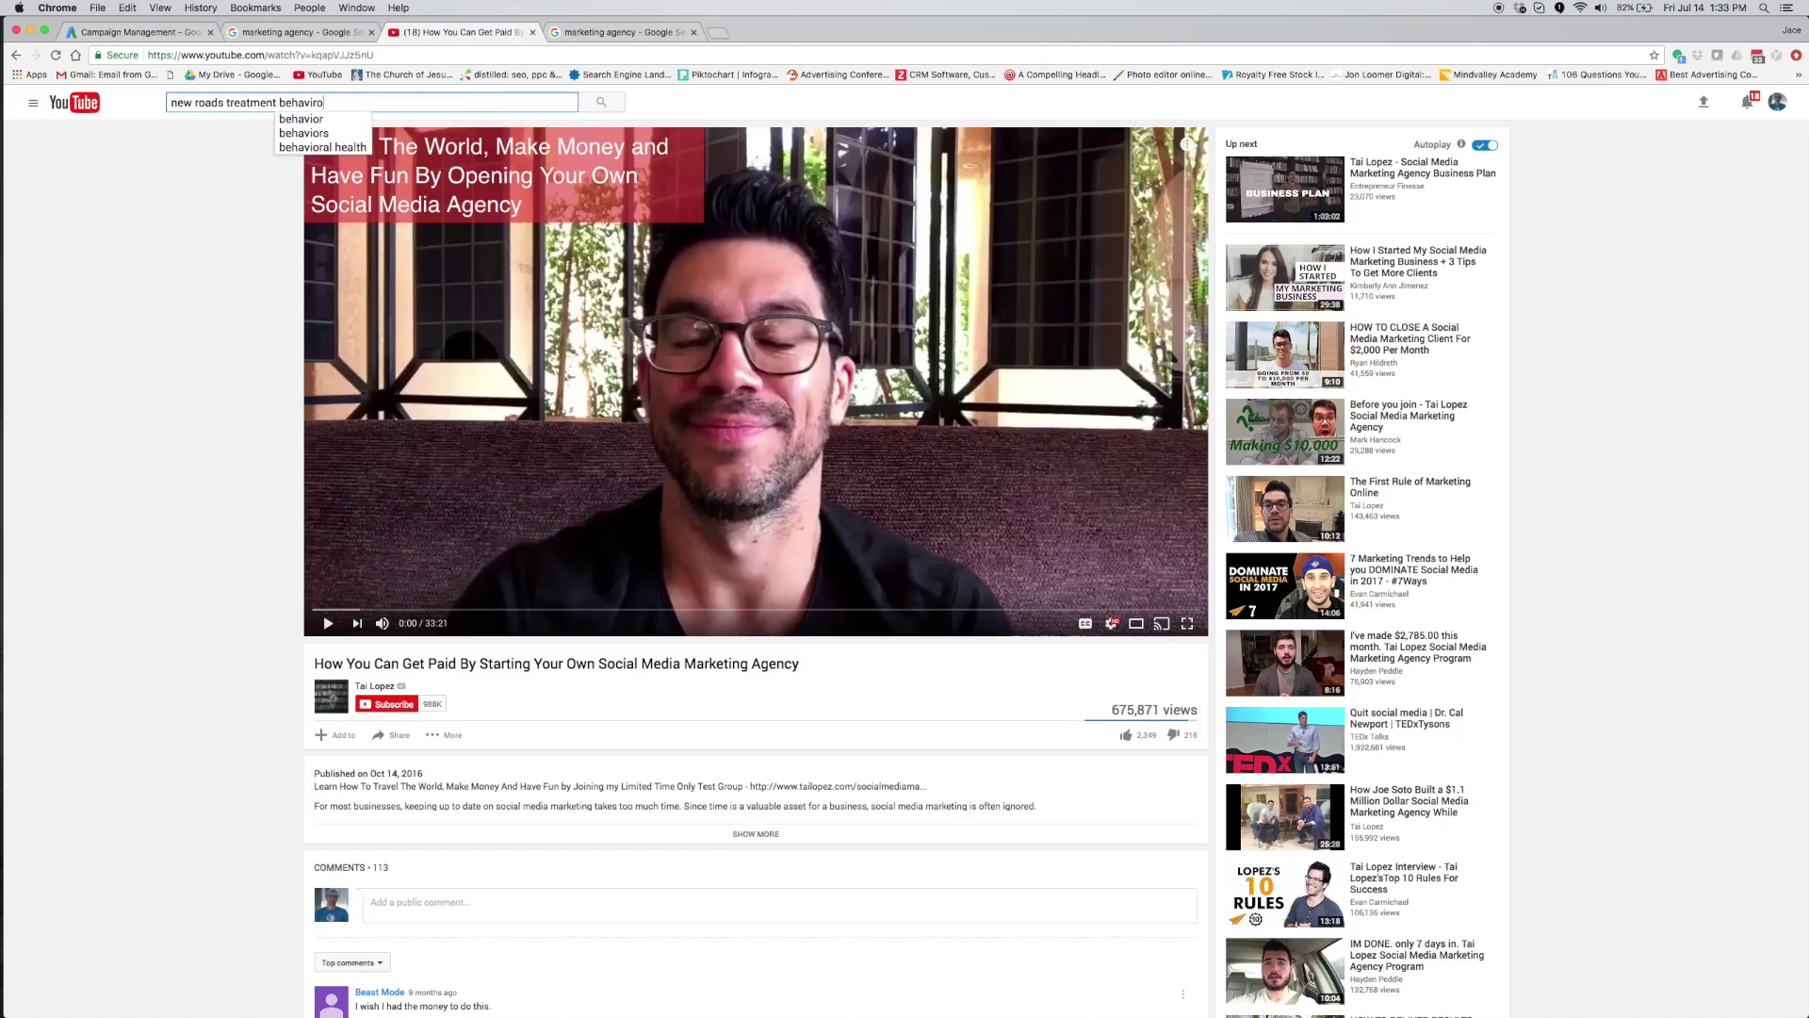
{"action": "type", "text": " health"}
Run the YouTube search for 'new roads treatment behavioral health'.
{"action": "key", "text": "Return"}
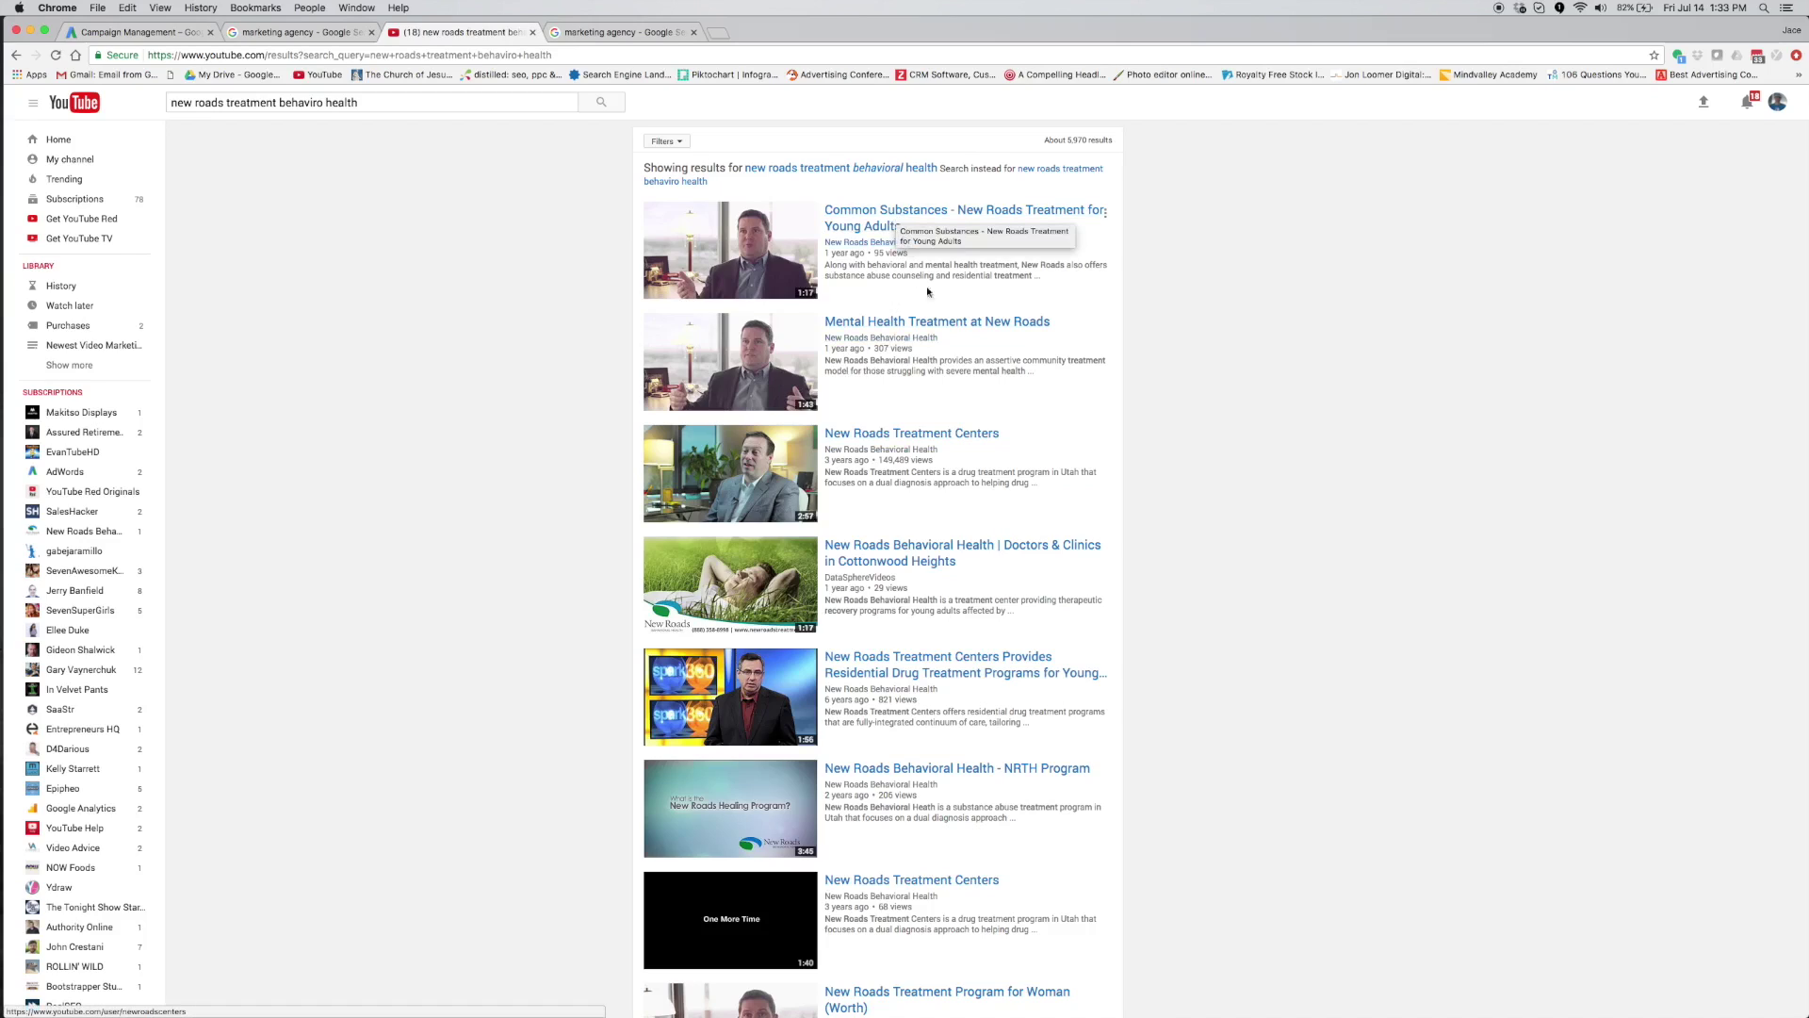
{"action": "scroll", "coordinate": [934, 535], "scroll_direction": "down", "scroll_amount": 5}
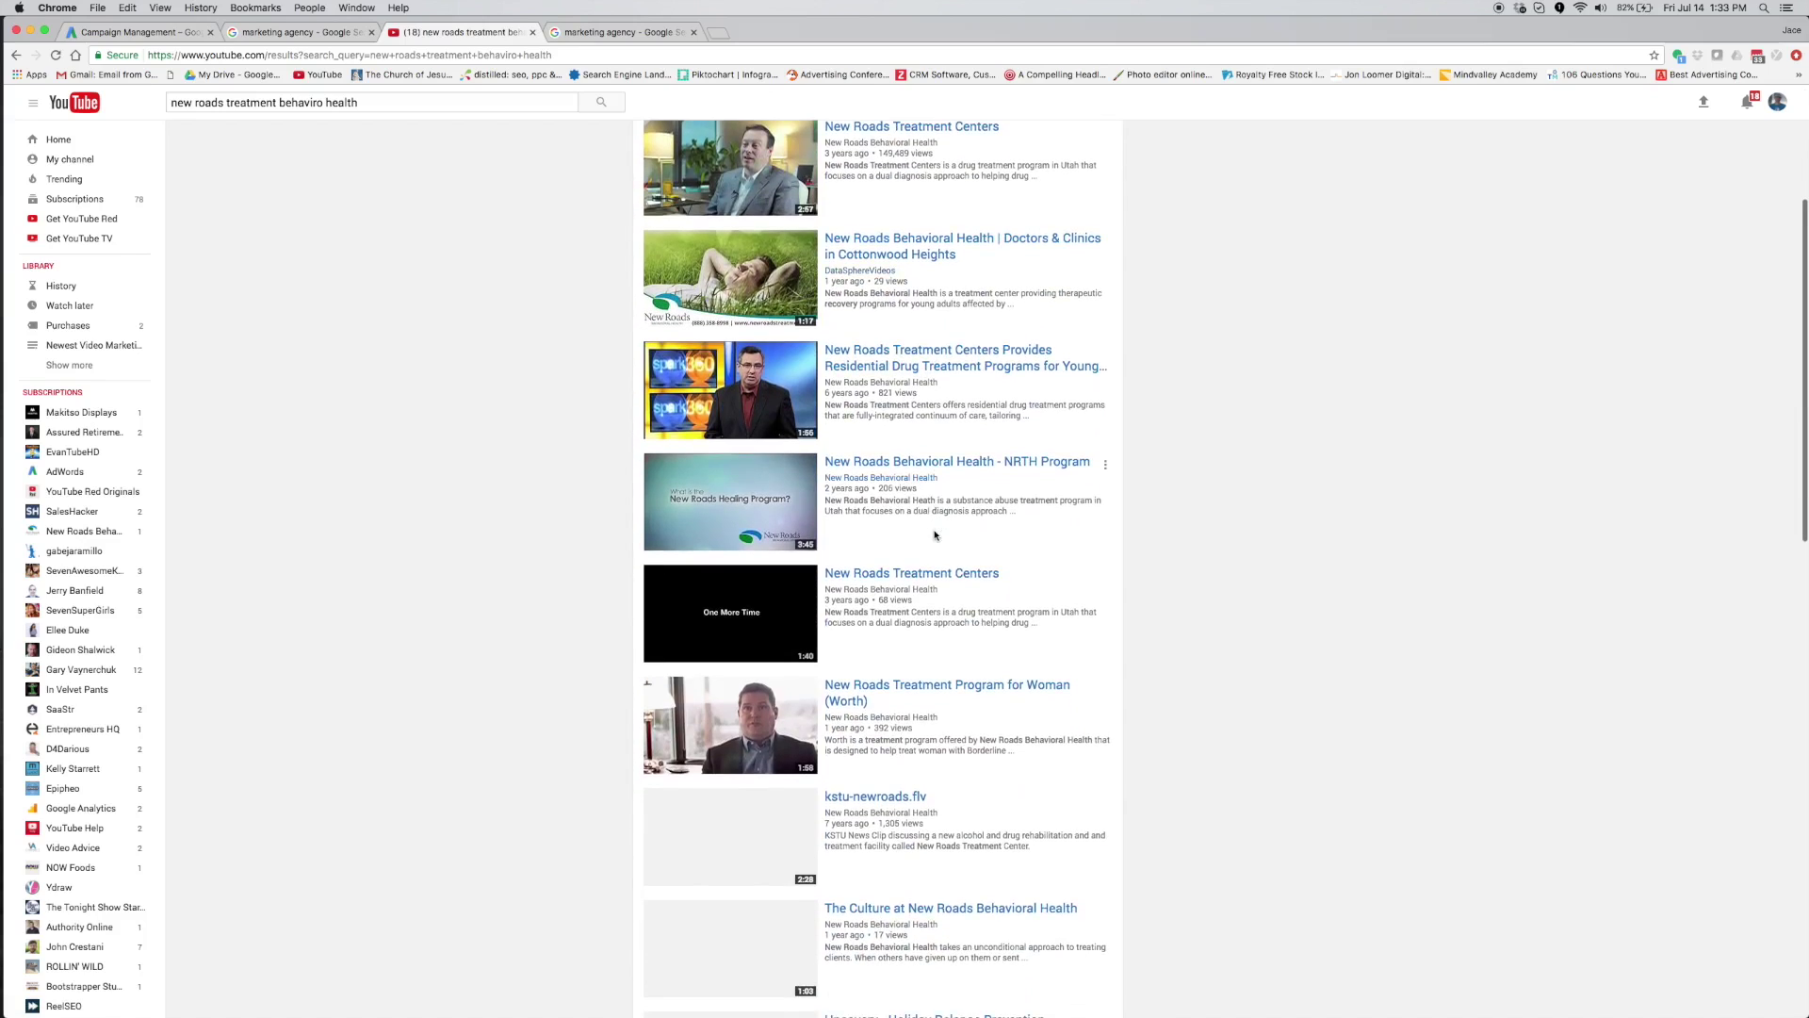
Open the patient sober-story video from the New Roads Behavioral Health channel, then play and stop it.
{"action": "left_click", "coordinate": [912, 722]}
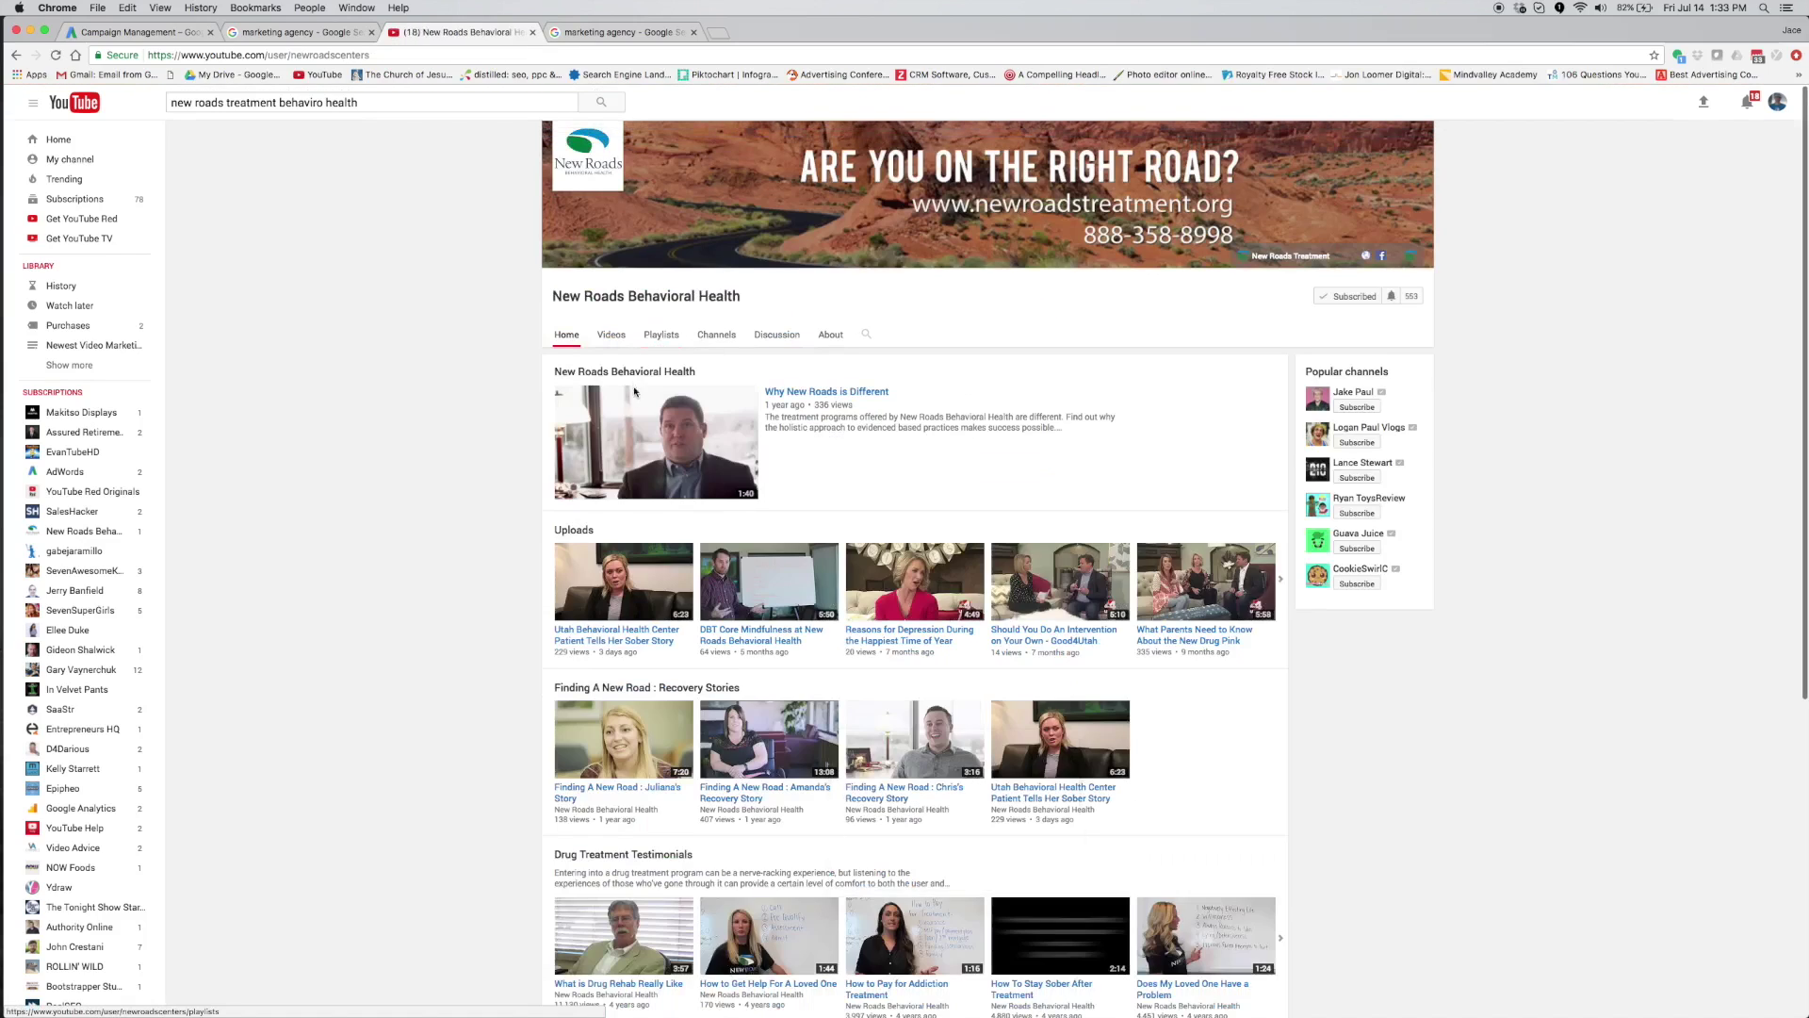
{"action": "mouse_move", "coordinate": [624, 635]}
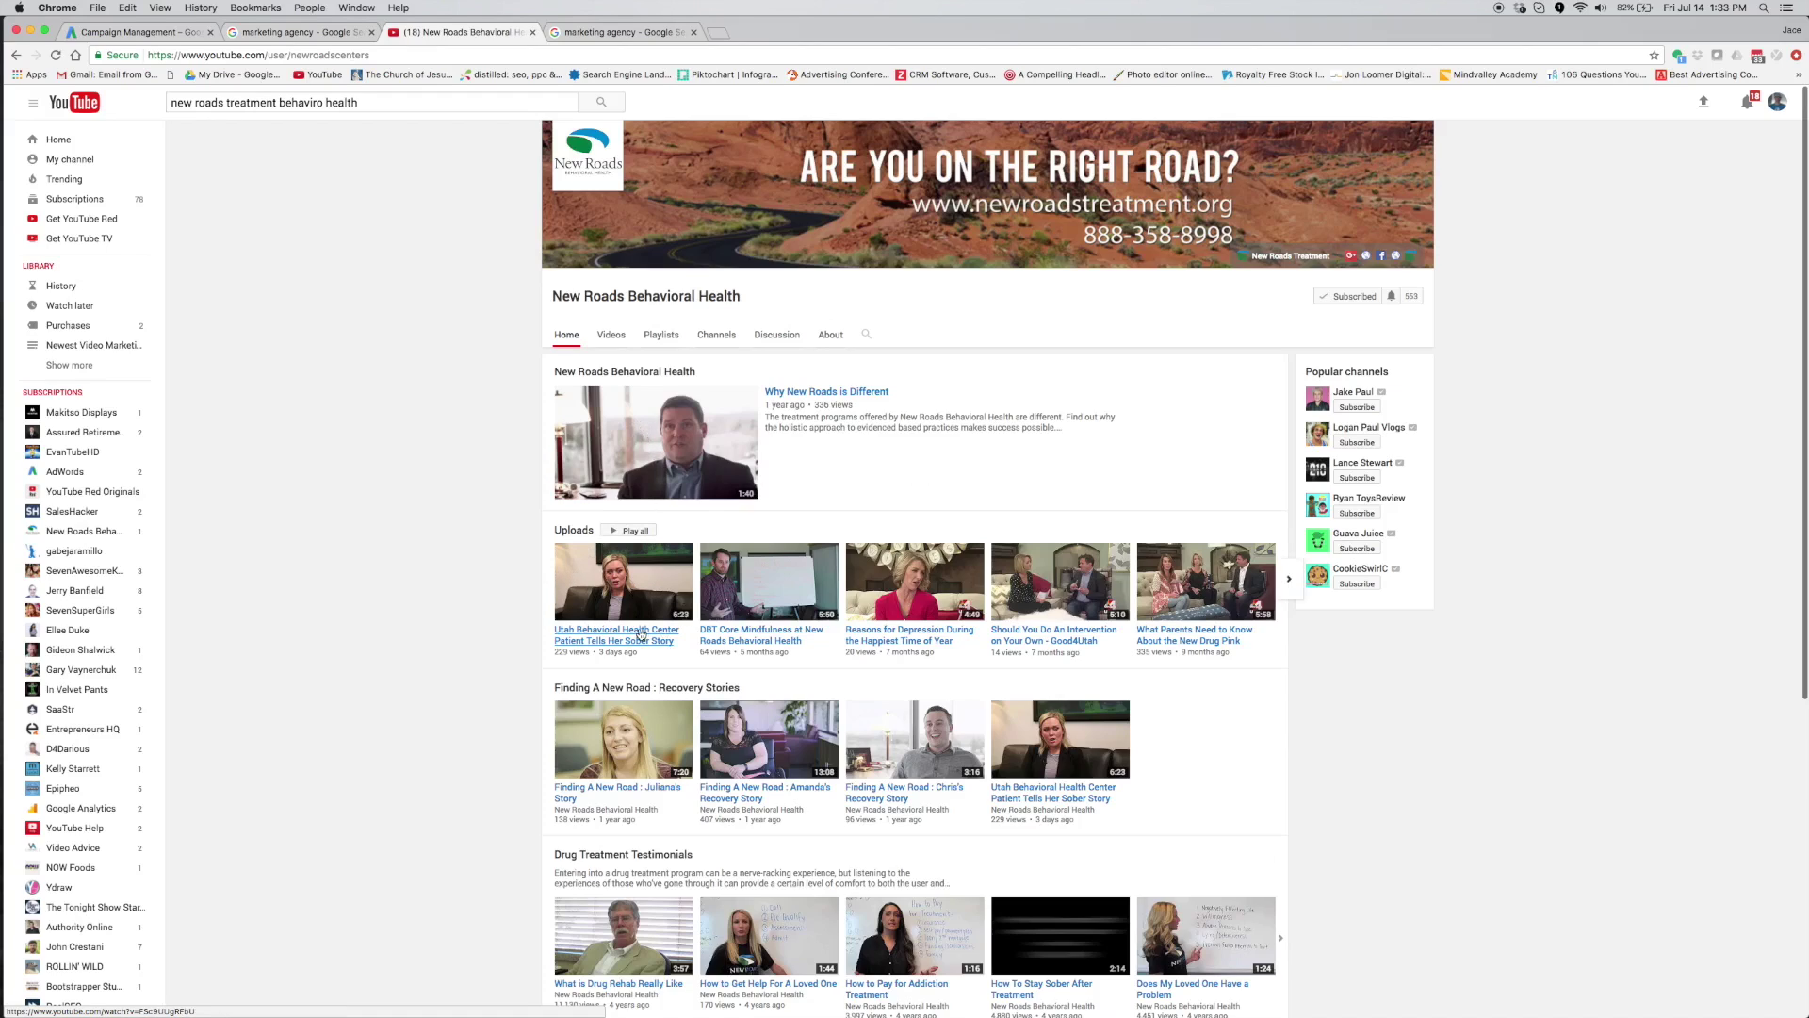
{"action": "left_click", "coordinate": [641, 636]}
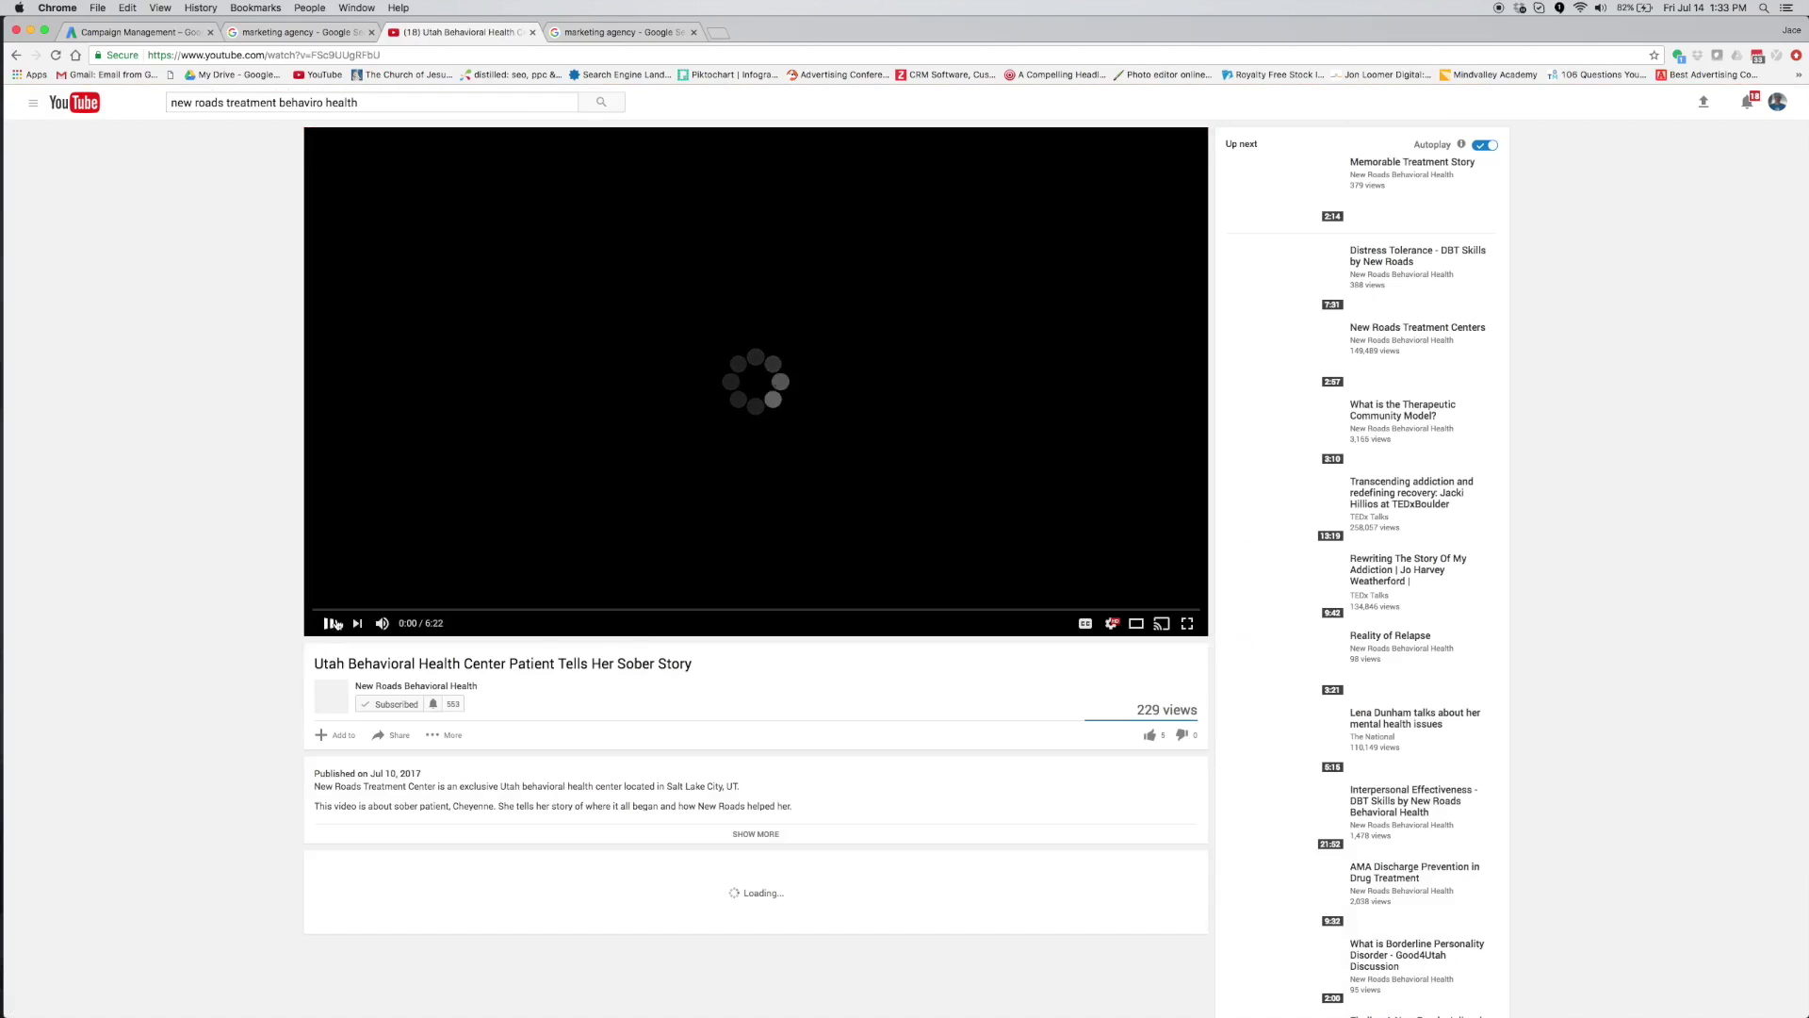
{"action": "left_click", "coordinate": [331, 623]}
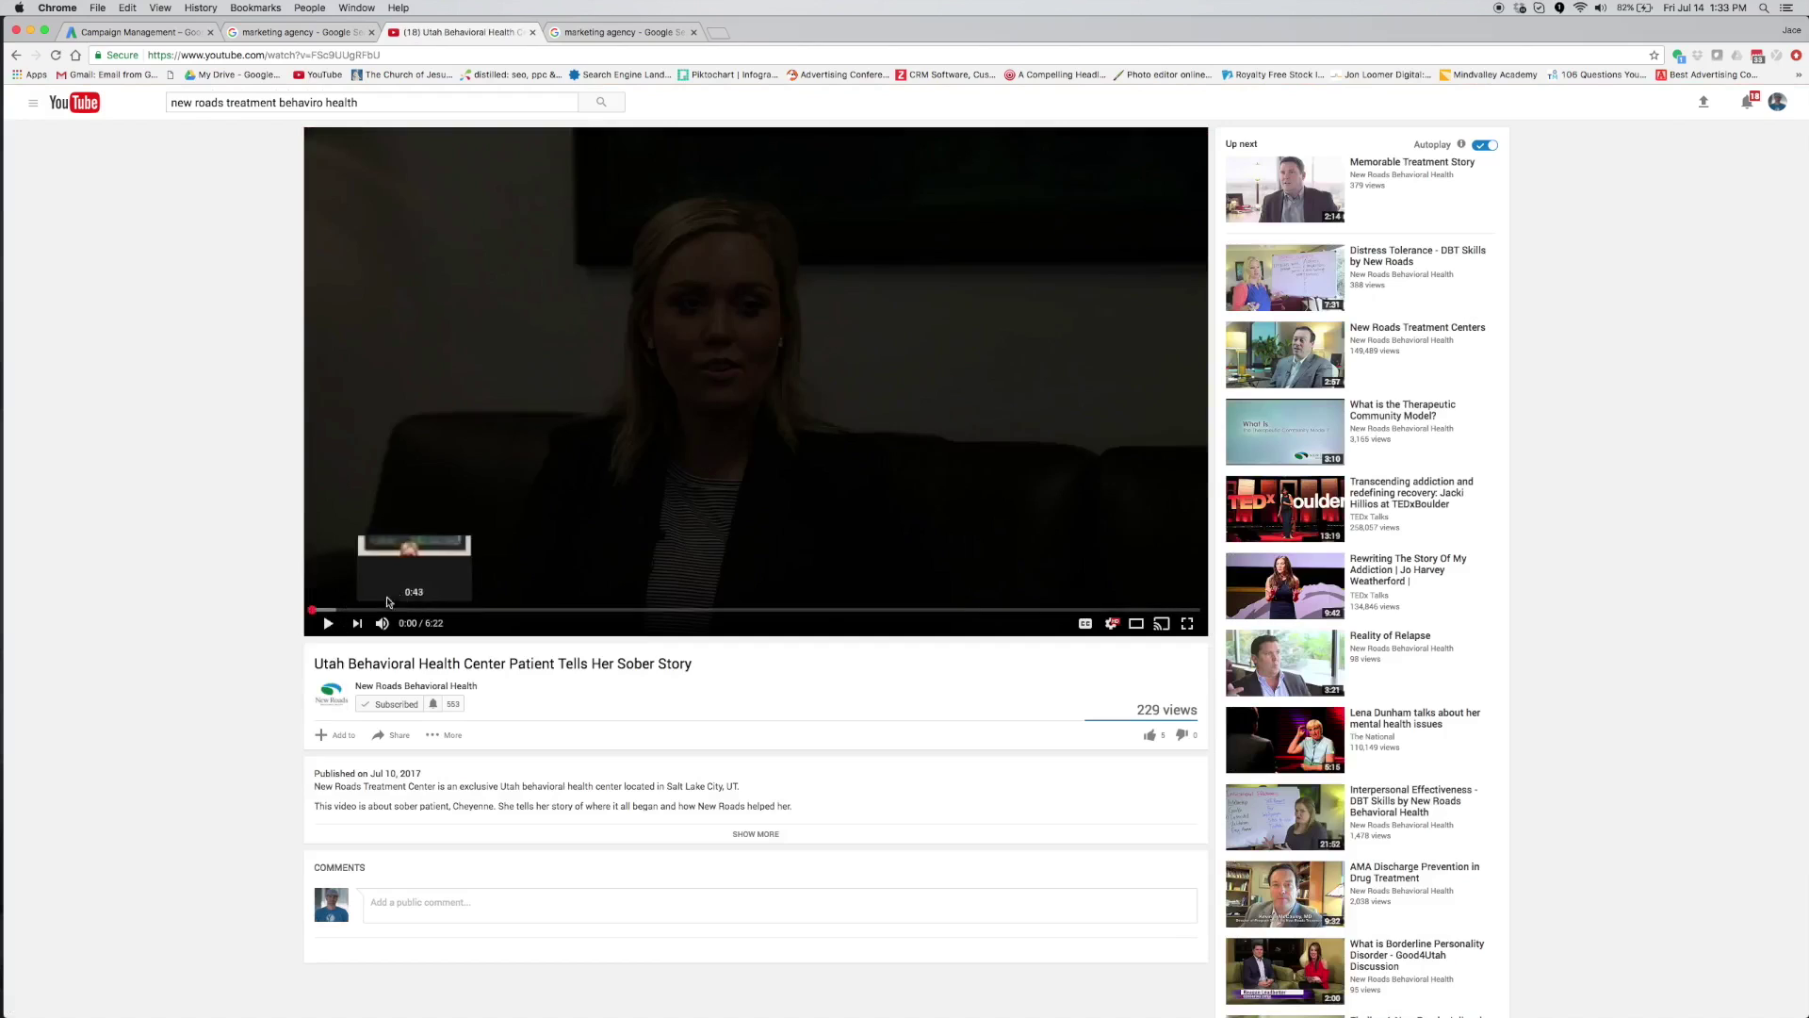
{"action": "left_click", "coordinate": [326, 626]}
{"action": "left_click", "coordinate": [325, 623]}
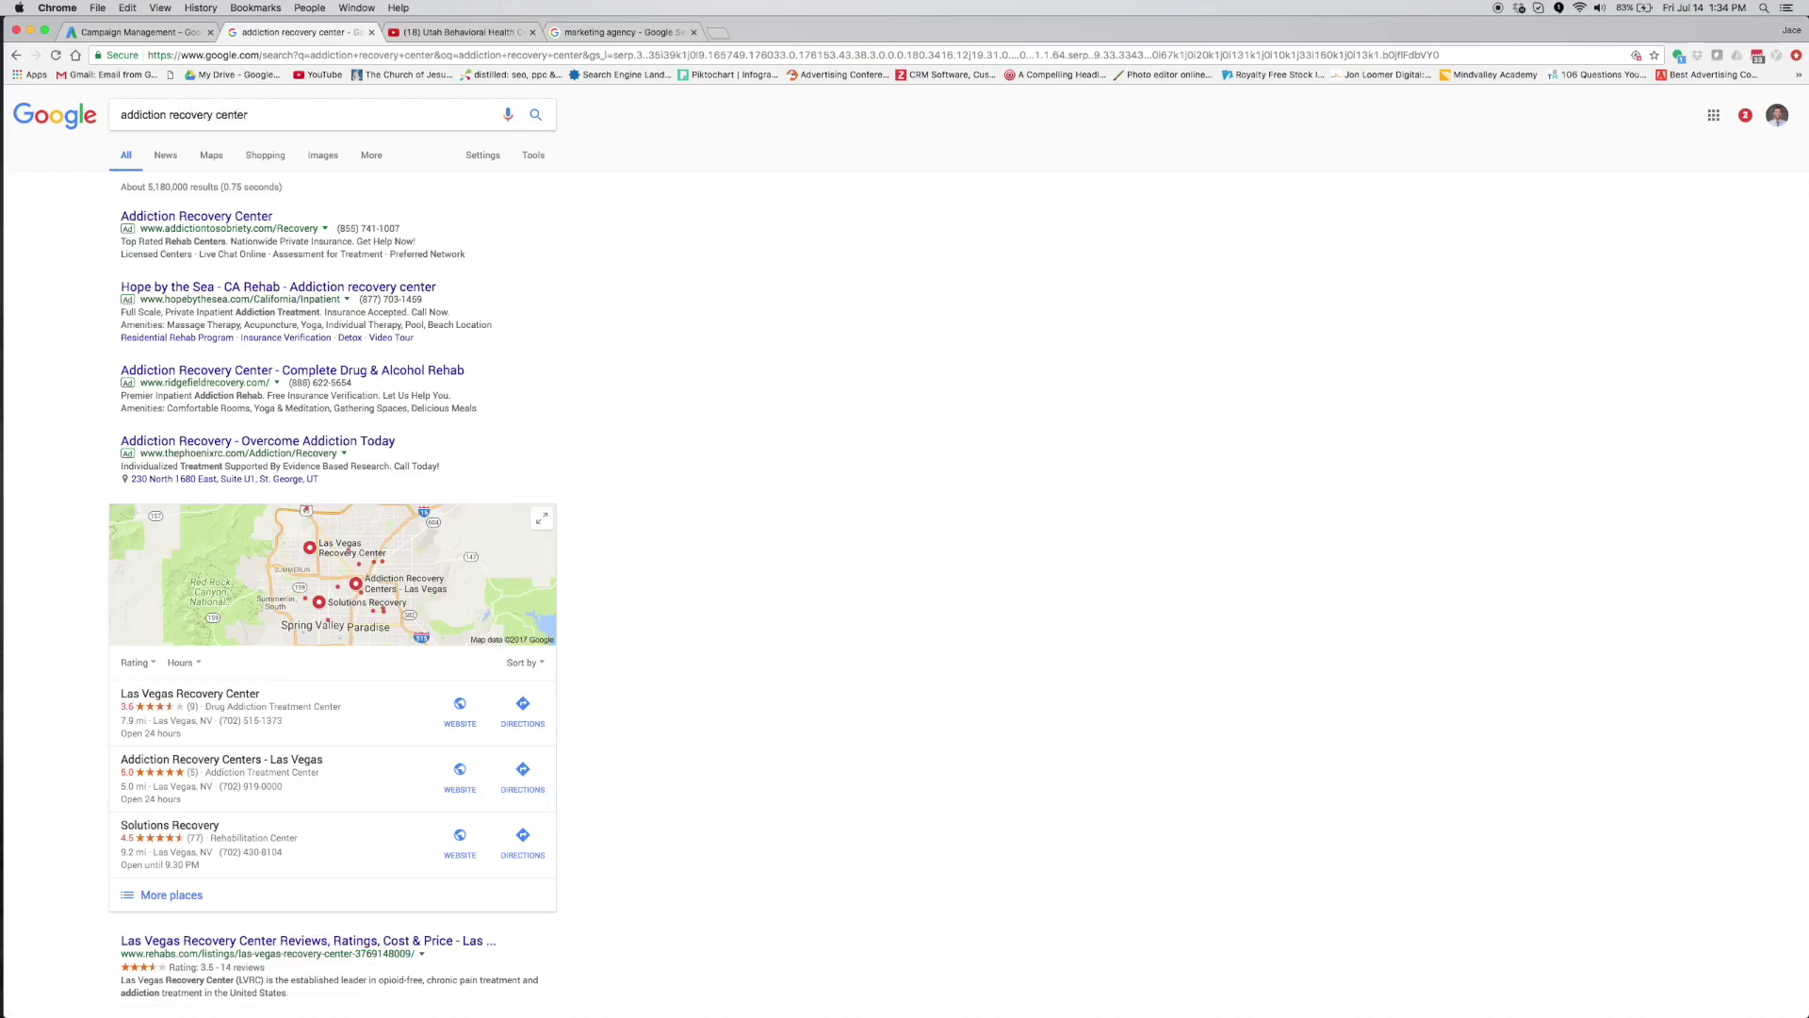
{"action": "left_click", "coordinate": [509, 31]}
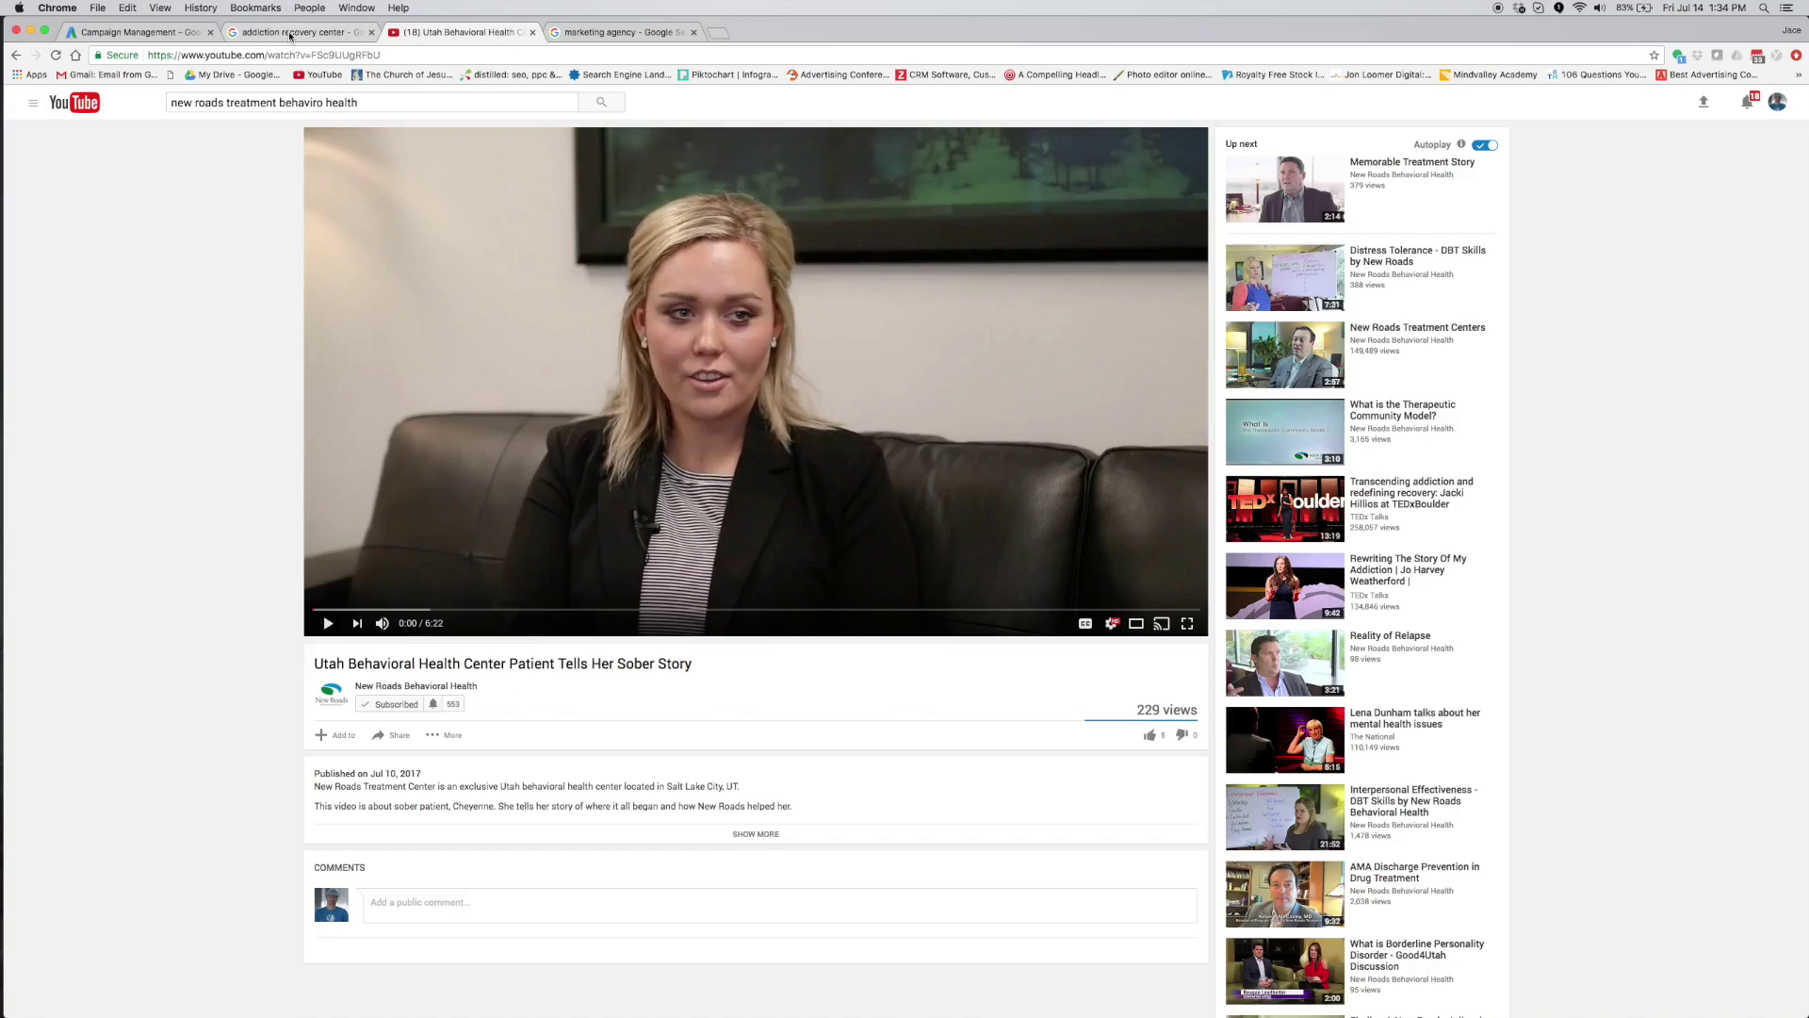
{"action": "left_click", "coordinate": [290, 34]}
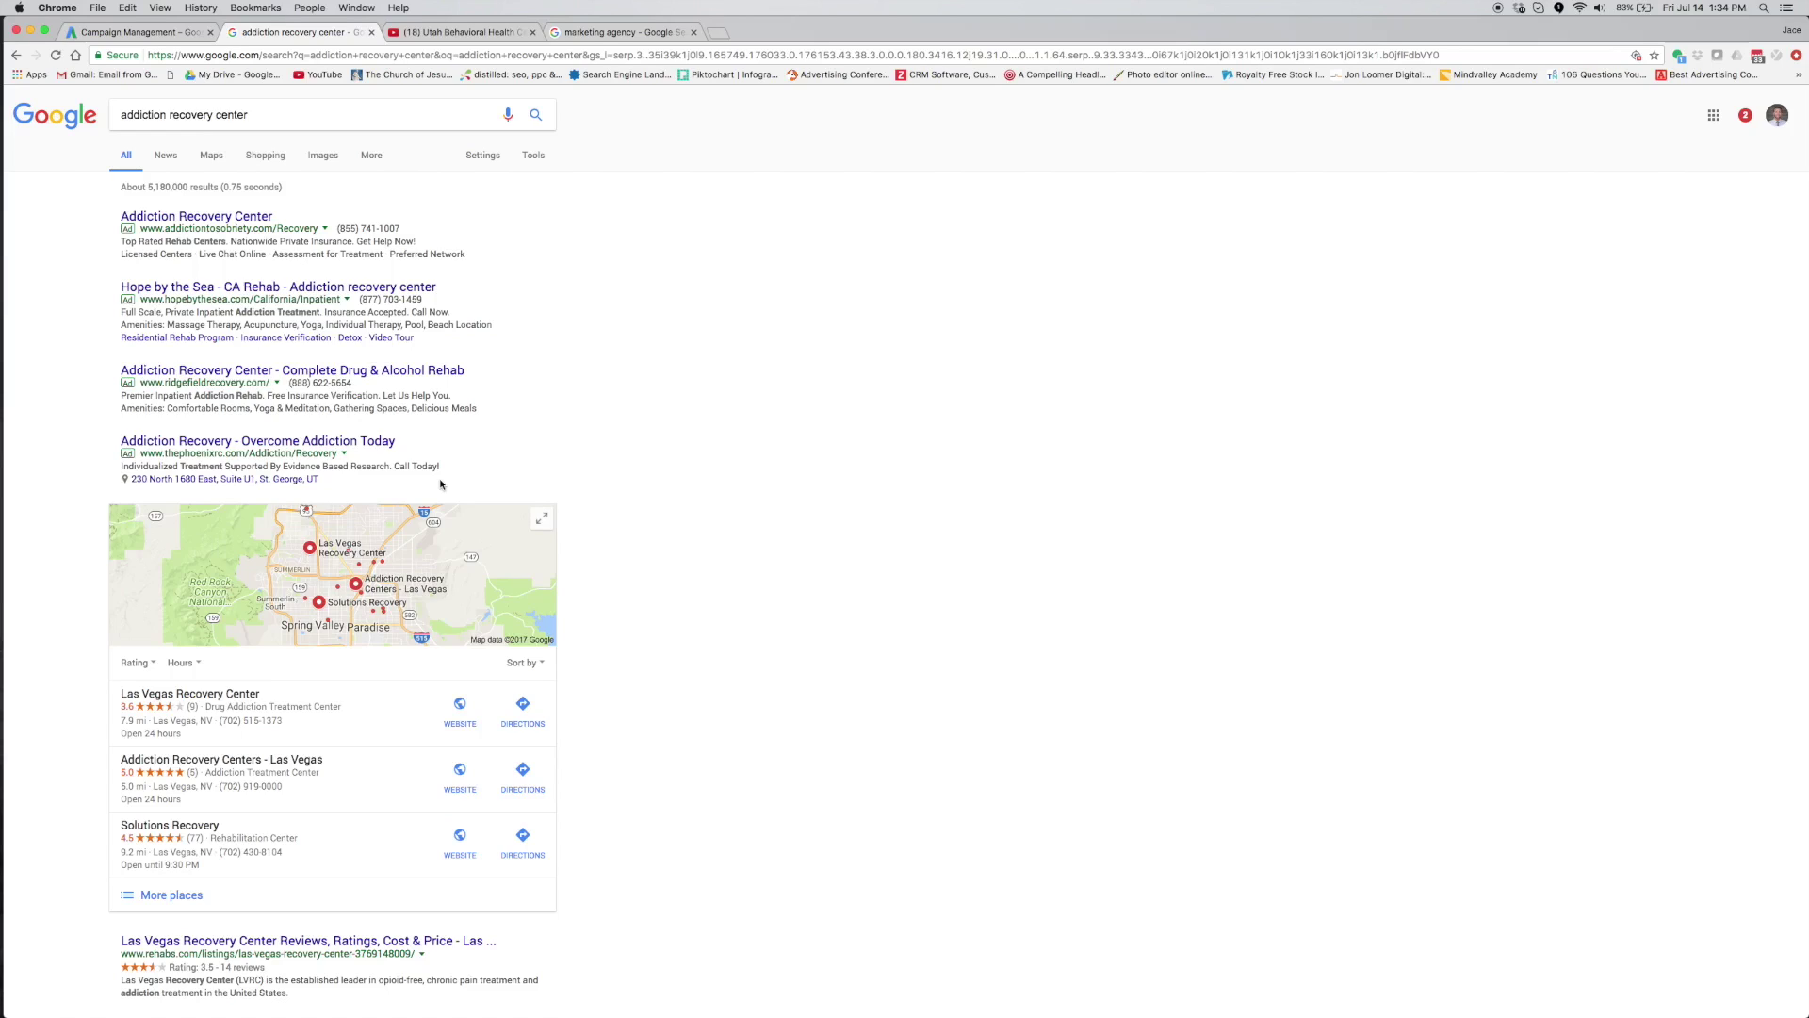
{"action": "left_click", "coordinate": [166, 34]}
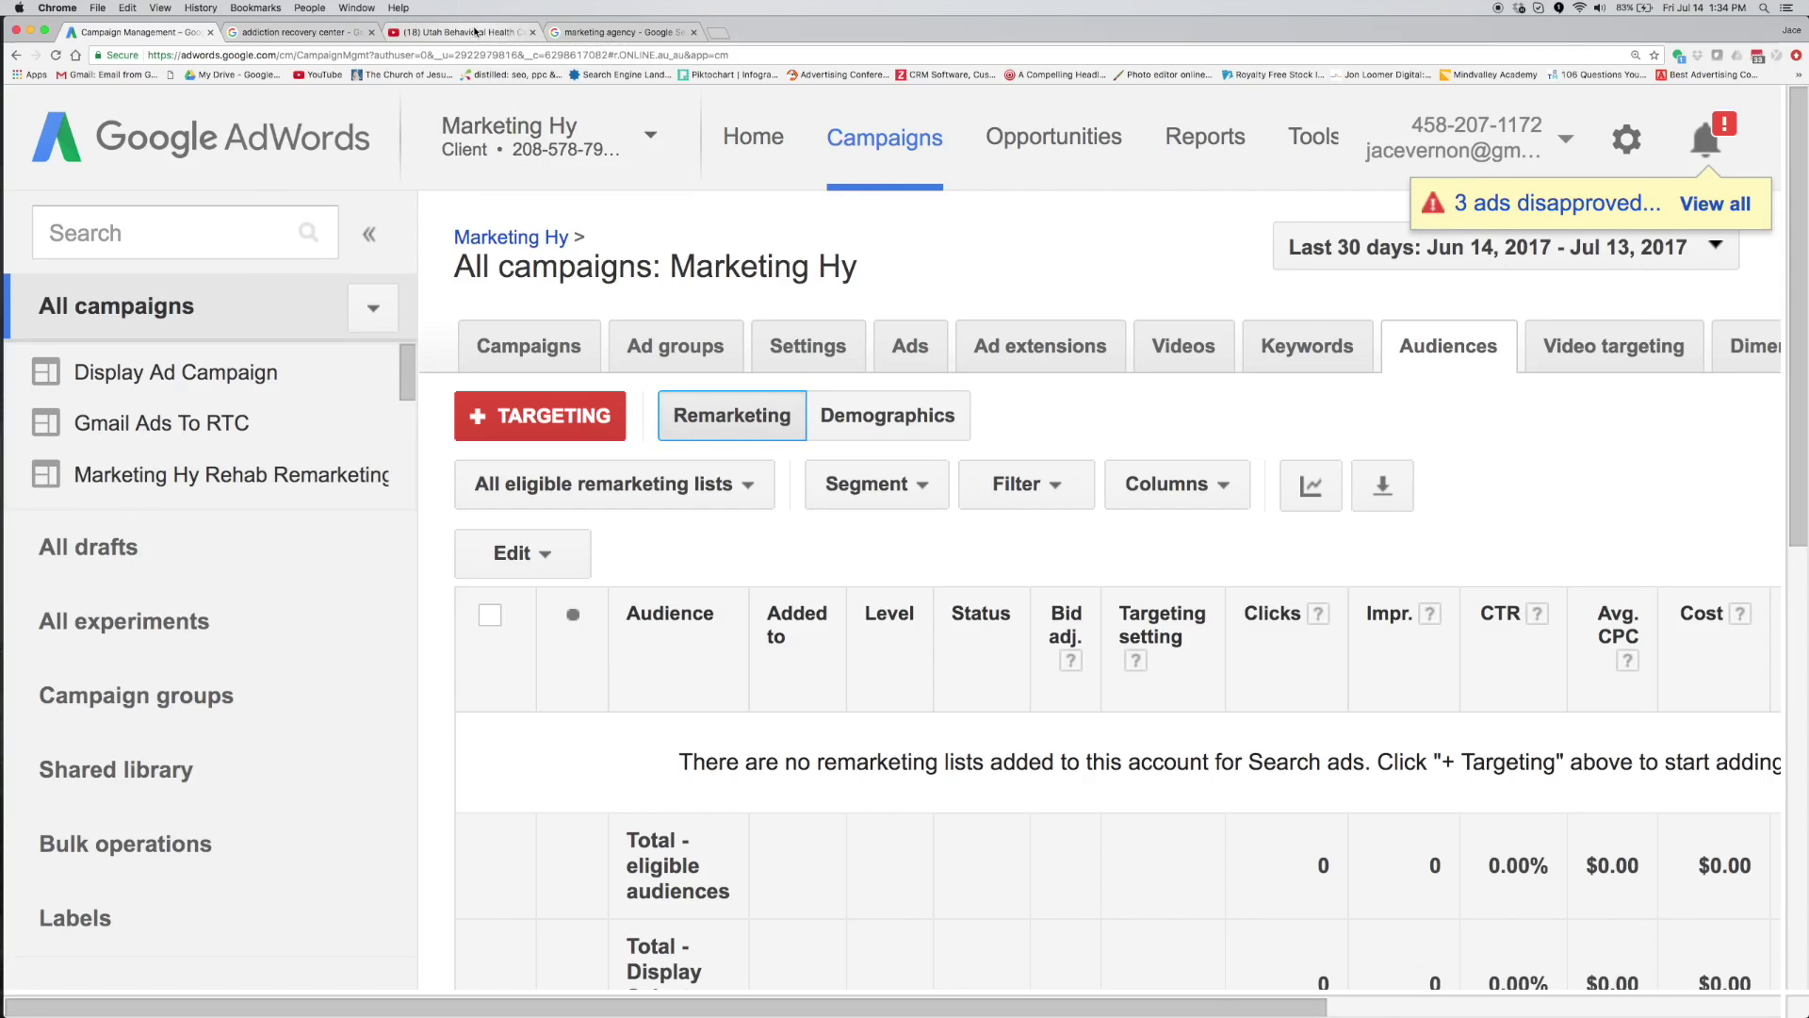
Visit the New Roads Behavioral Health channel from the patient video, then return to AdWords Campaign Management.
{"action": "left_click", "coordinate": [481, 31]}
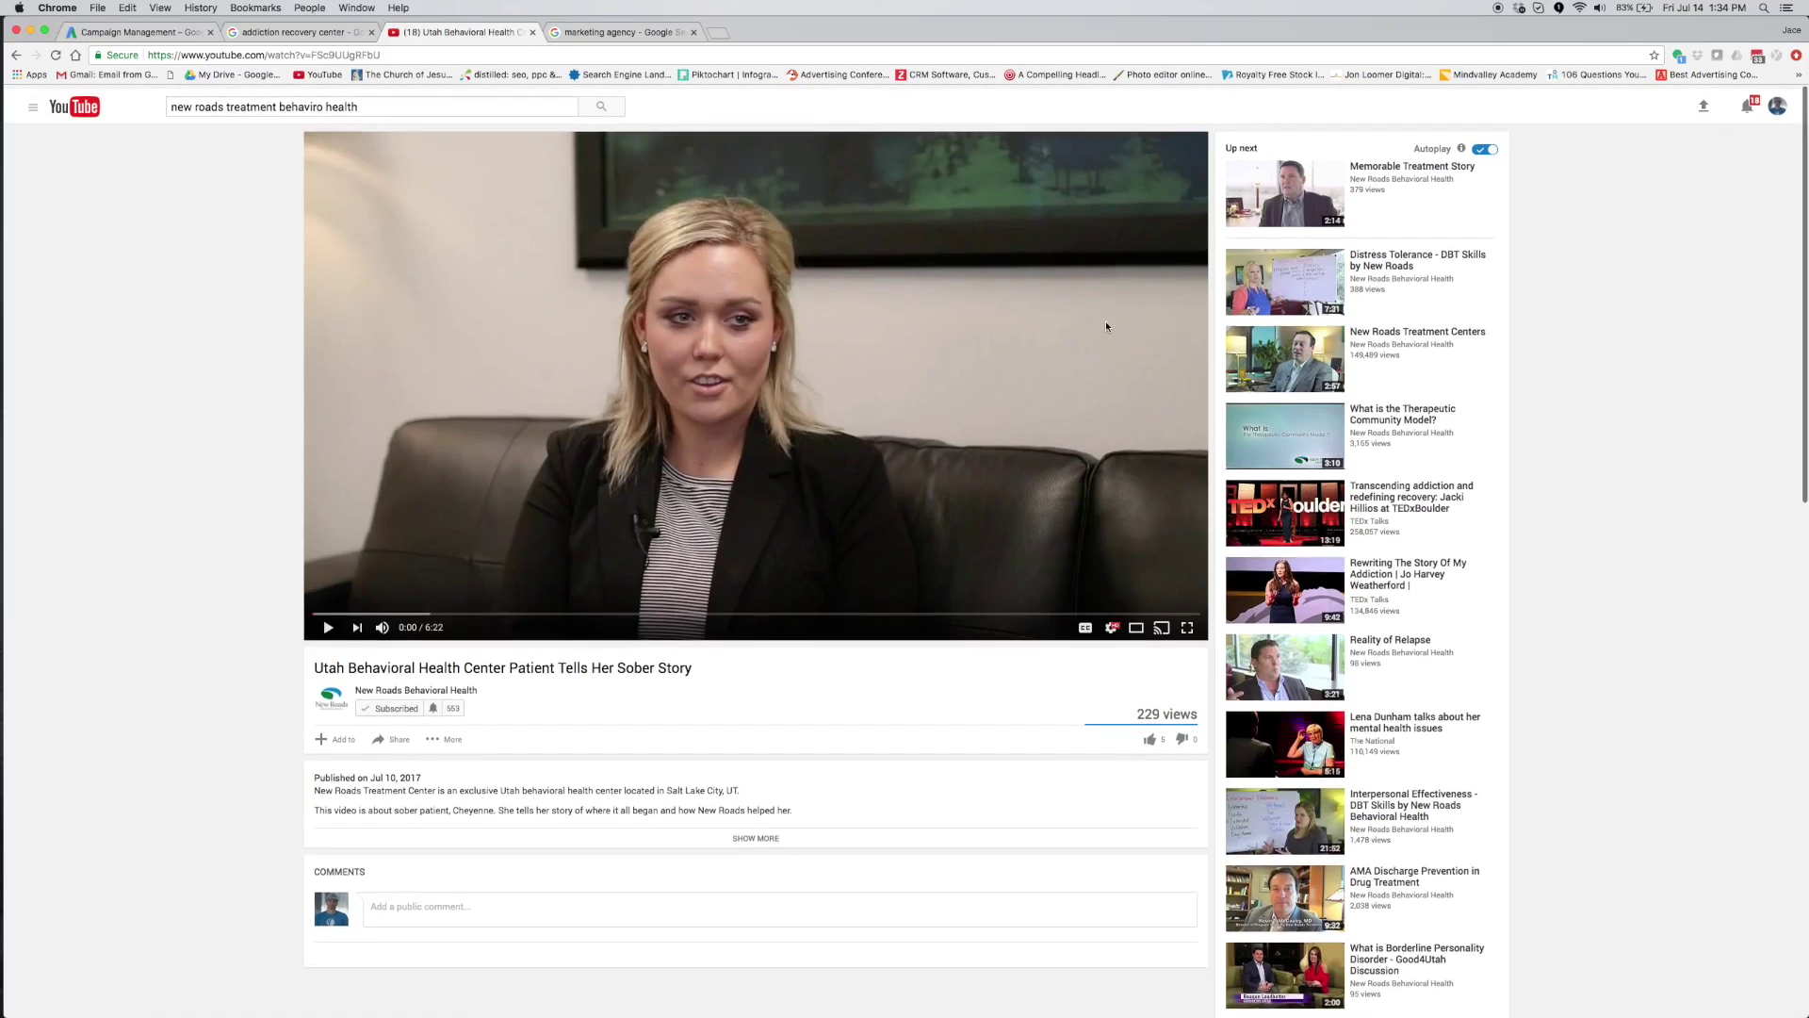
{"action": "left_click", "coordinate": [447, 688]}
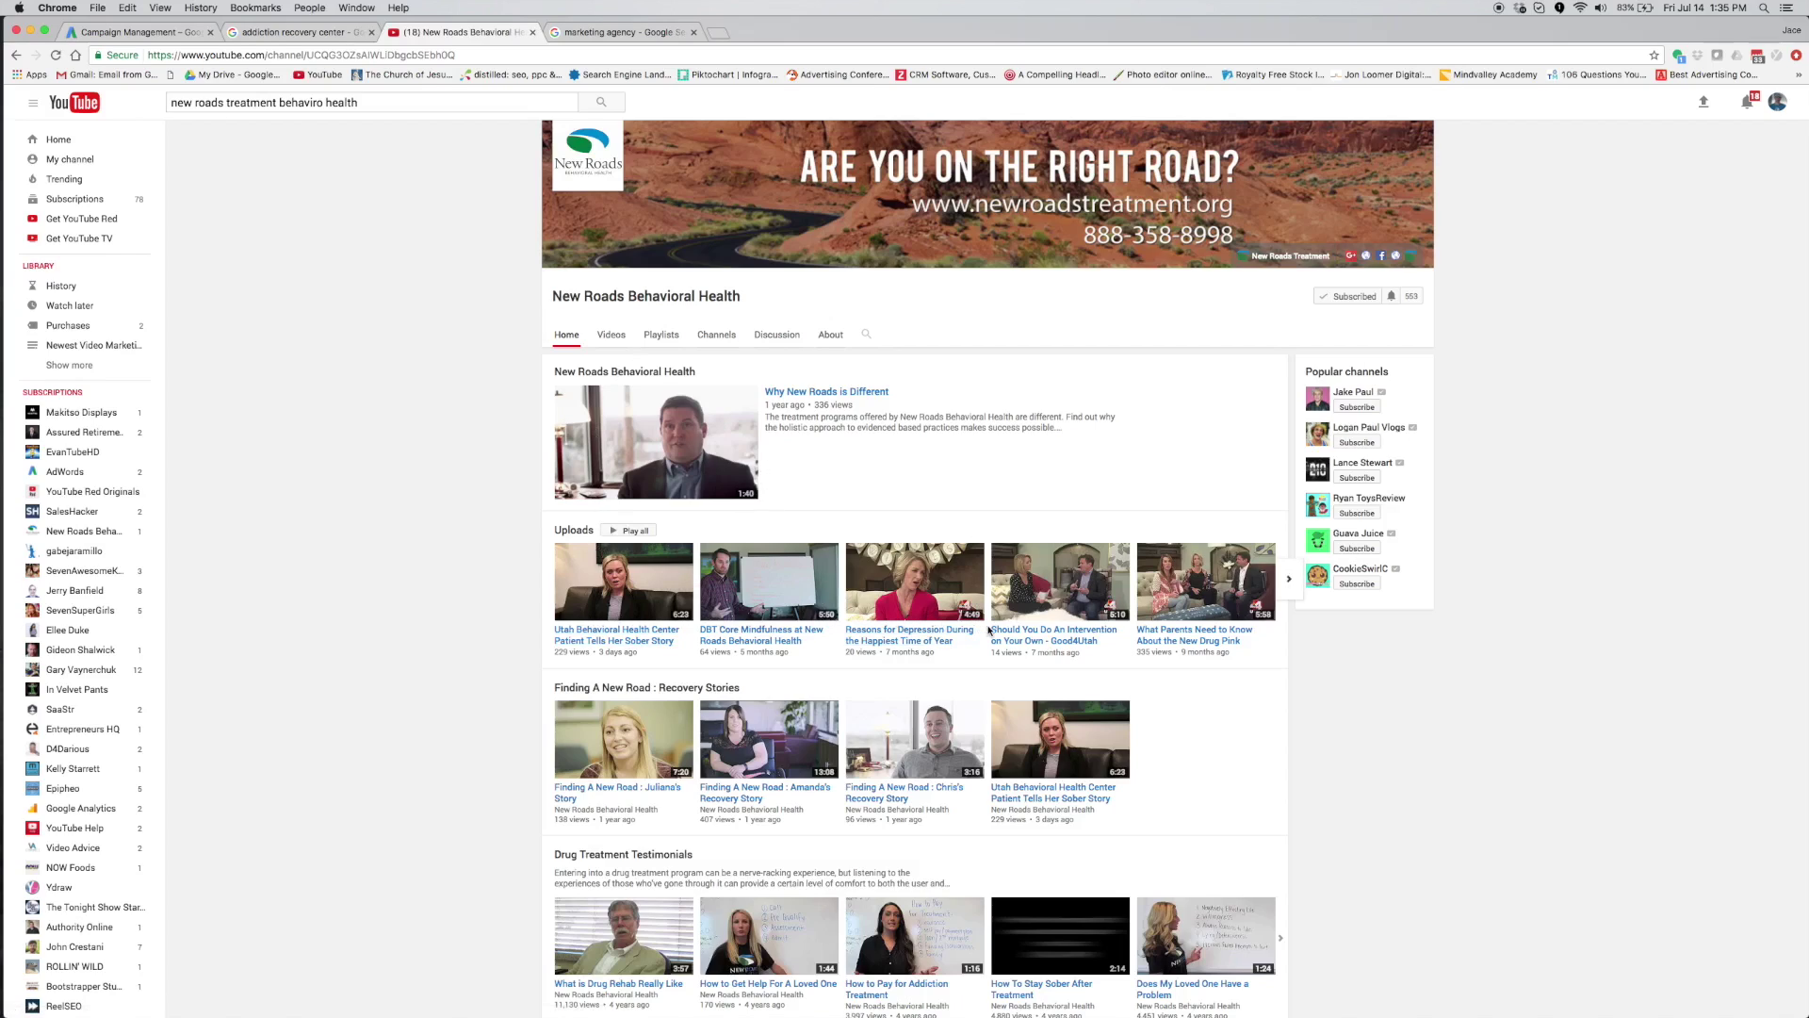
{"action": "left_click", "coordinate": [143, 31]}
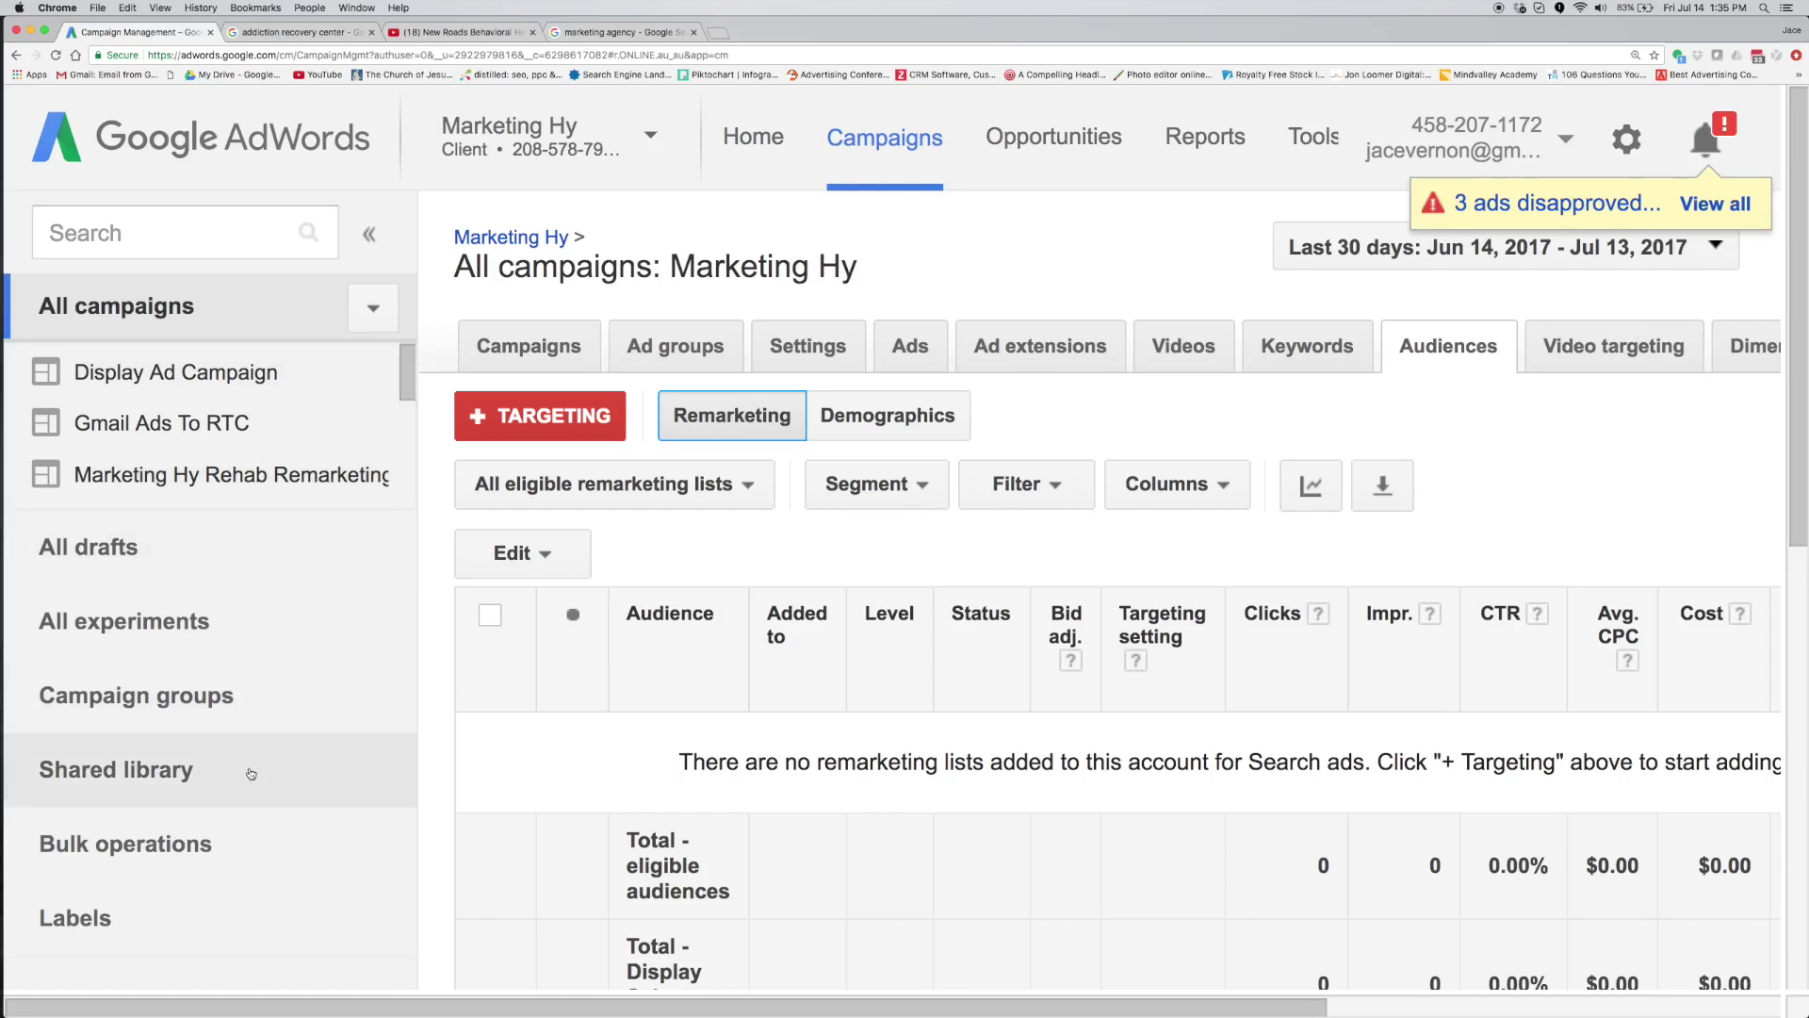
Switch to the New Roads Treatment account and show the + Remarketing List types under Shared library > Audiences.
{"action": "left_click", "coordinate": [602, 149]}
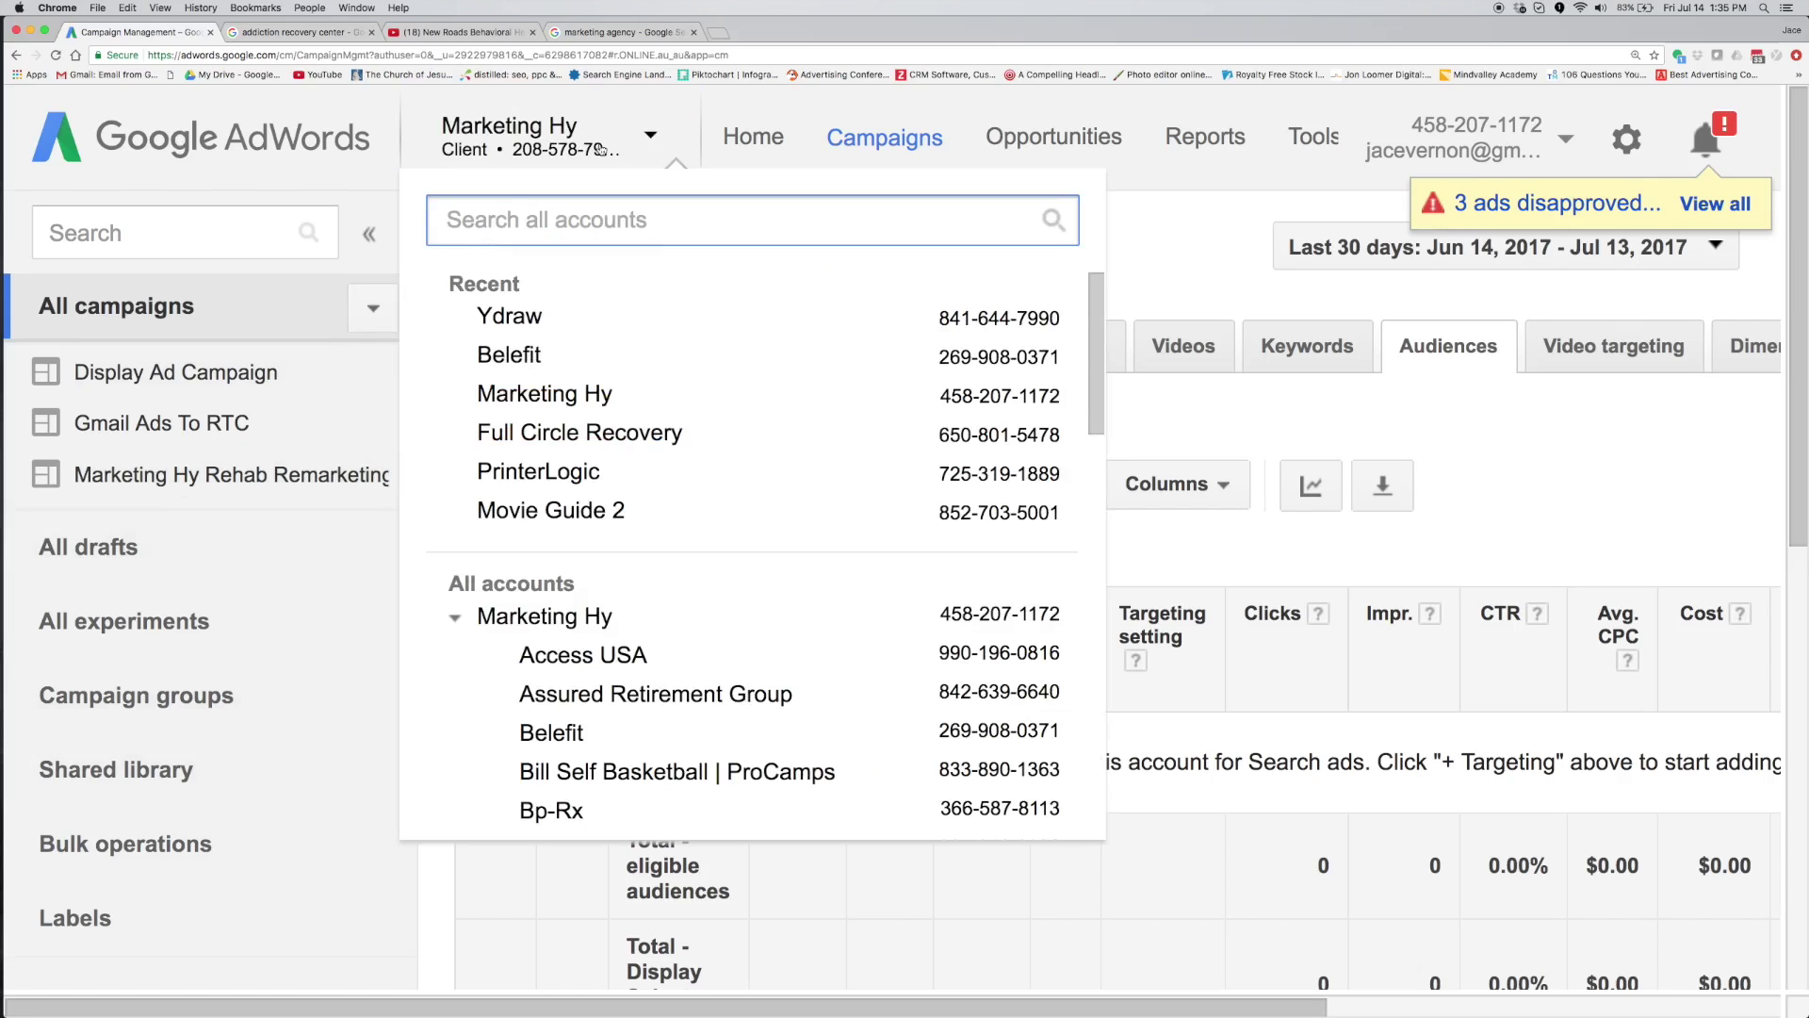
{"action": "scroll", "coordinate": [594, 373], "scroll_direction": "down", "scroll_amount": 5}
{"action": "scroll", "coordinate": [623, 643], "scroll_direction": "down", "scroll_amount": 5}
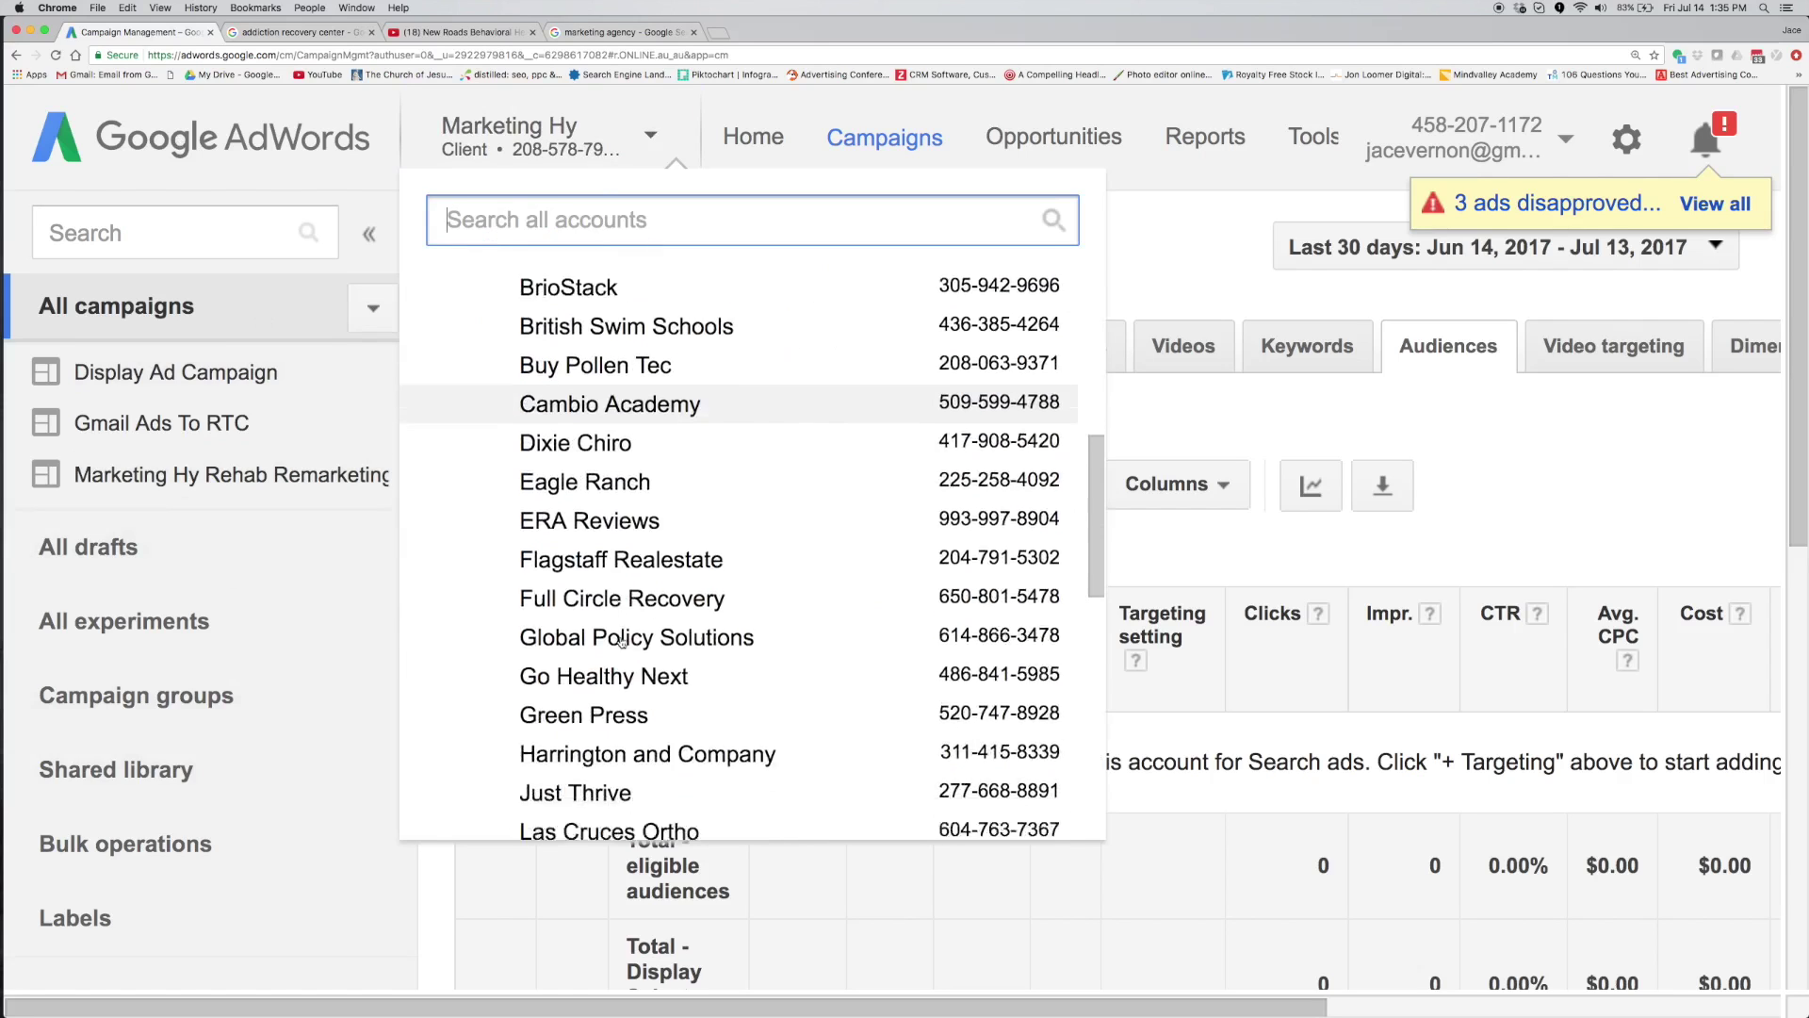
{"action": "scroll", "coordinate": [622, 643], "scroll_direction": "down", "scroll_amount": 2}
{"action": "scroll", "coordinate": [622, 643], "scroll_direction": "down", "scroll_amount": 4}
{"action": "scroll", "coordinate": [622, 643], "scroll_direction": "down", "scroll_amount": 1}
{"action": "scroll", "coordinate": [622, 643], "scroll_direction": "down", "scroll_amount": 4}
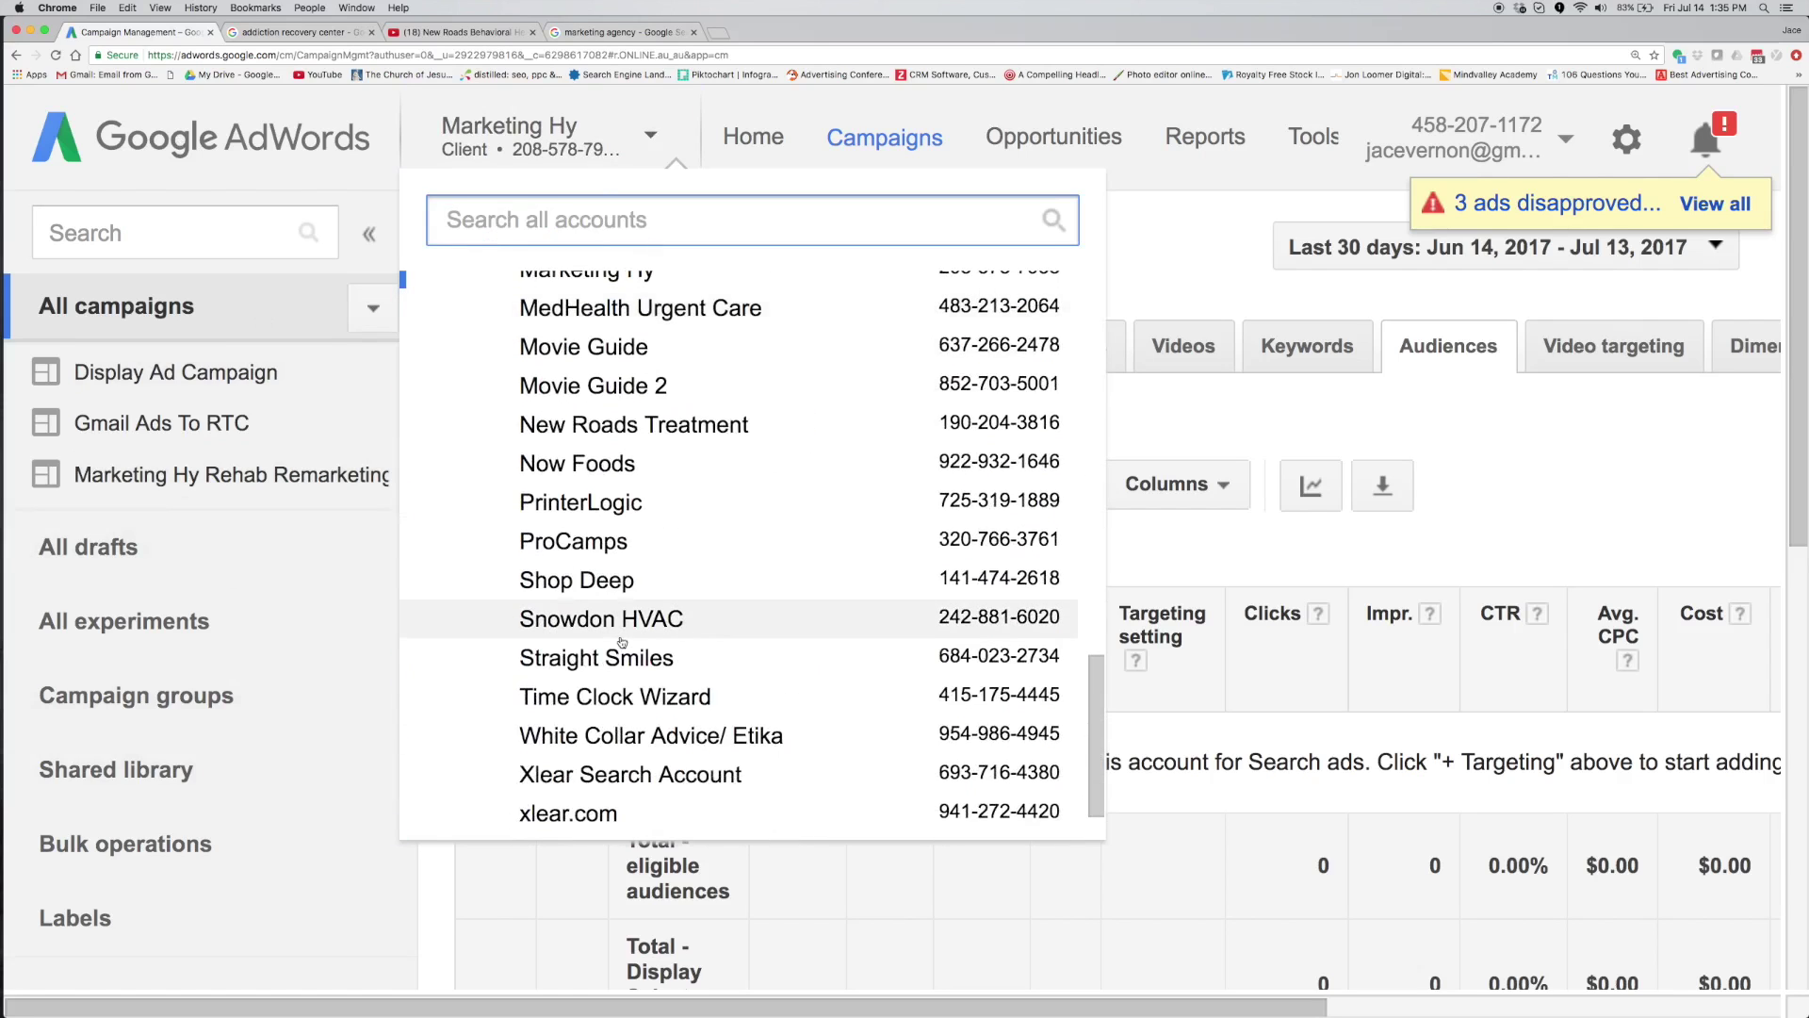
{"action": "left_click", "coordinate": [622, 425]}
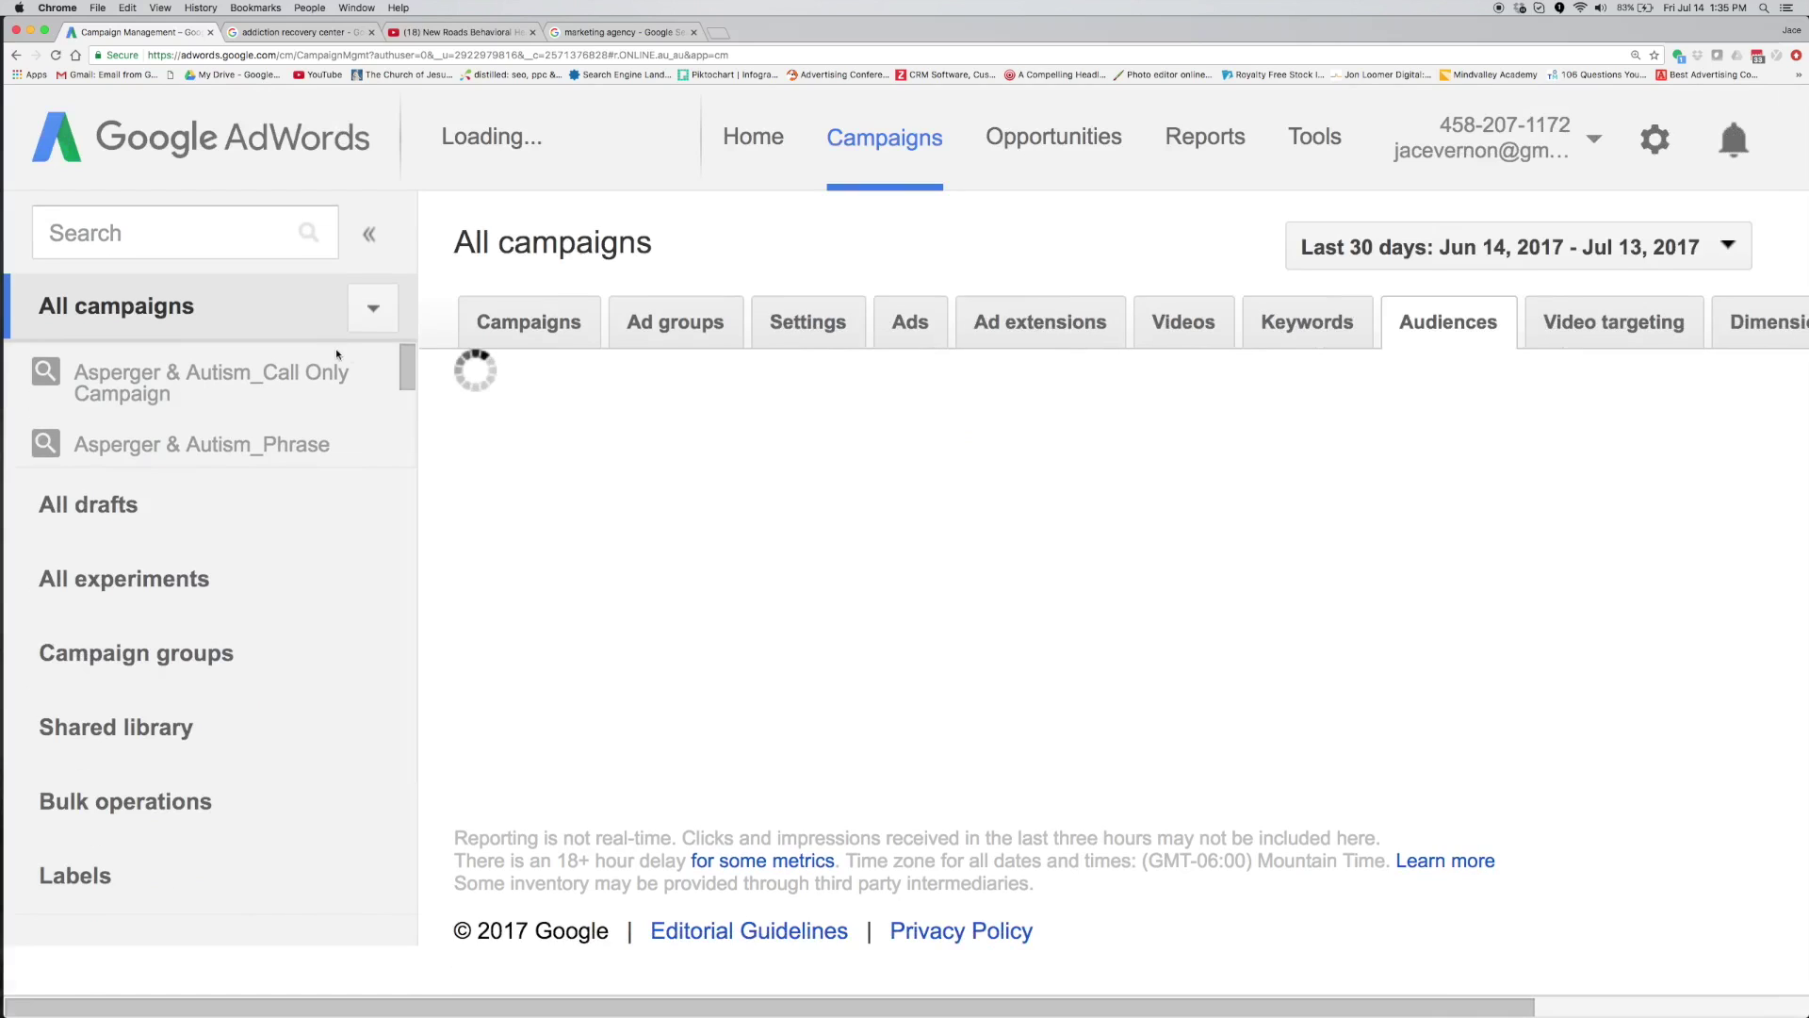
{"action": "left_click", "coordinate": [176, 674]}
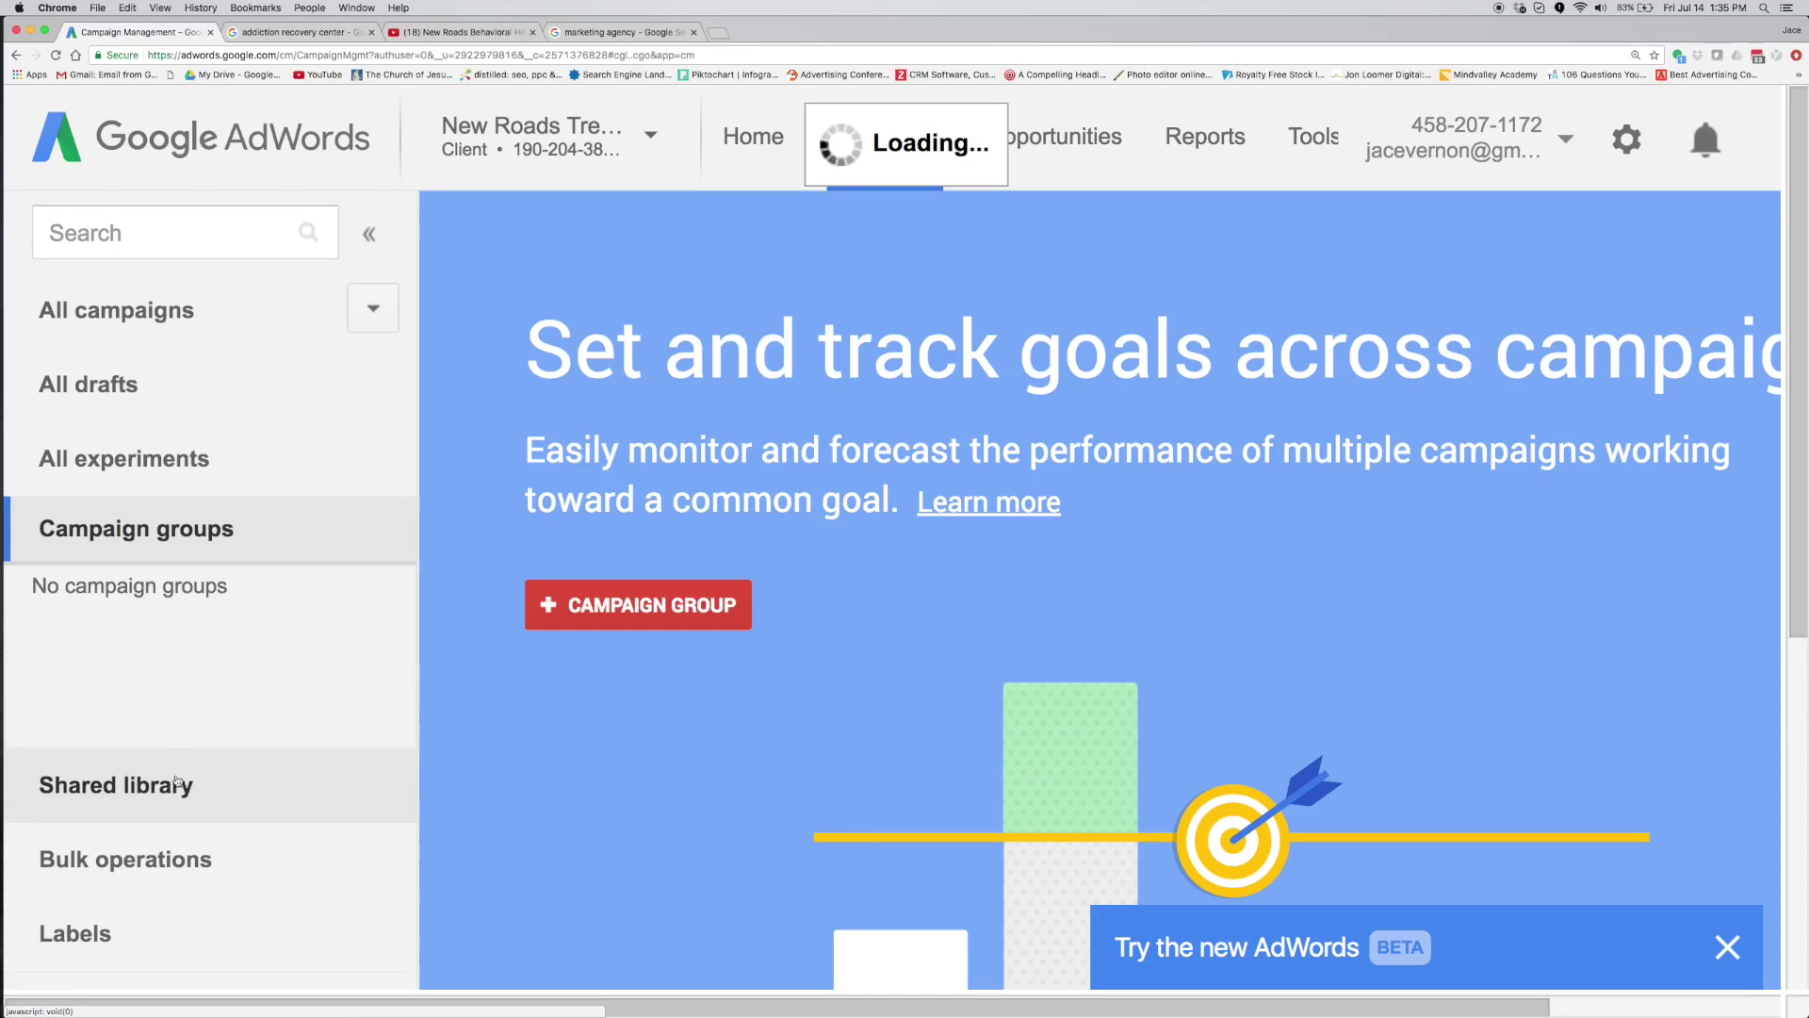
{"action": "left_click", "coordinate": [176, 784]}
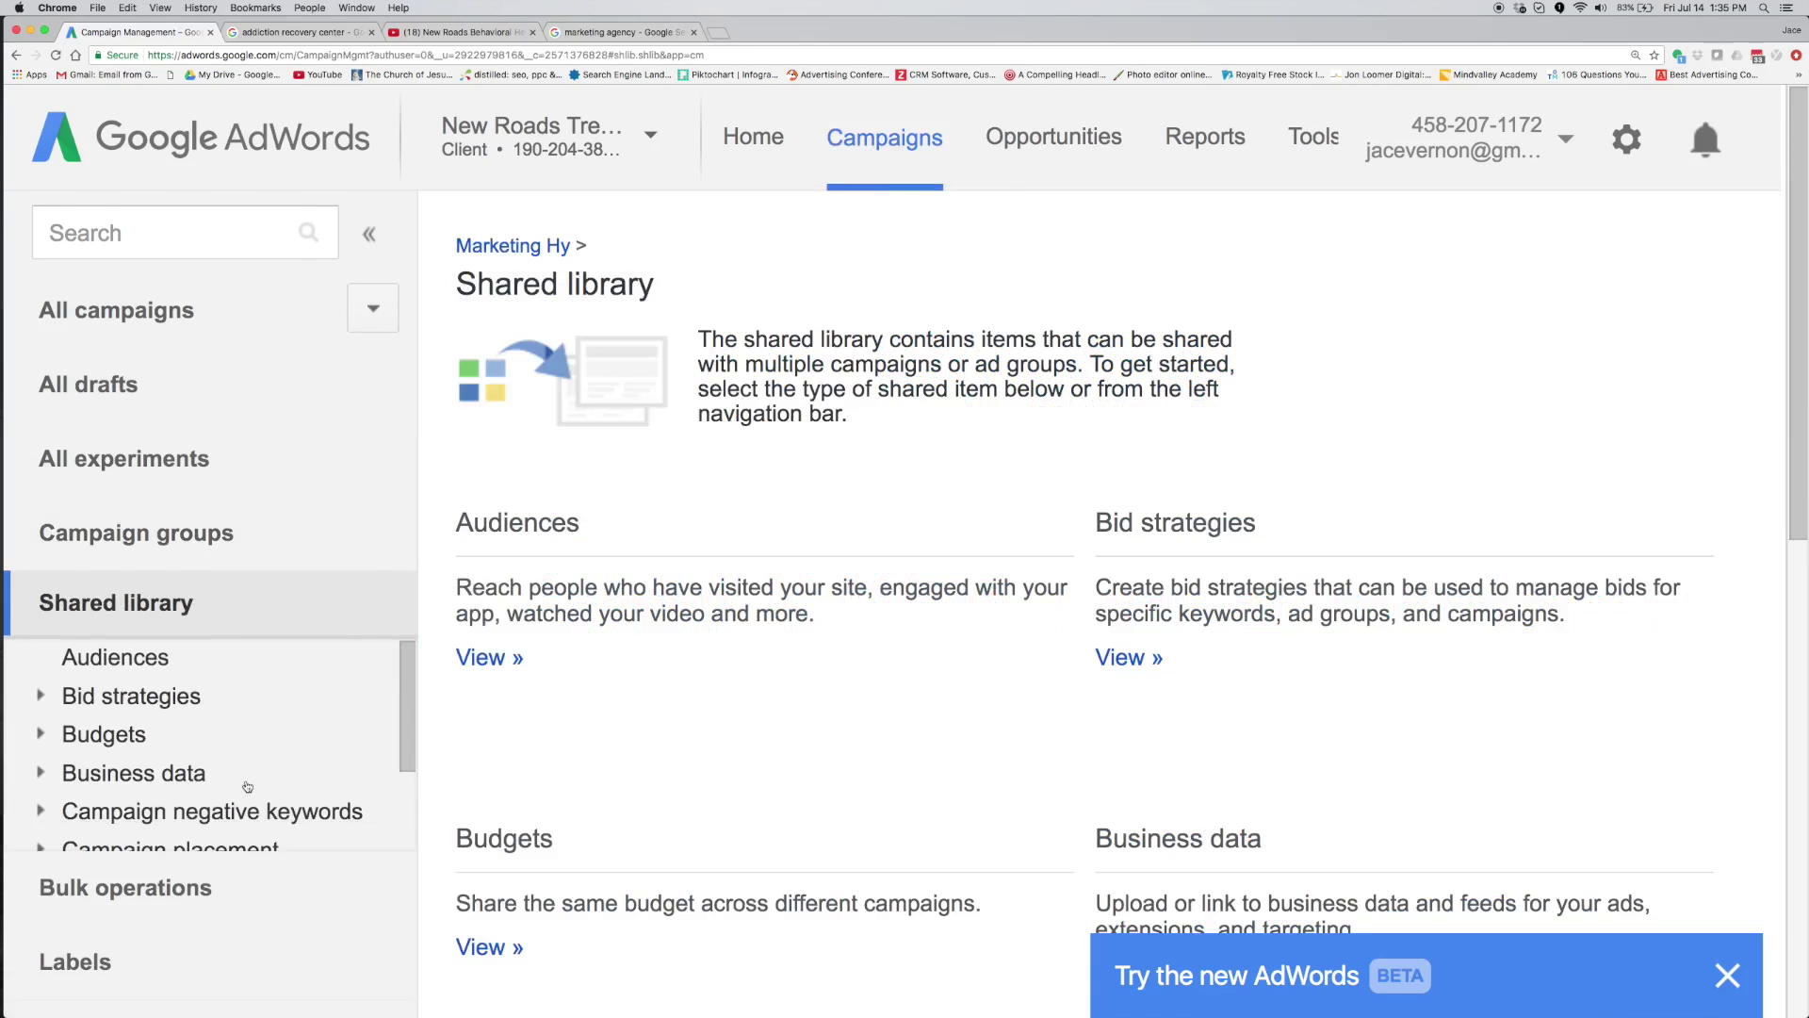
{"action": "left_click", "coordinate": [489, 660]}
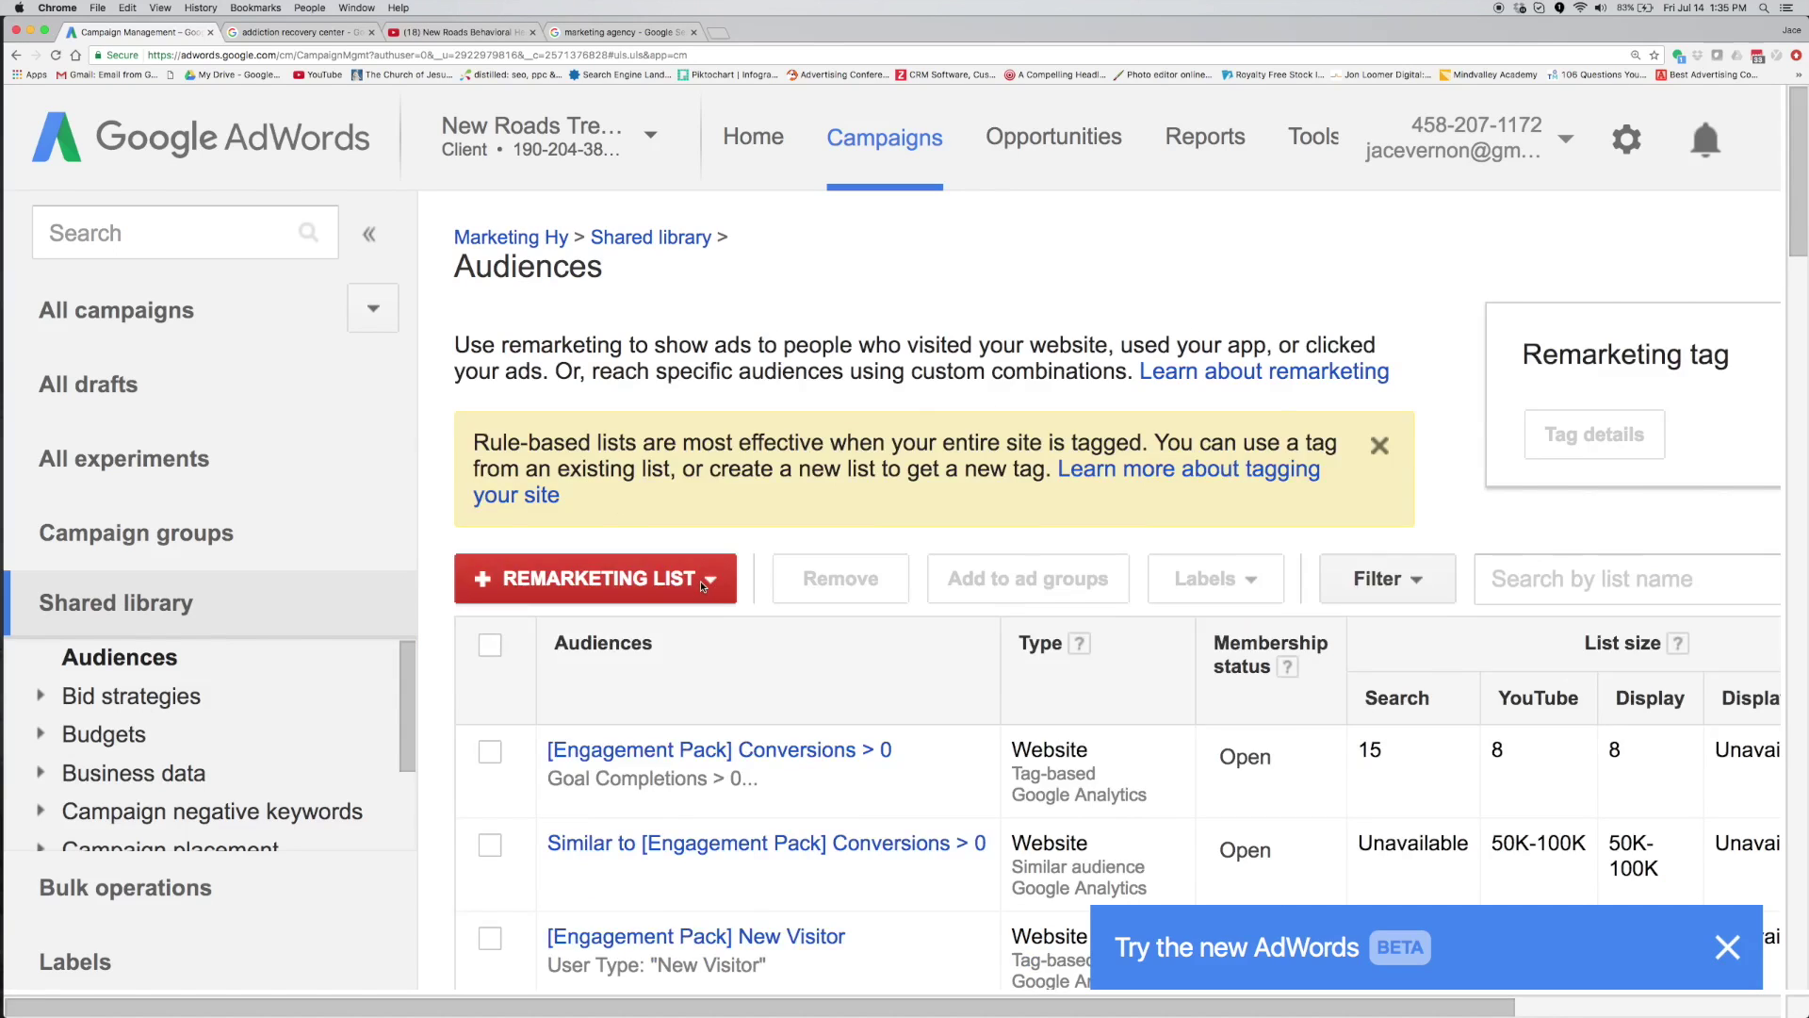
{"action": "left_click", "coordinate": [712, 680]}
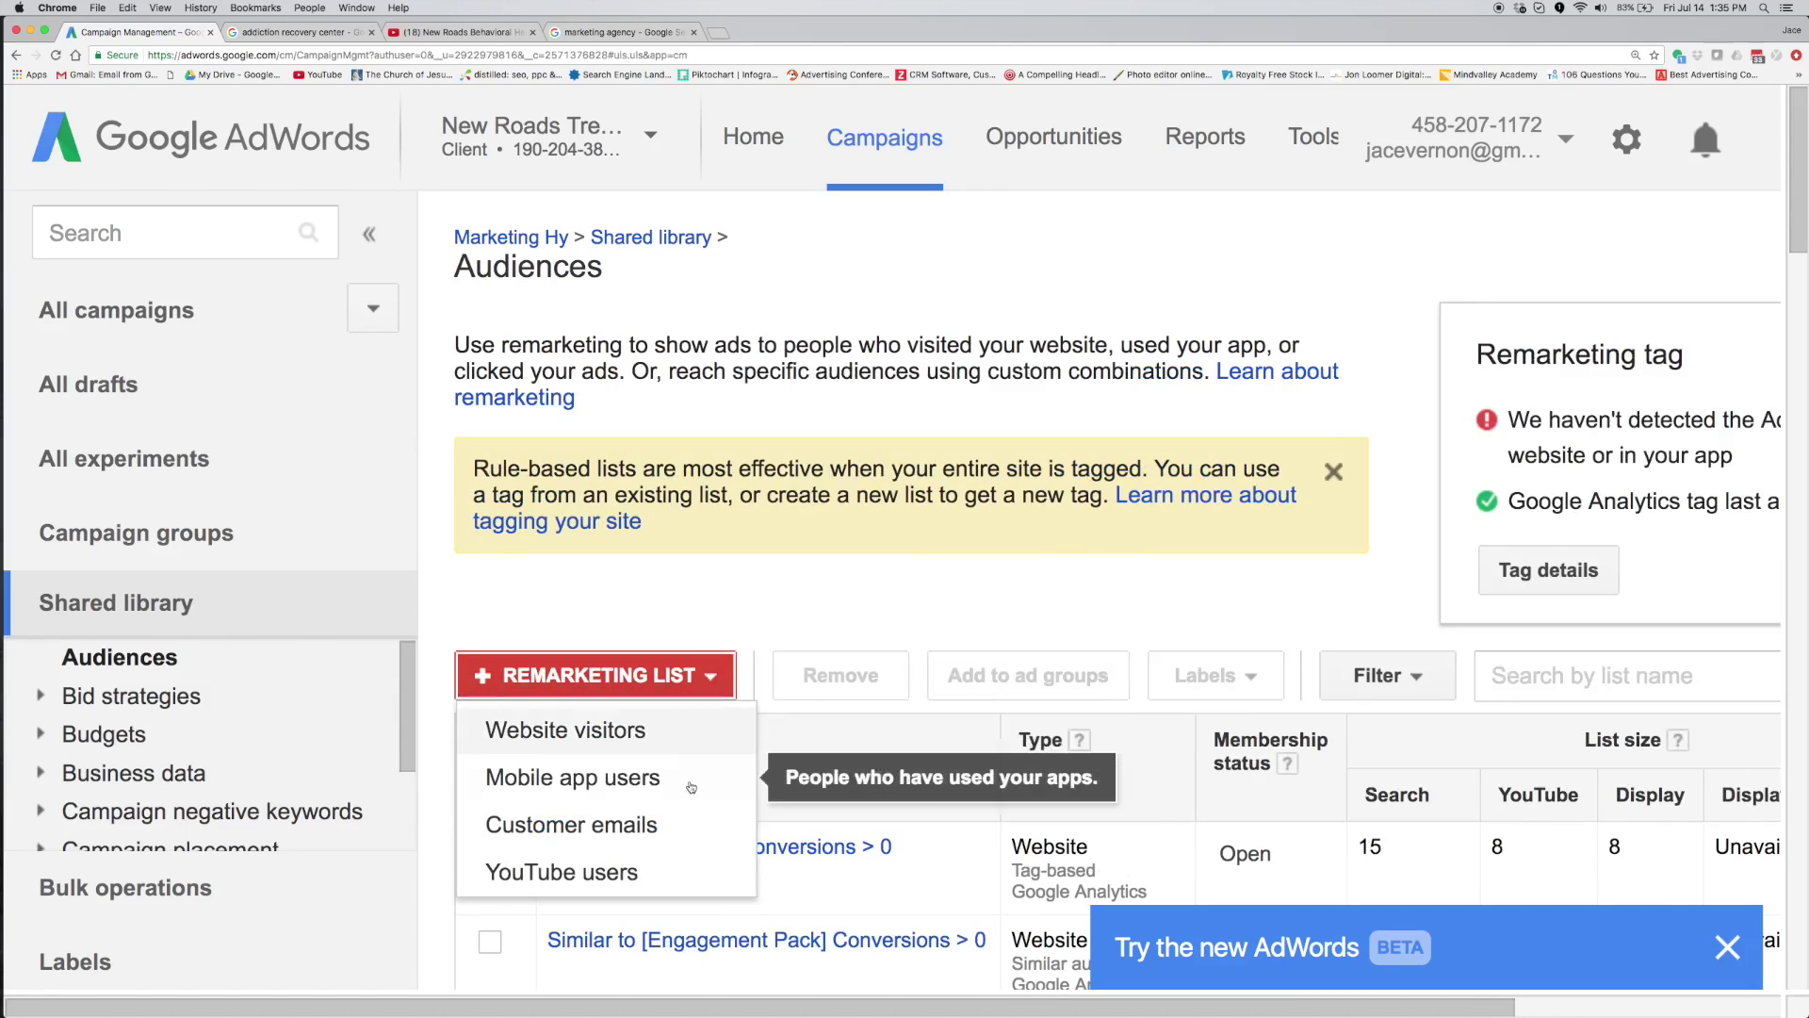
Create the YouTube users list 'Views Video From Channel' with a 300-day membership duration.
{"action": "left_click", "coordinate": [636, 873]}
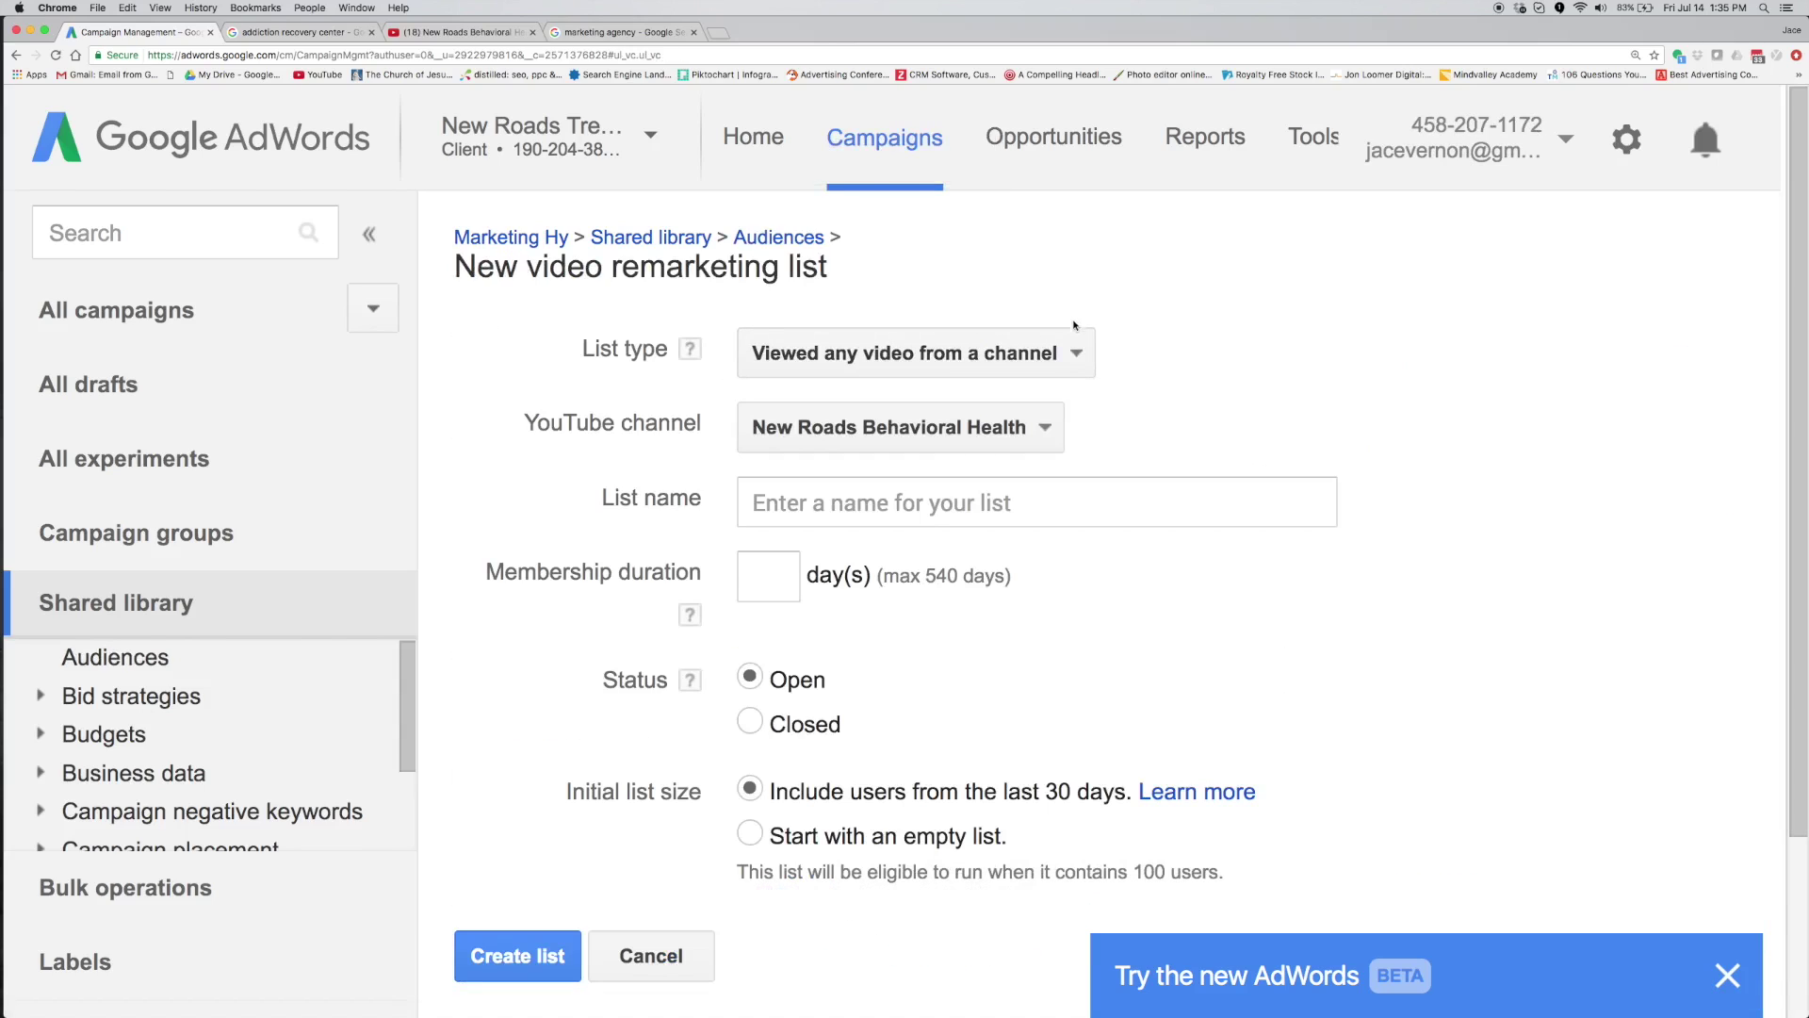
{"action": "left_click", "coordinate": [1073, 352]}
{"action": "left_click", "coordinate": [1053, 413]}
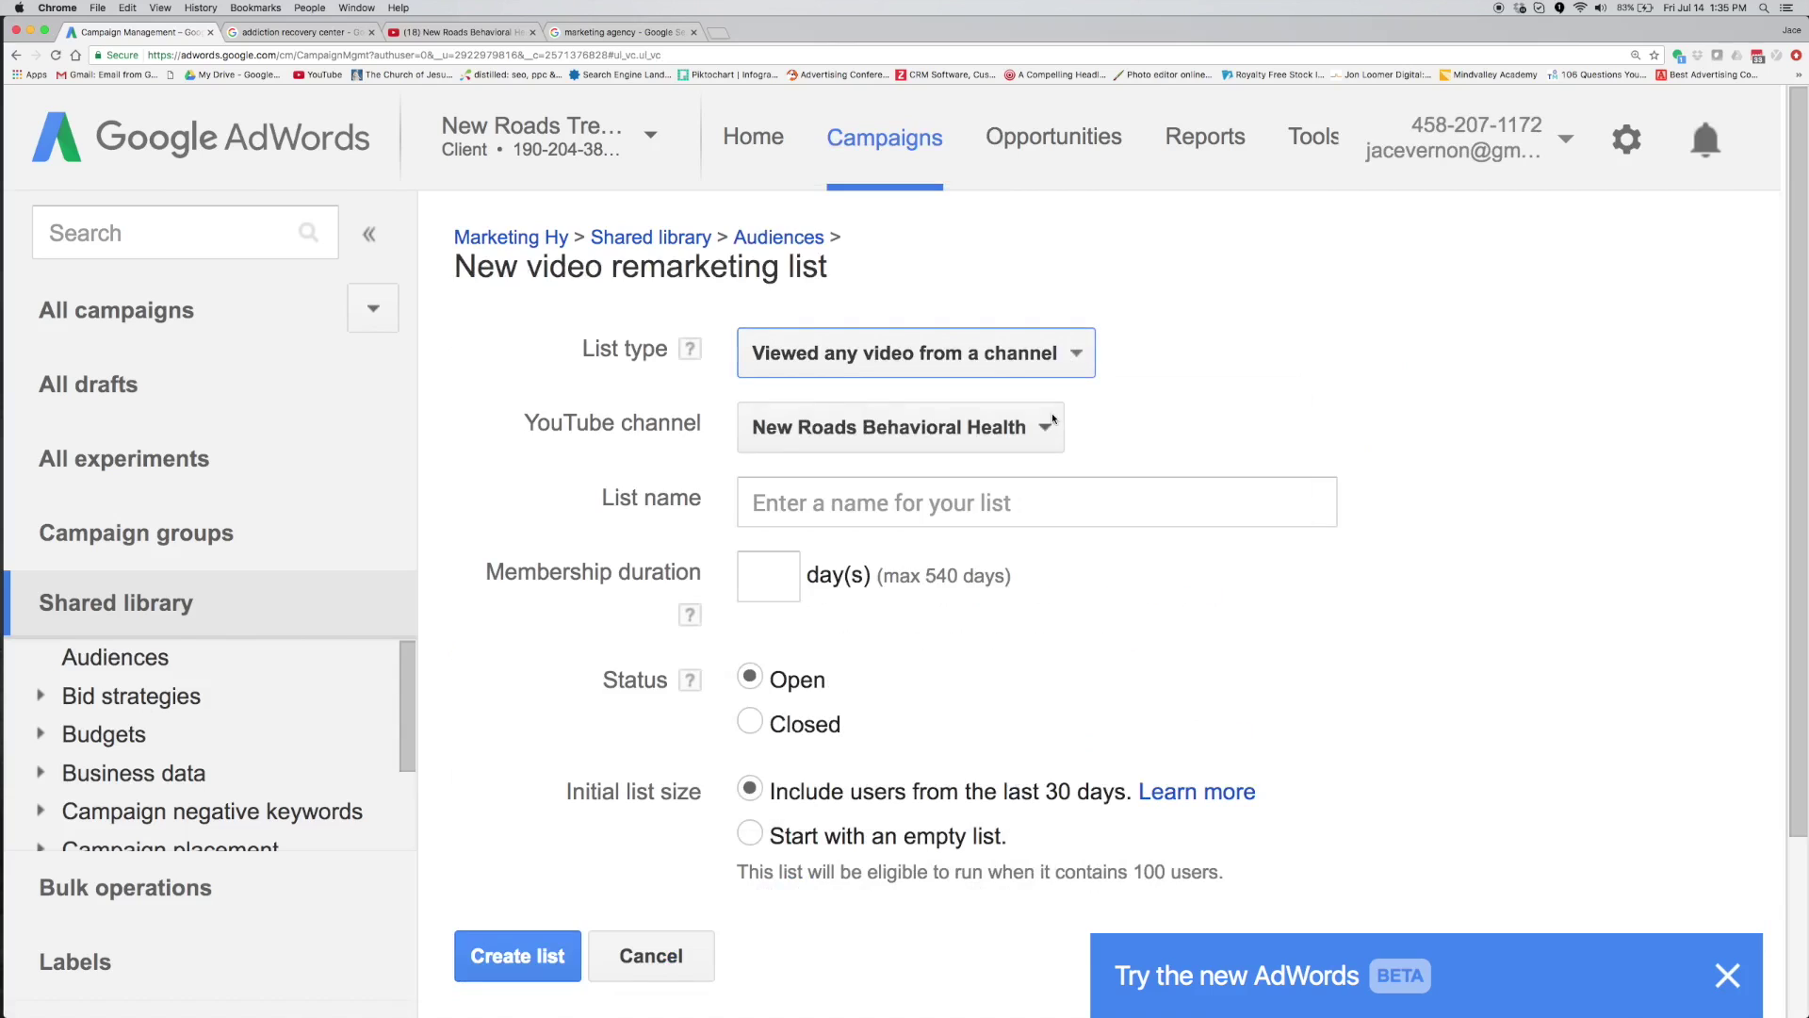
{"action": "left_click", "coordinate": [874, 519]}
{"action": "type", "text": "V"}
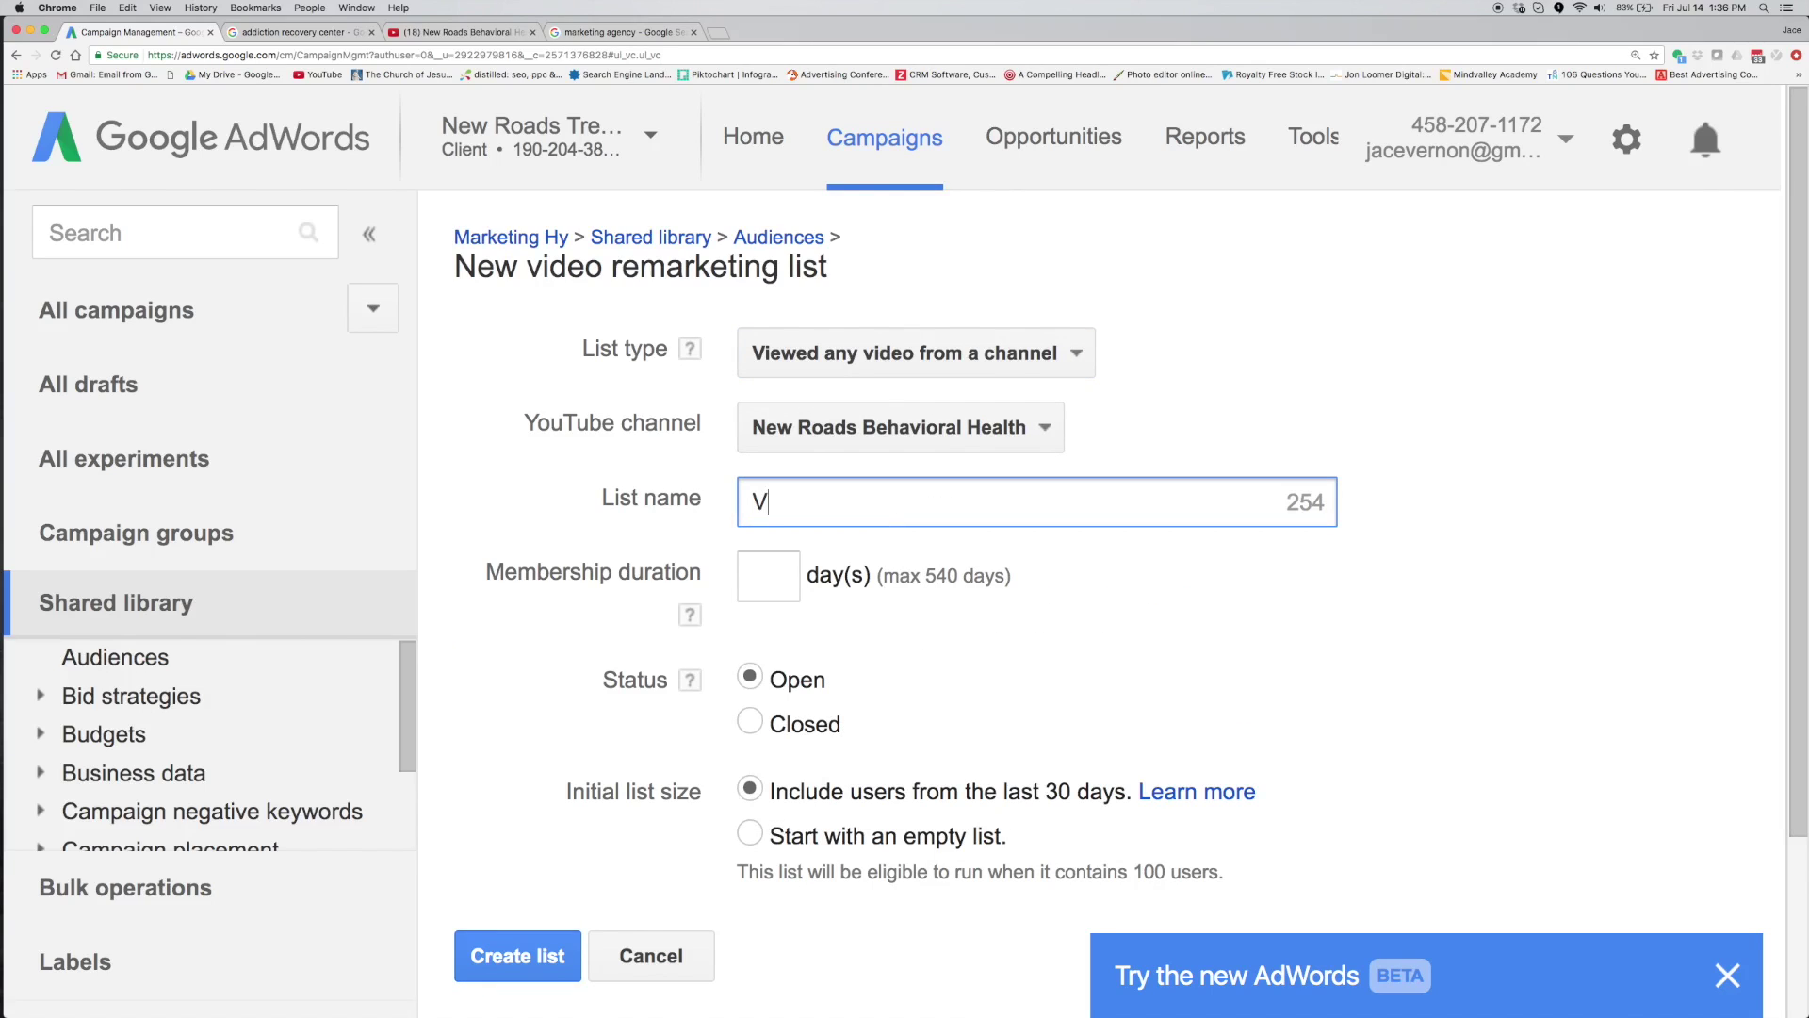
{"action": "type", "text": "iews"}
{"action": "type", "text": " Video From Channel"}
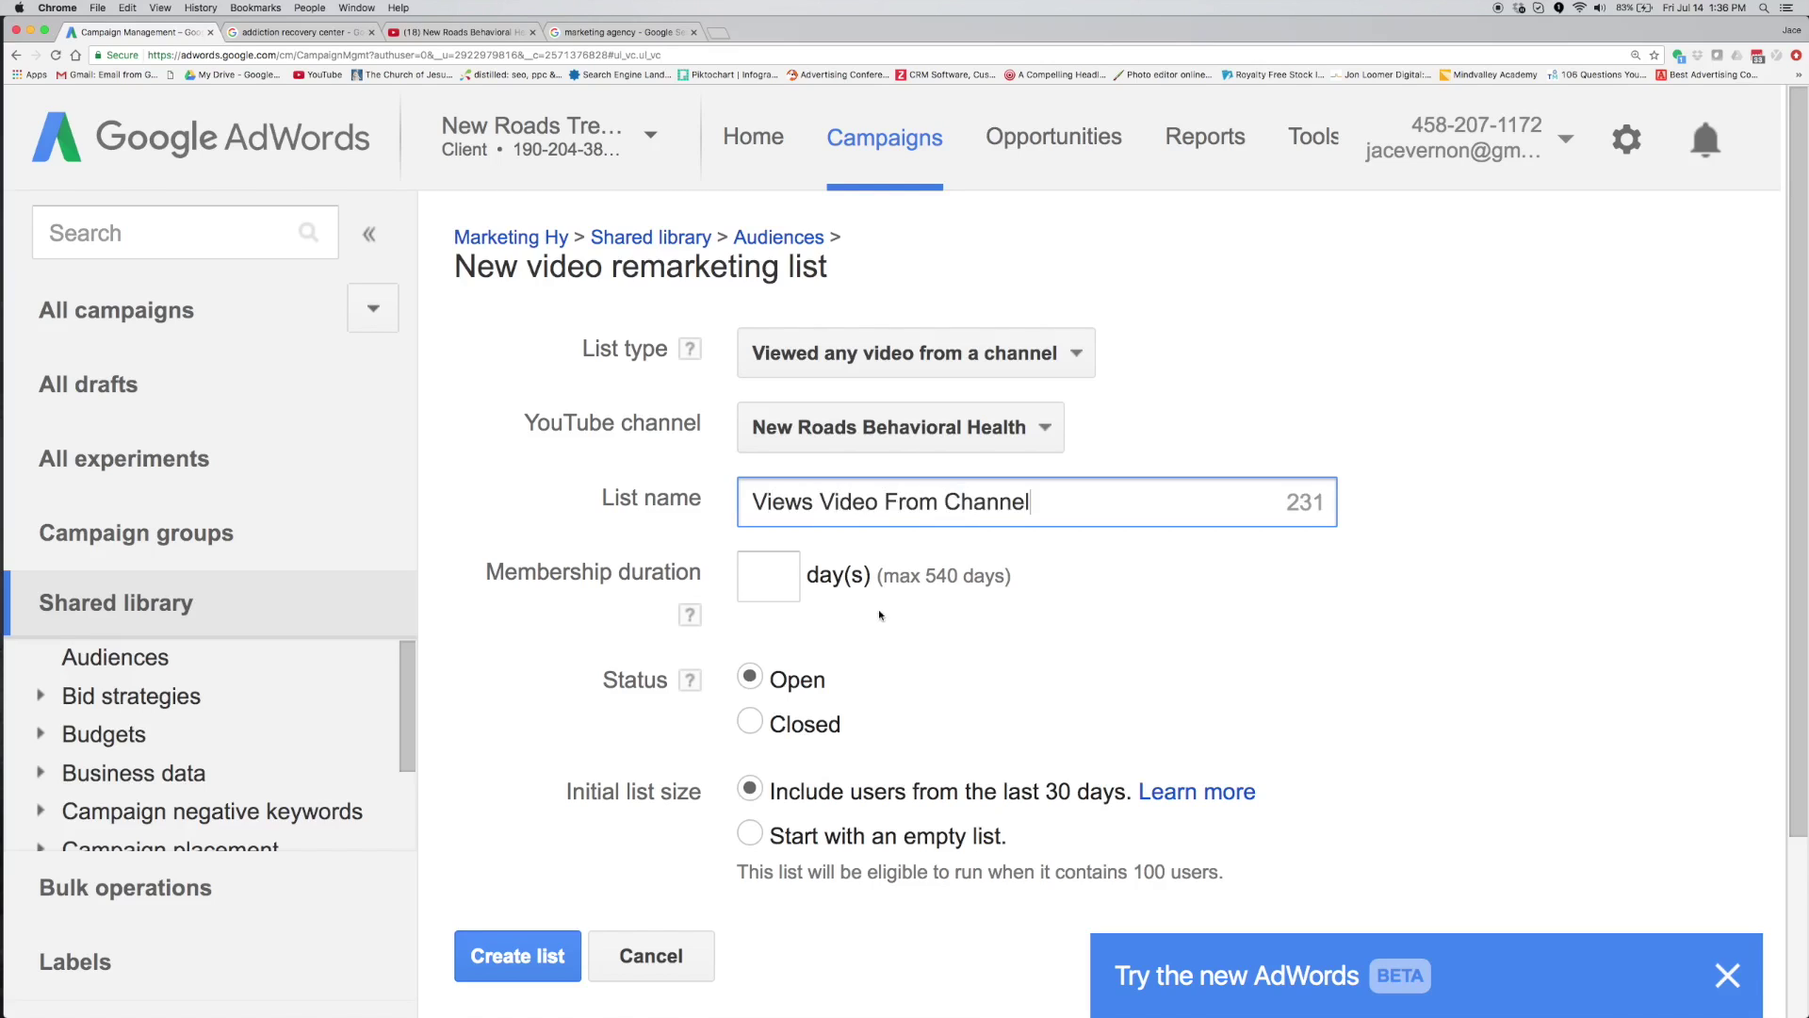
{"action": "left_click", "coordinate": [787, 596]}
{"action": "type", "text": "3"}
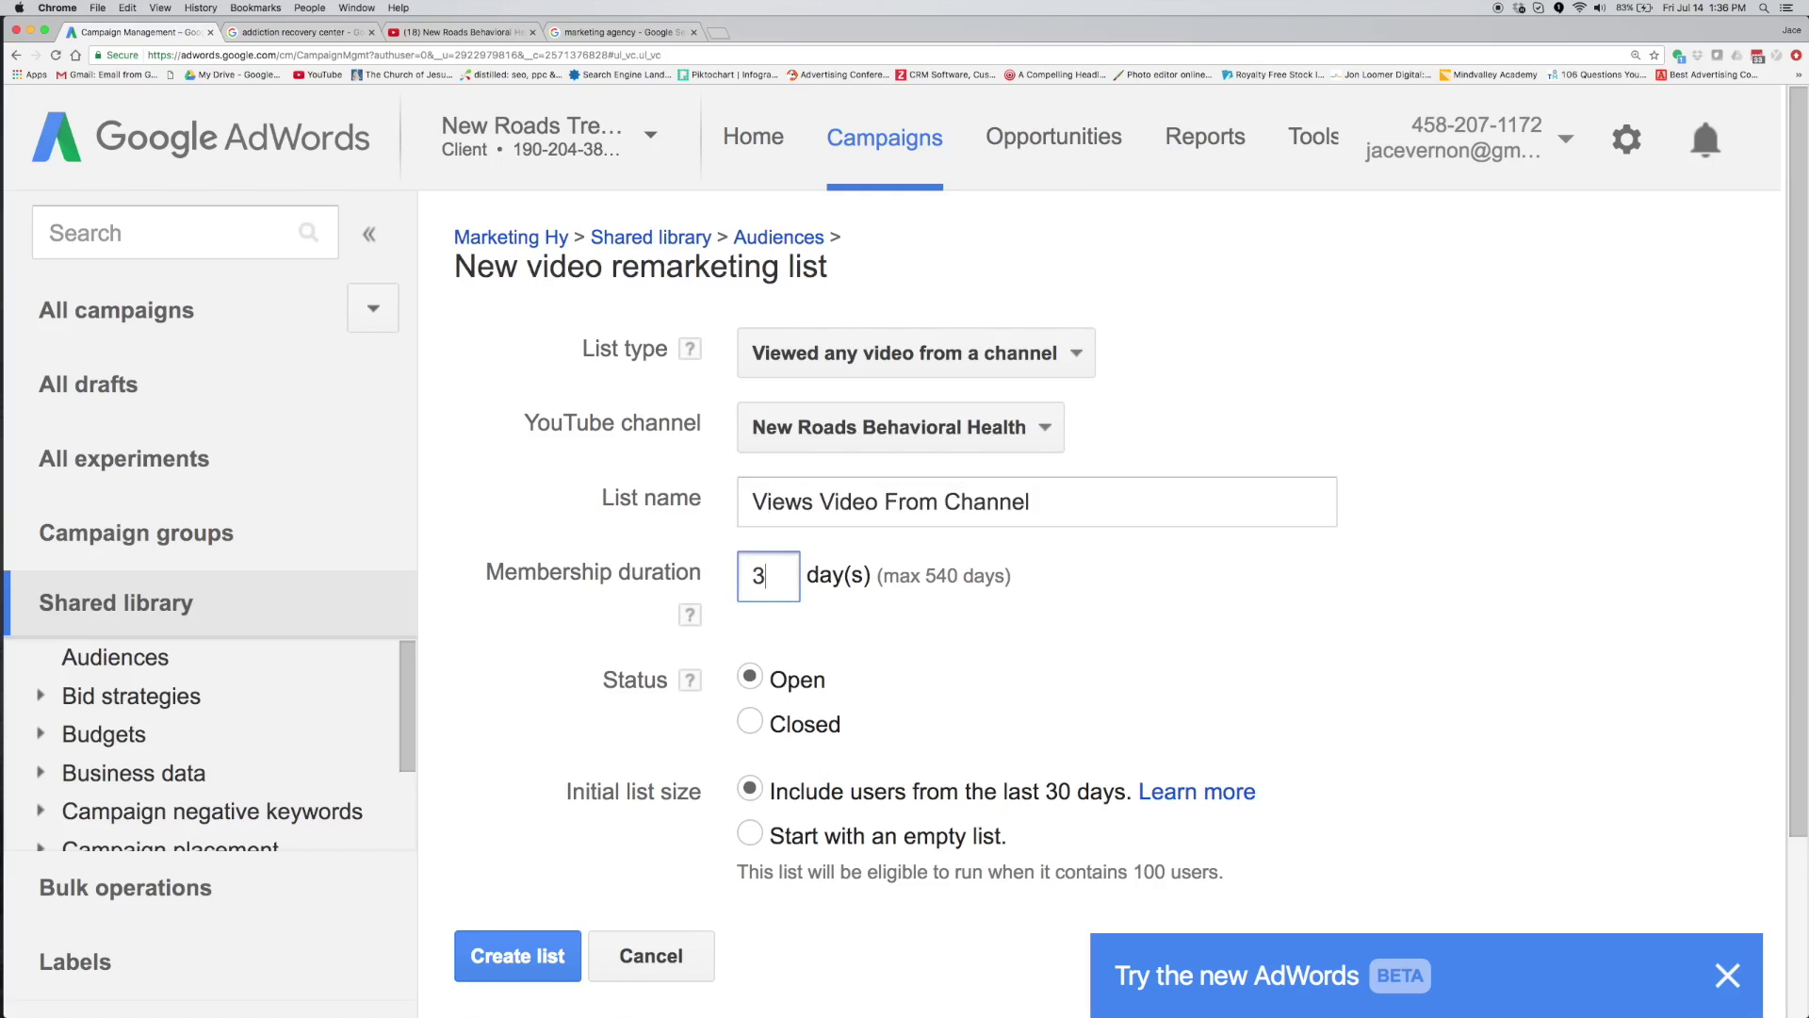
{"action": "type", "text": "00"}
{"action": "scroll", "coordinate": [639, 930], "scroll_direction": "down", "scroll_amount": 2}
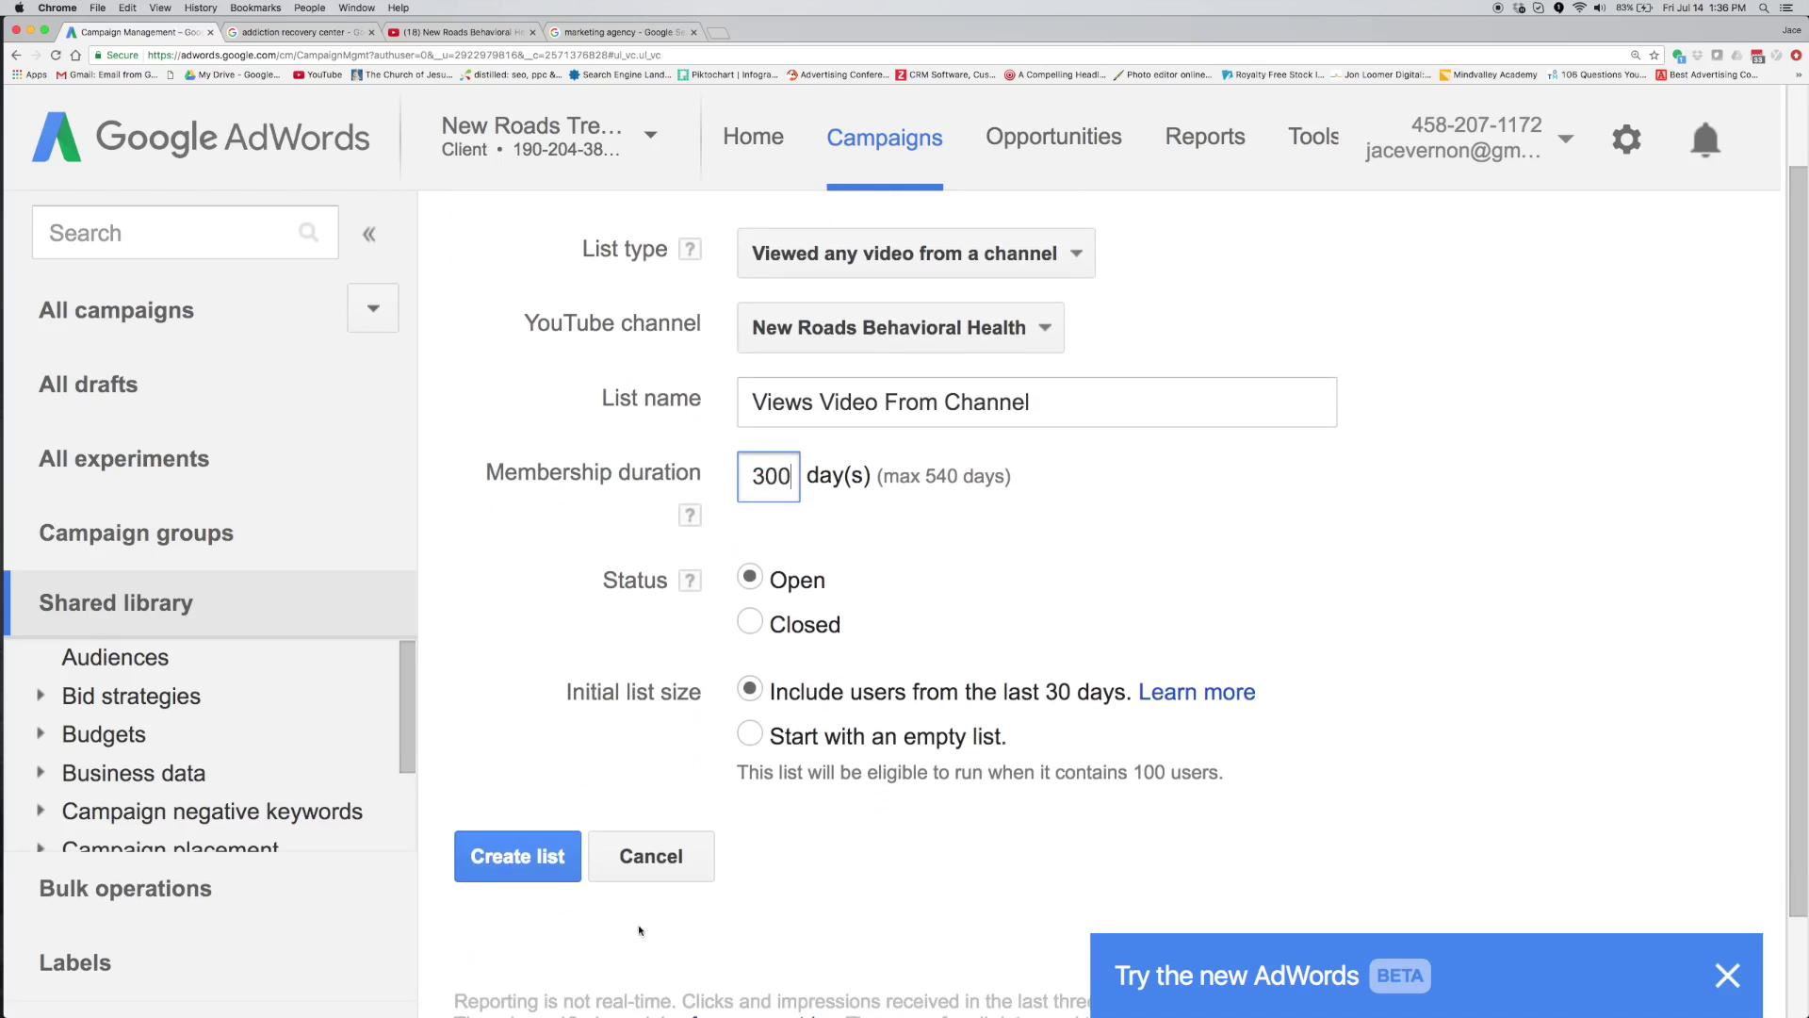
{"action": "left_click", "coordinate": [527, 859]}
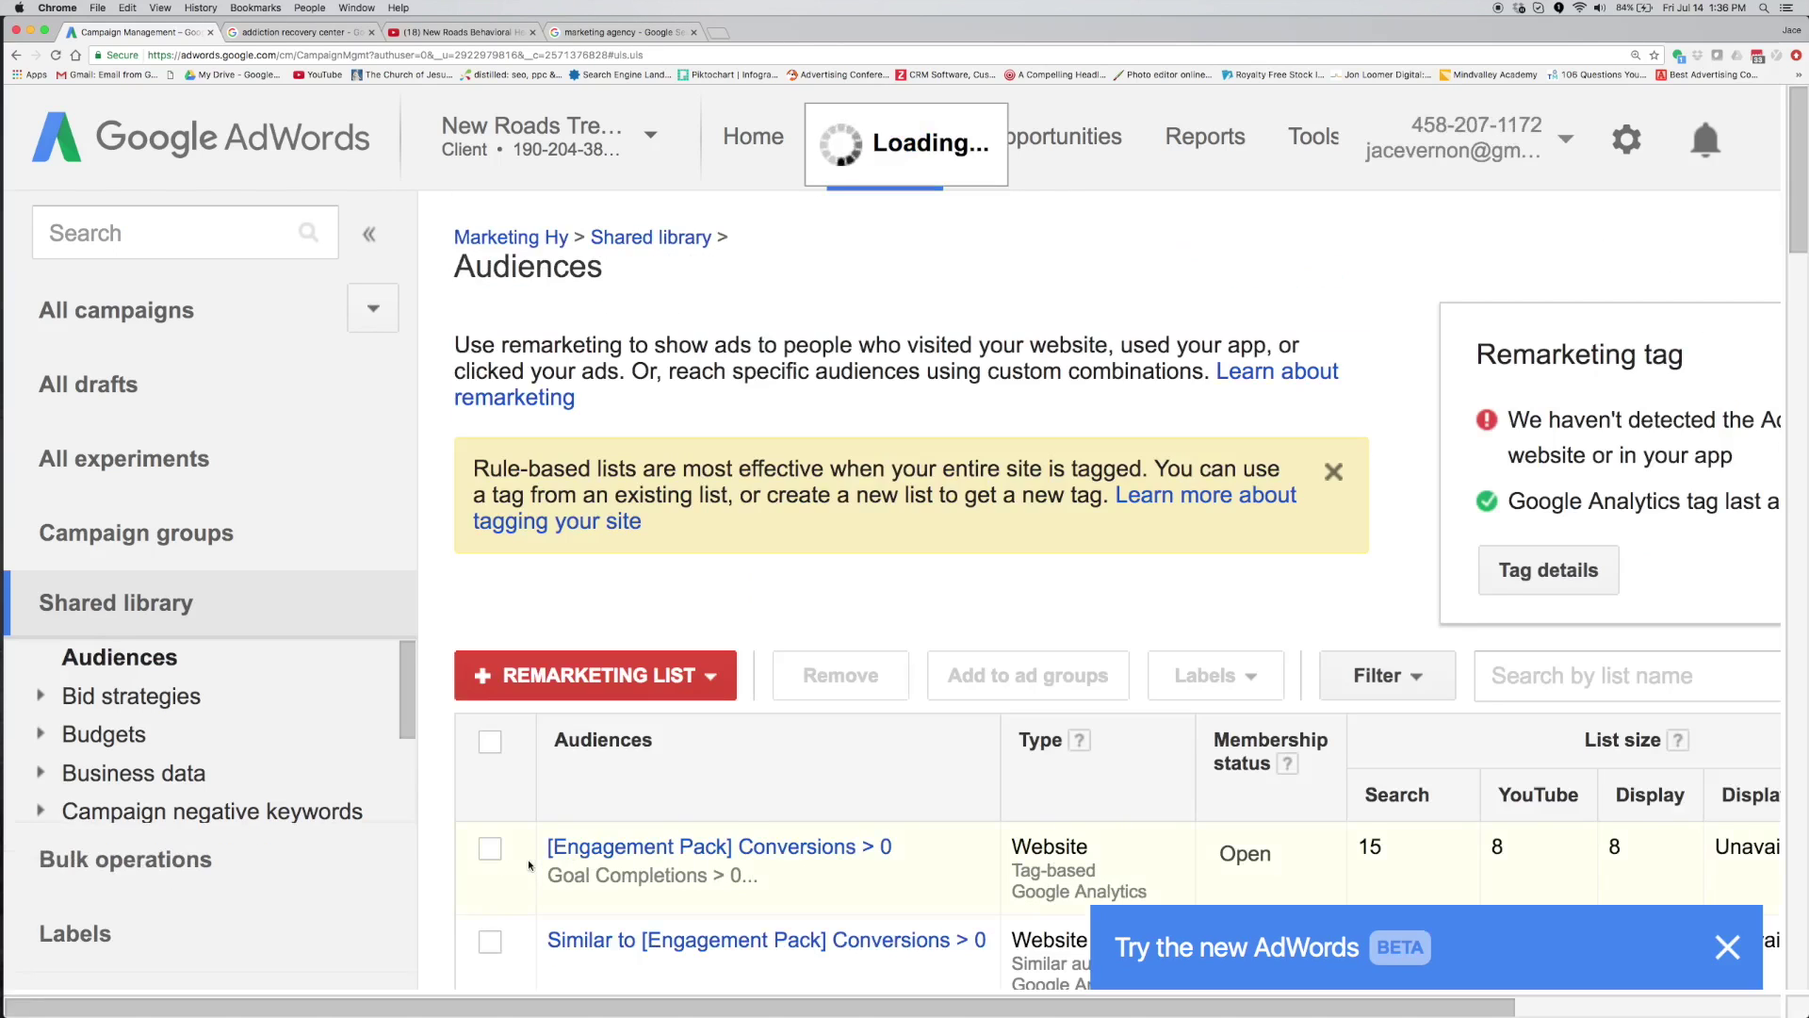
{"action": "scroll", "coordinate": [654, 624], "scroll_direction": "down", "scroll_amount": 2}
{"action": "scroll", "coordinate": [655, 624], "scroll_direction": "down", "scroll_amount": 2}
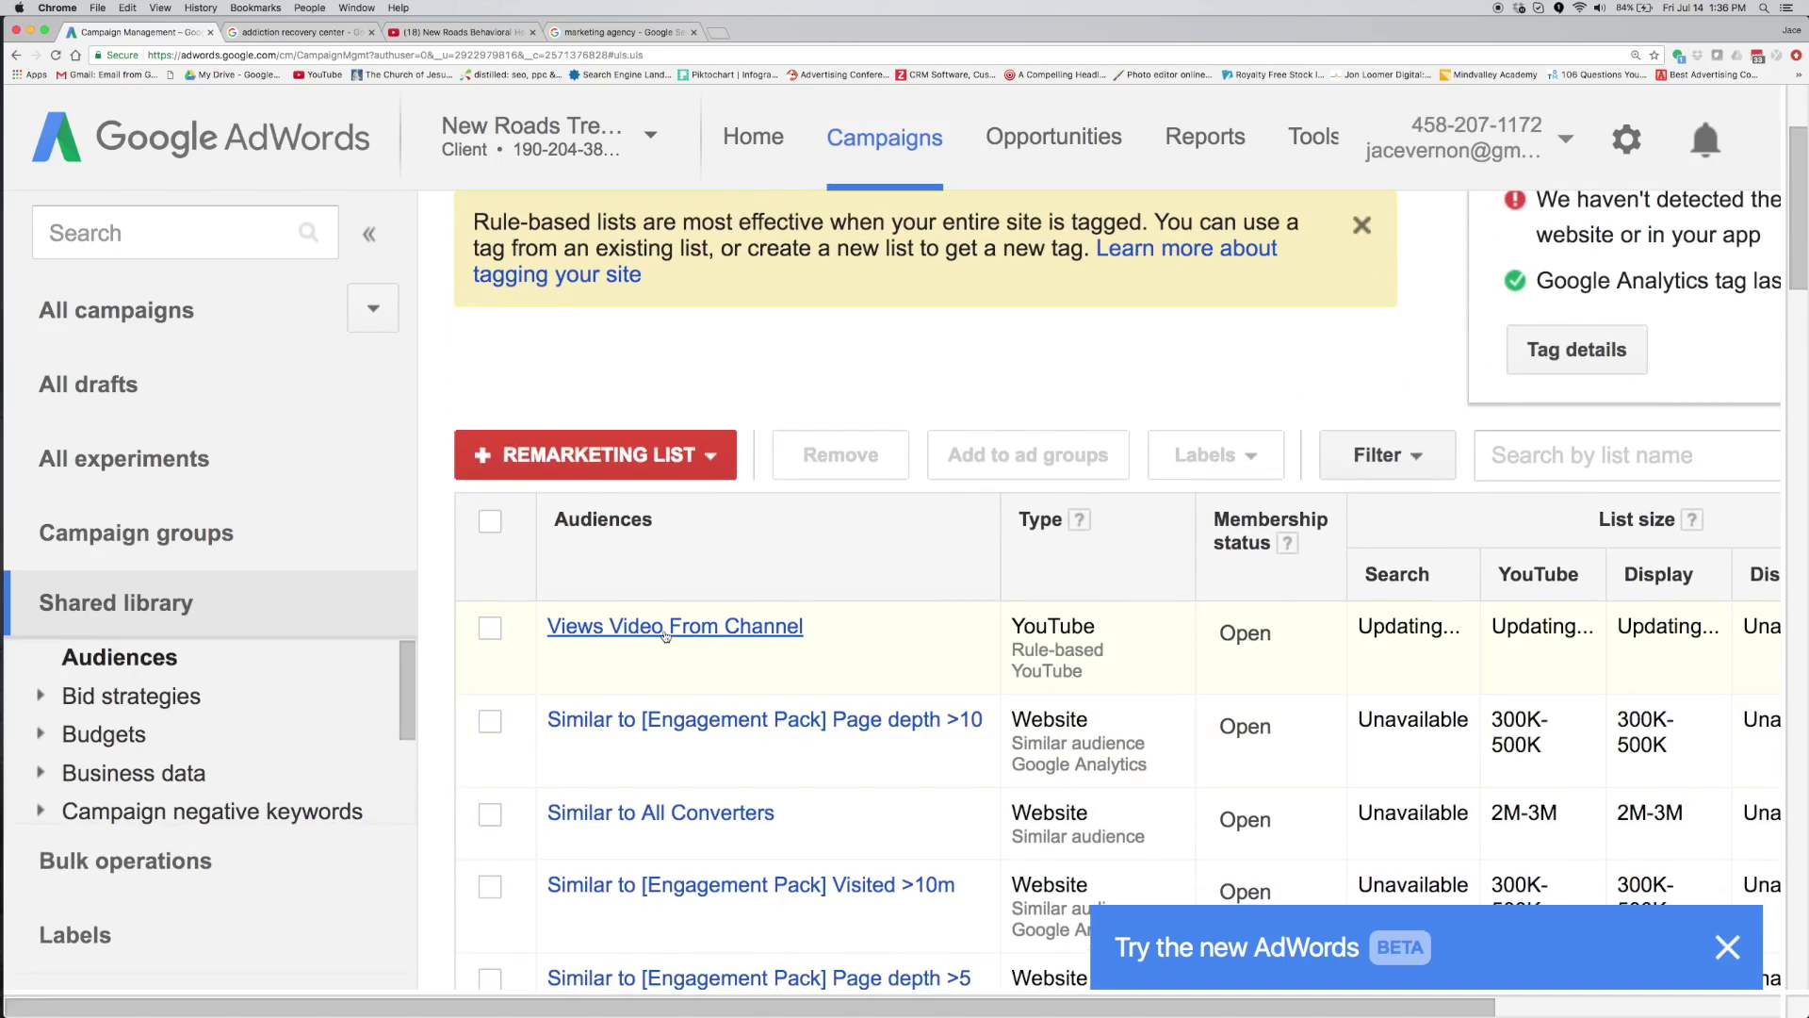
{"action": "scroll", "coordinate": [1129, 631], "scroll_direction": "down", "scroll_amount": 3}
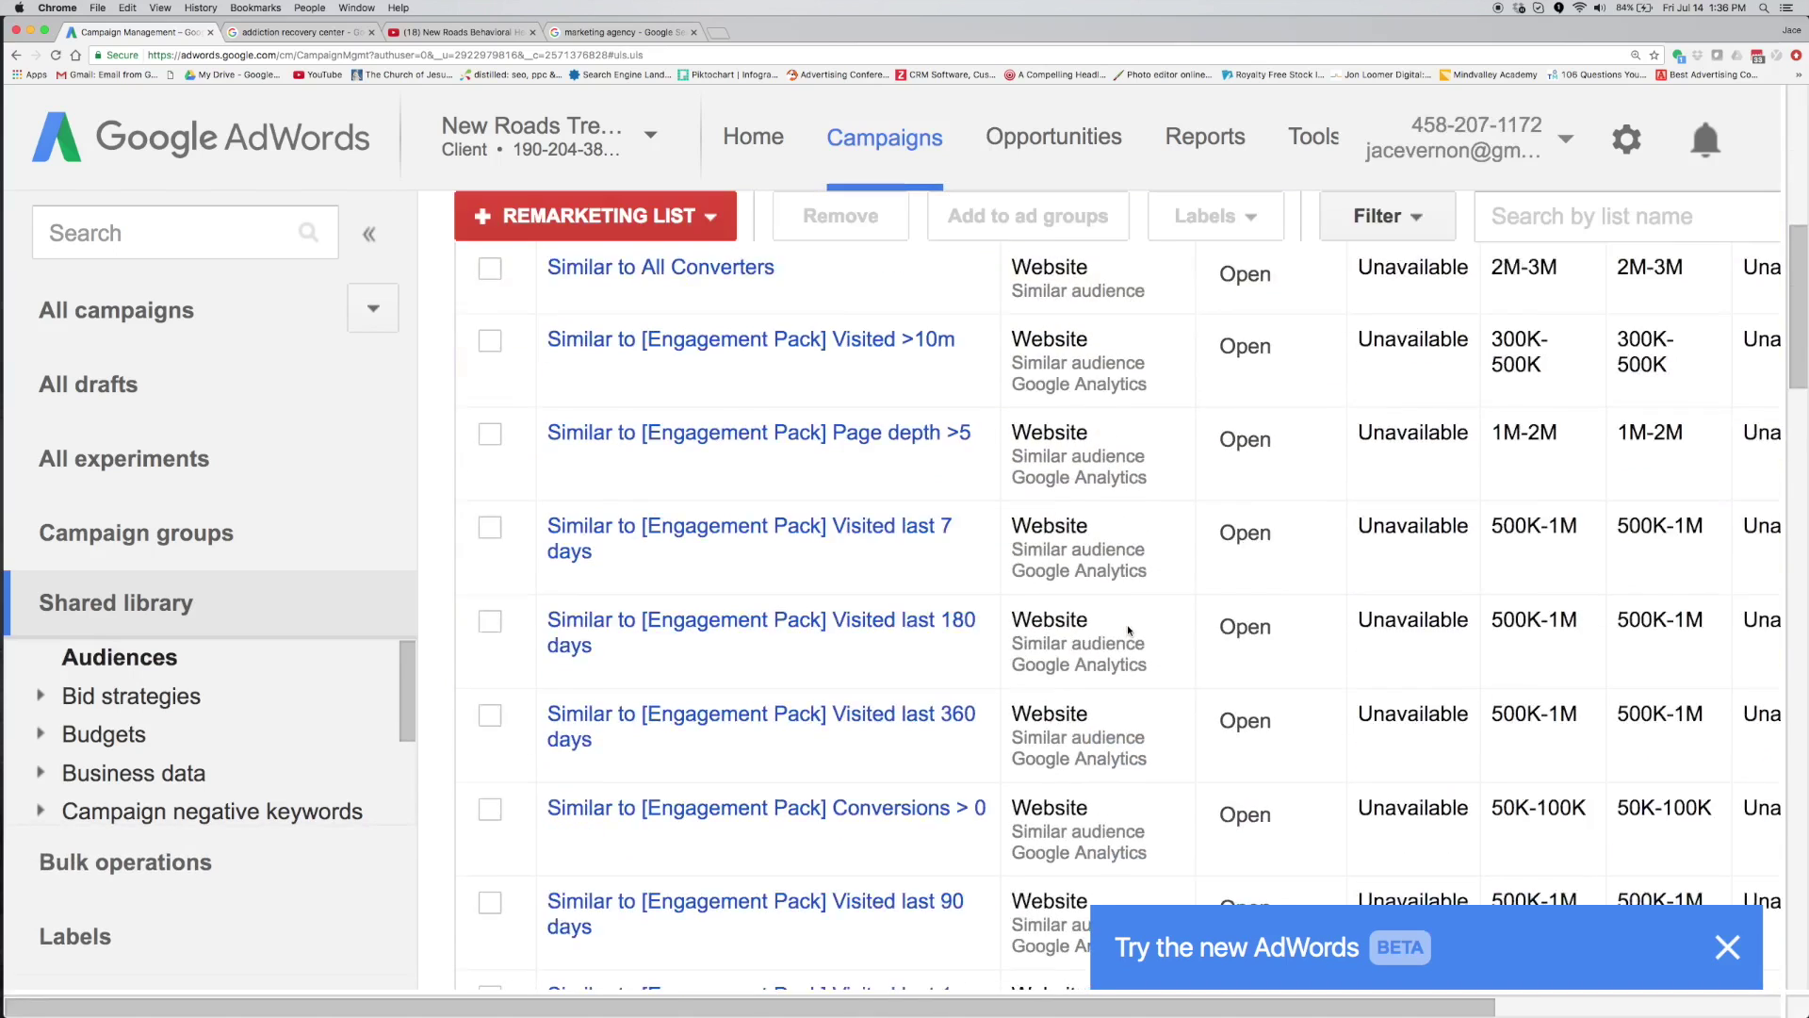
{"action": "scroll", "coordinate": [1129, 631], "scroll_direction": "down", "scroll_amount": 2}
{"action": "scroll", "coordinate": [1129, 630], "scroll_direction": "up", "scroll_amount": 10}
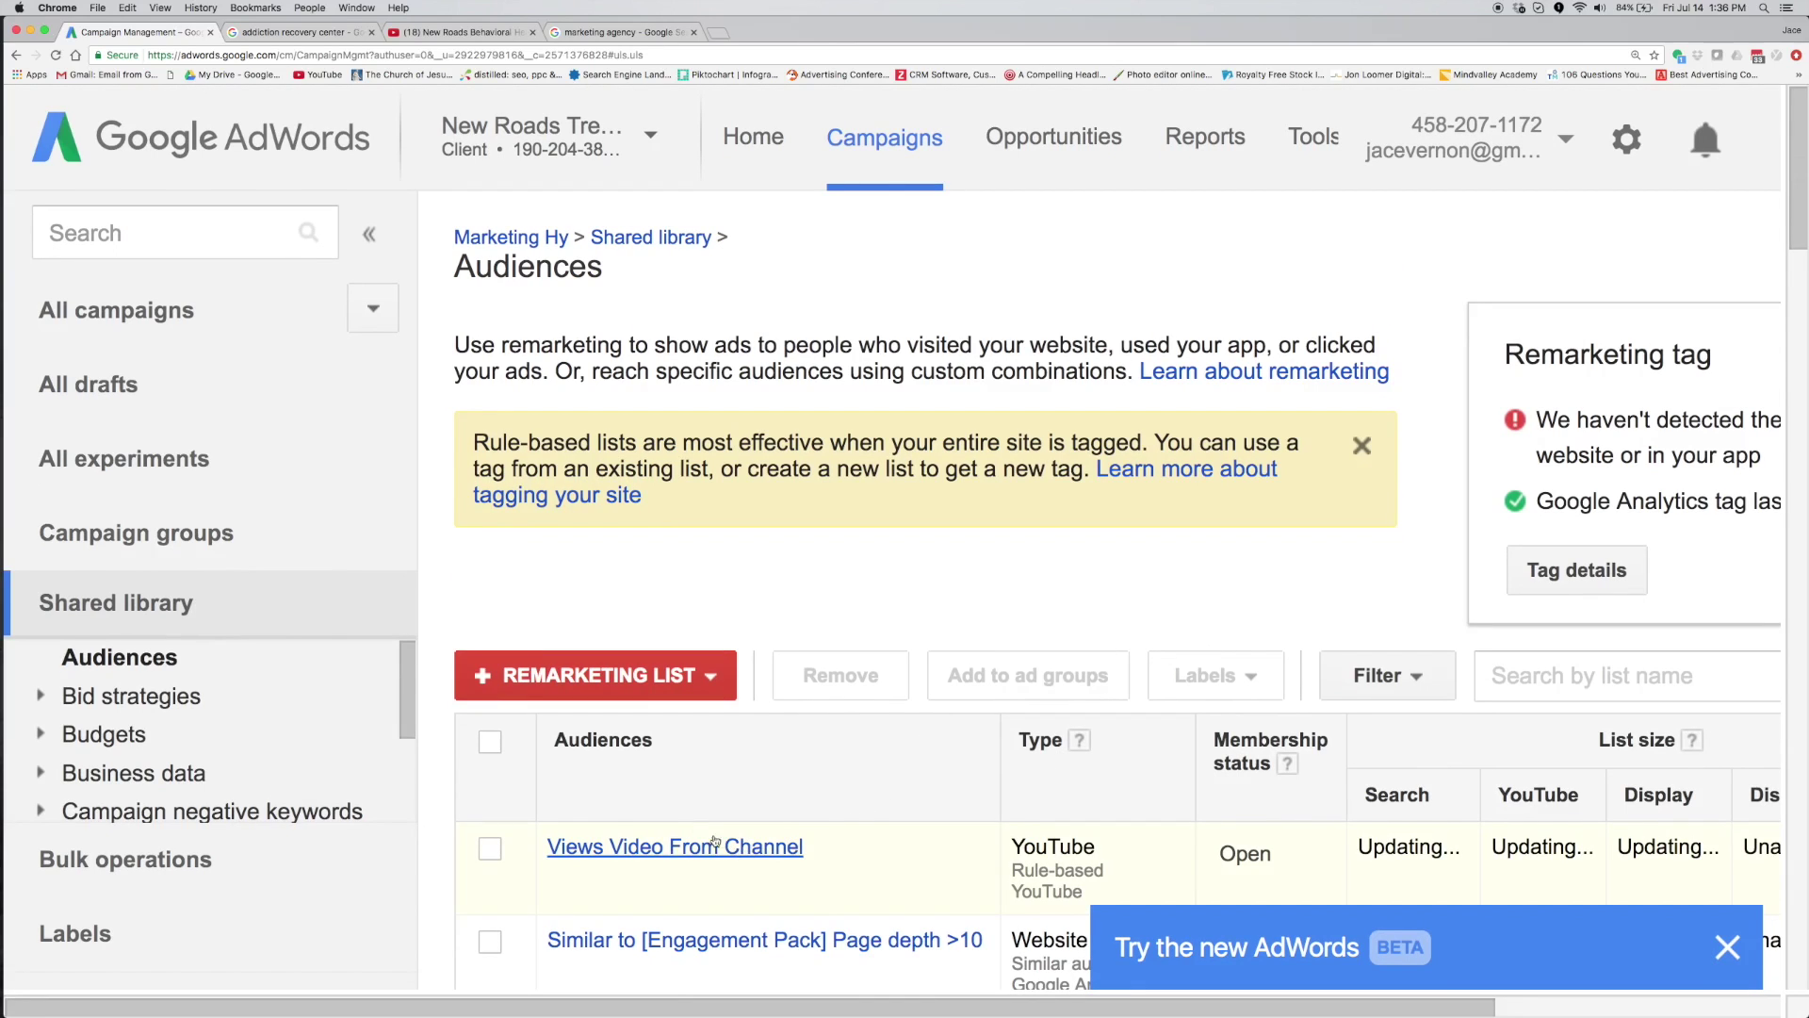
From the All campaigns table, start a new Search Network only campaign.
{"action": "left_click", "coordinate": [139, 340]}
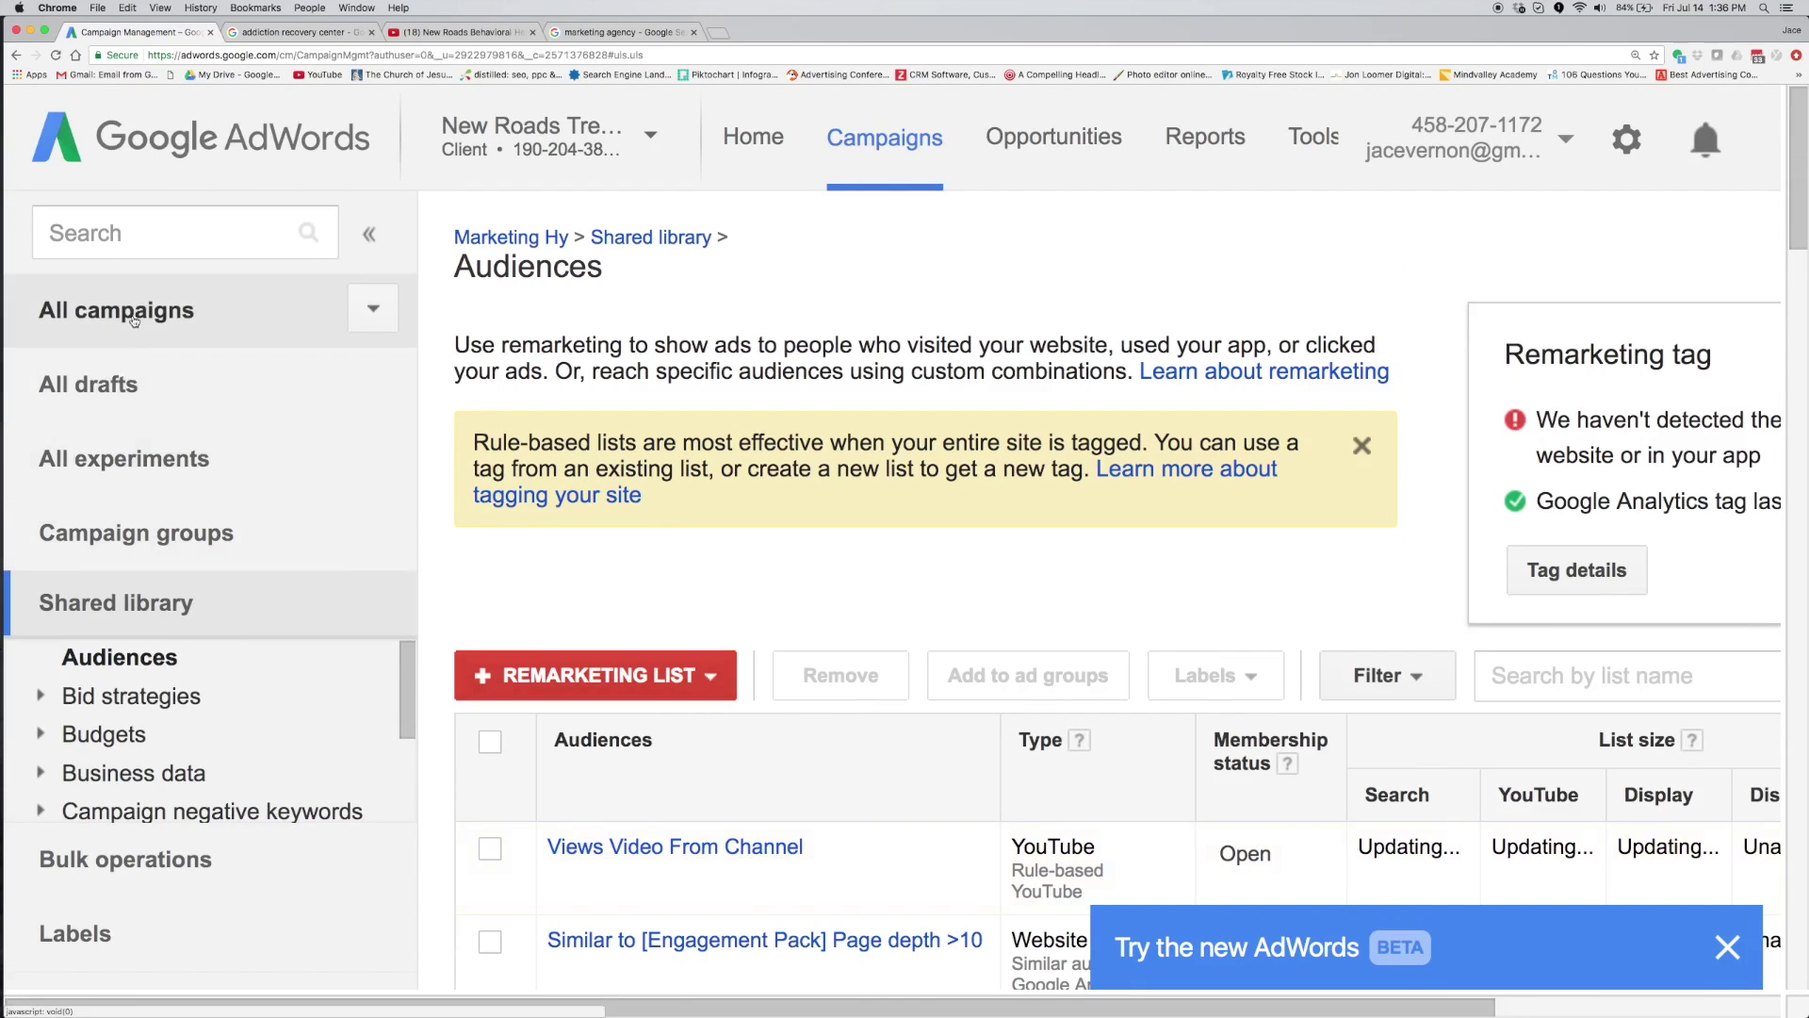
{"action": "left_click", "coordinate": [539, 347]}
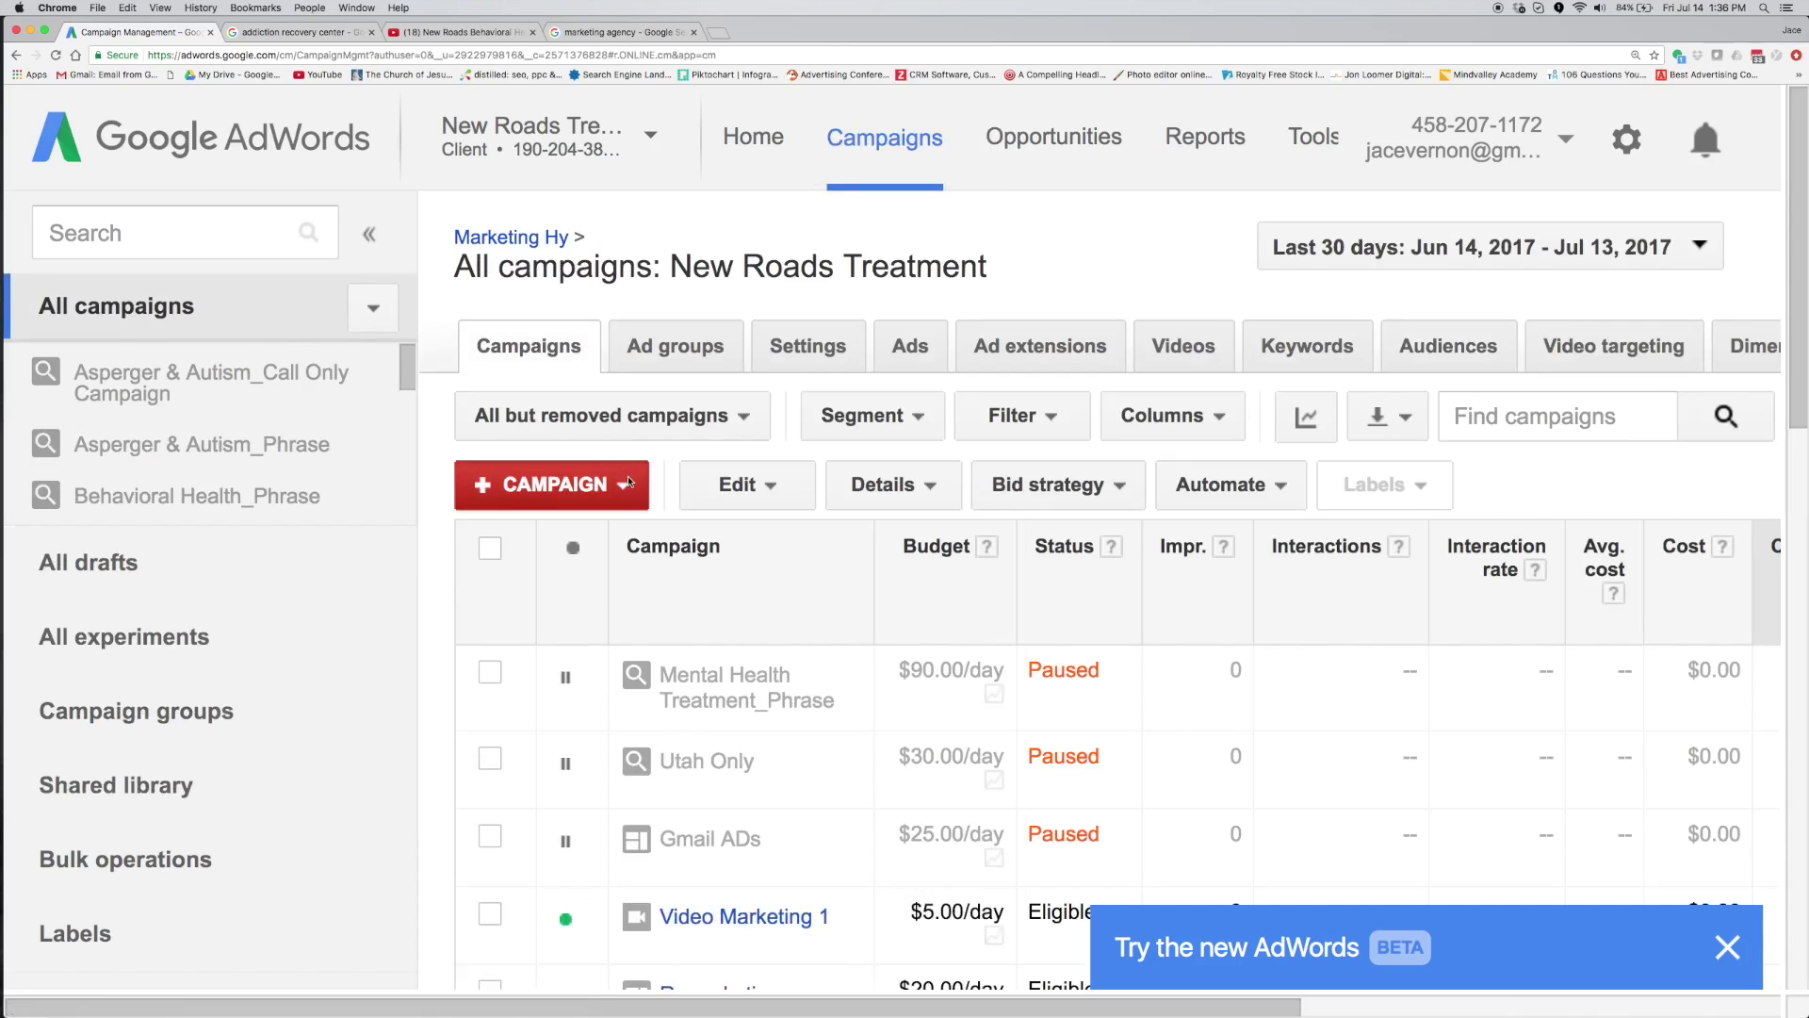
{"action": "left_click", "coordinate": [624, 481]}
{"action": "left_click", "coordinate": [616, 632]}
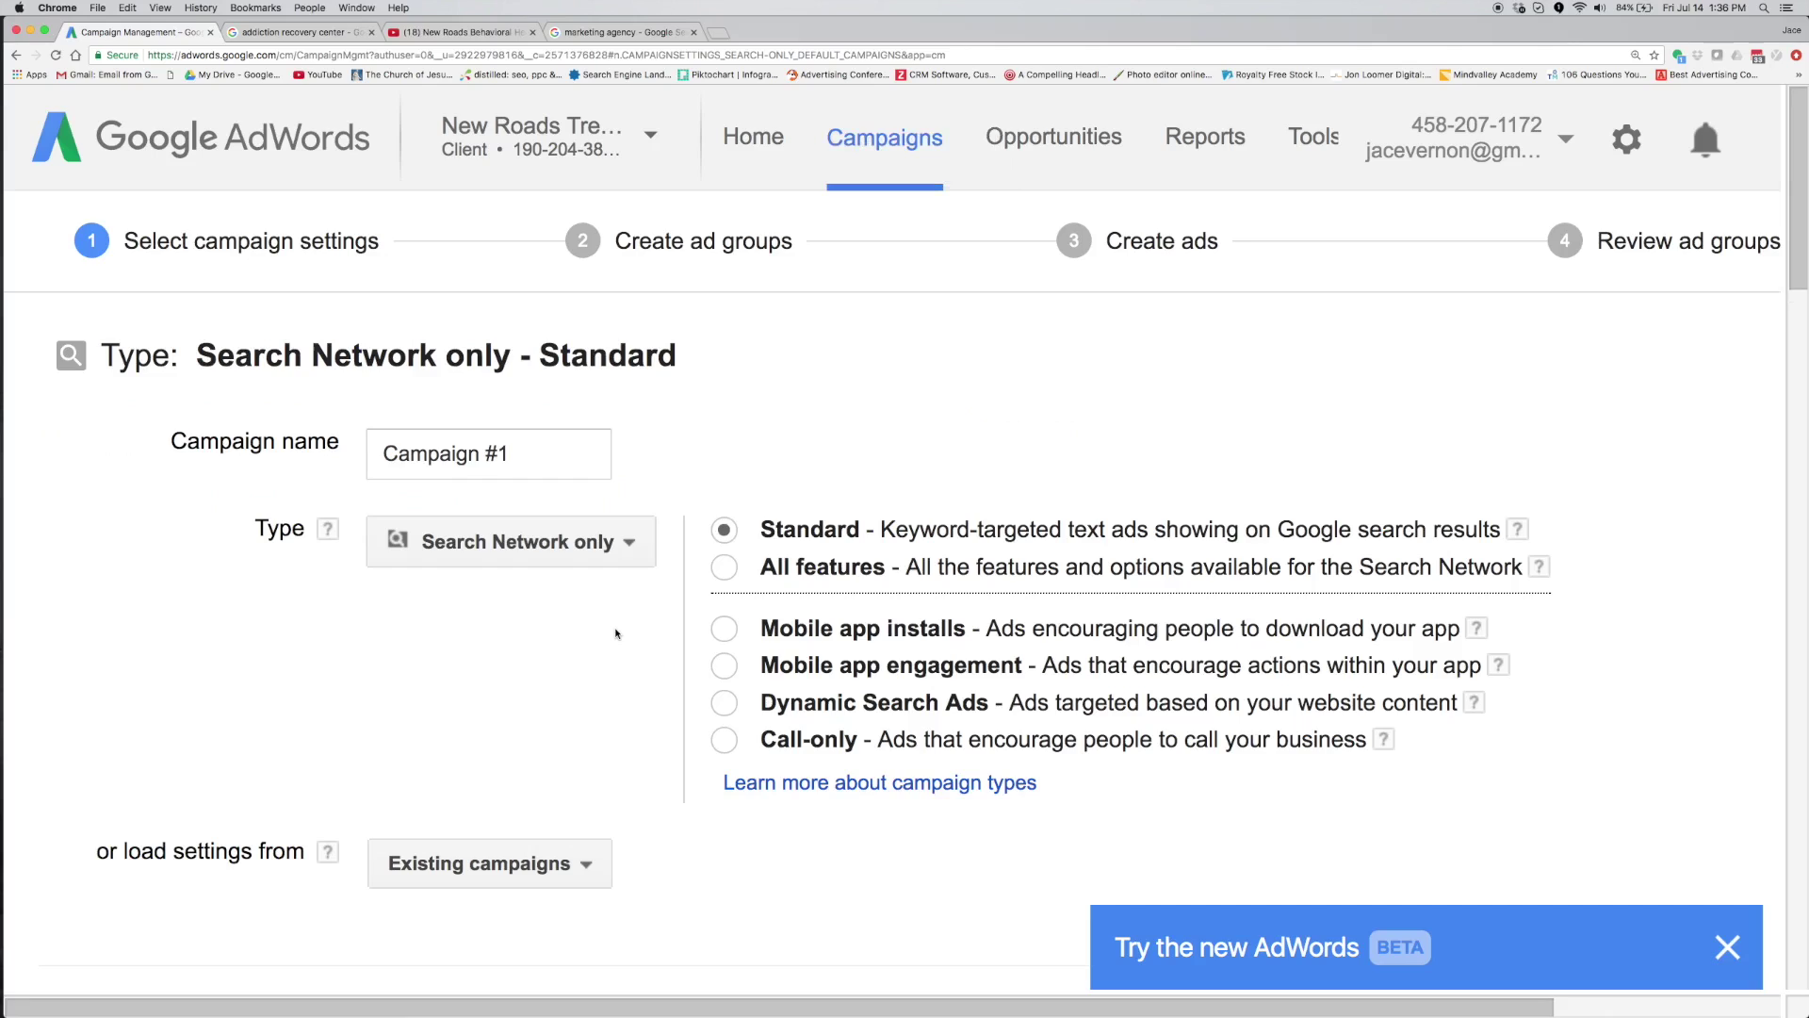
Replace the default campaign name with 'RLSA For YouTube Viewers' and dismiss the existing campaigns list.
{"action": "triple_click", "coordinate": [523, 444]}
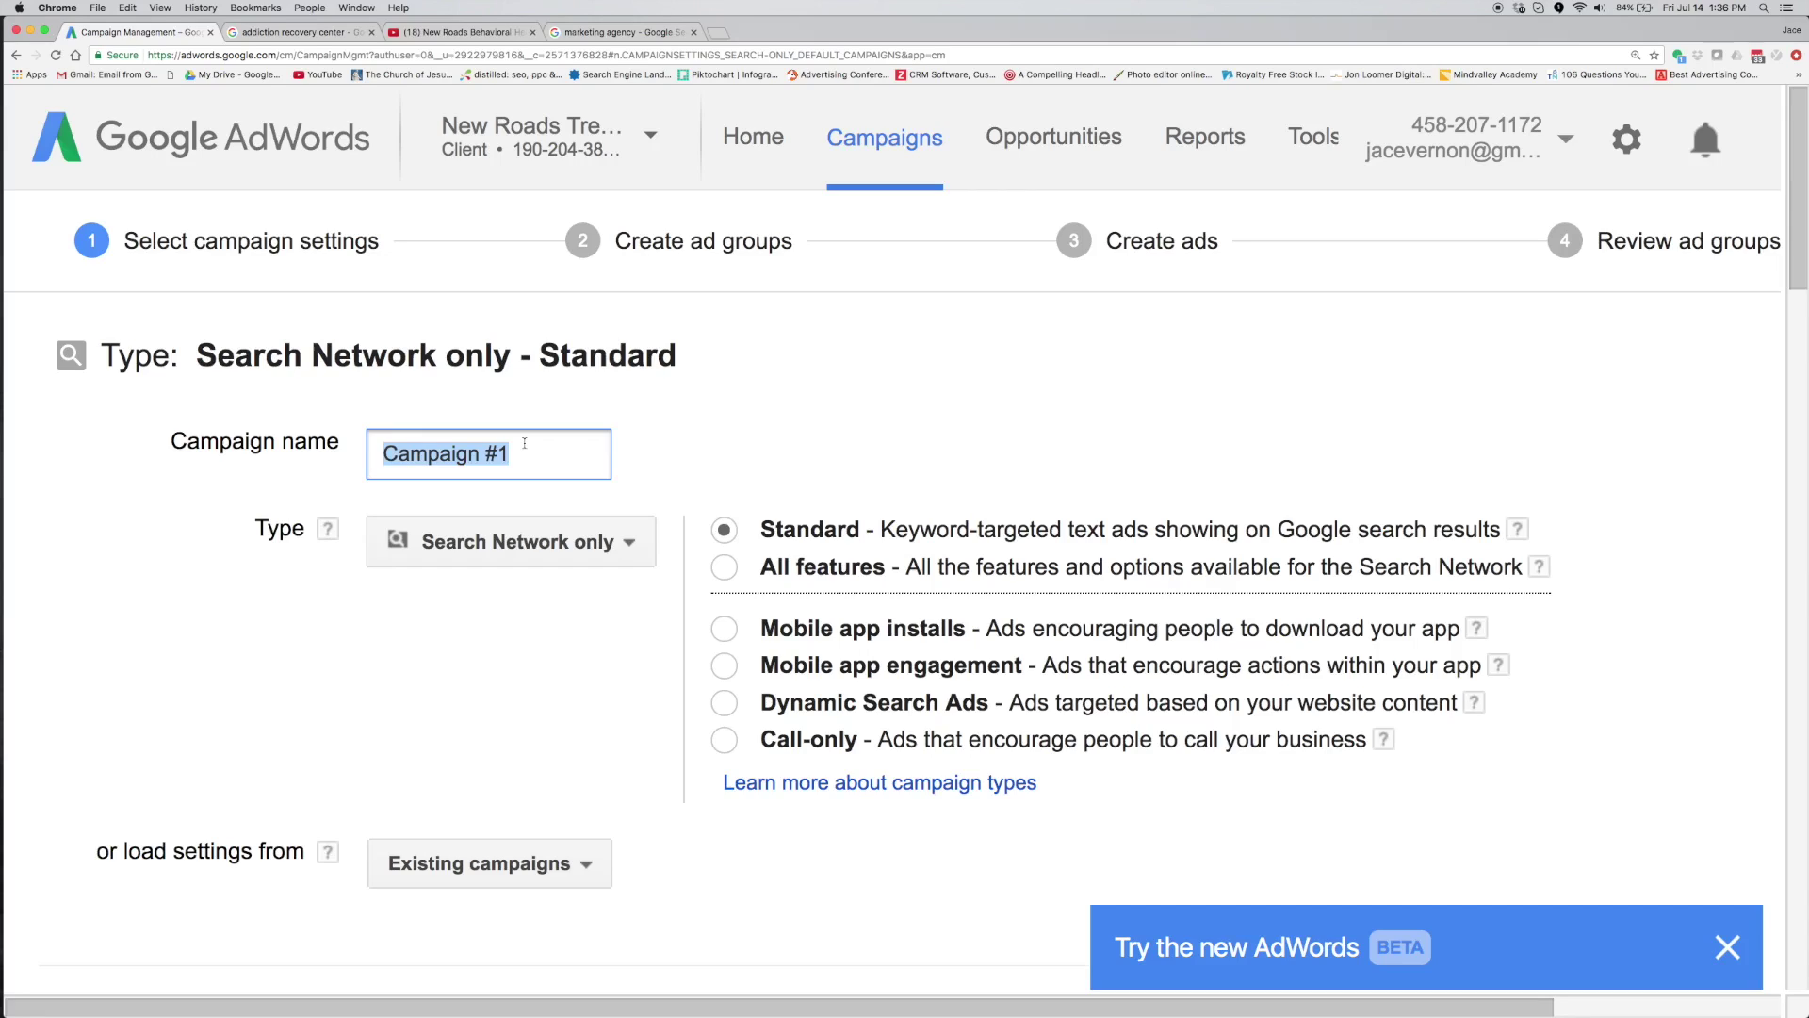
{"action": "type", "text": "RLSA"}
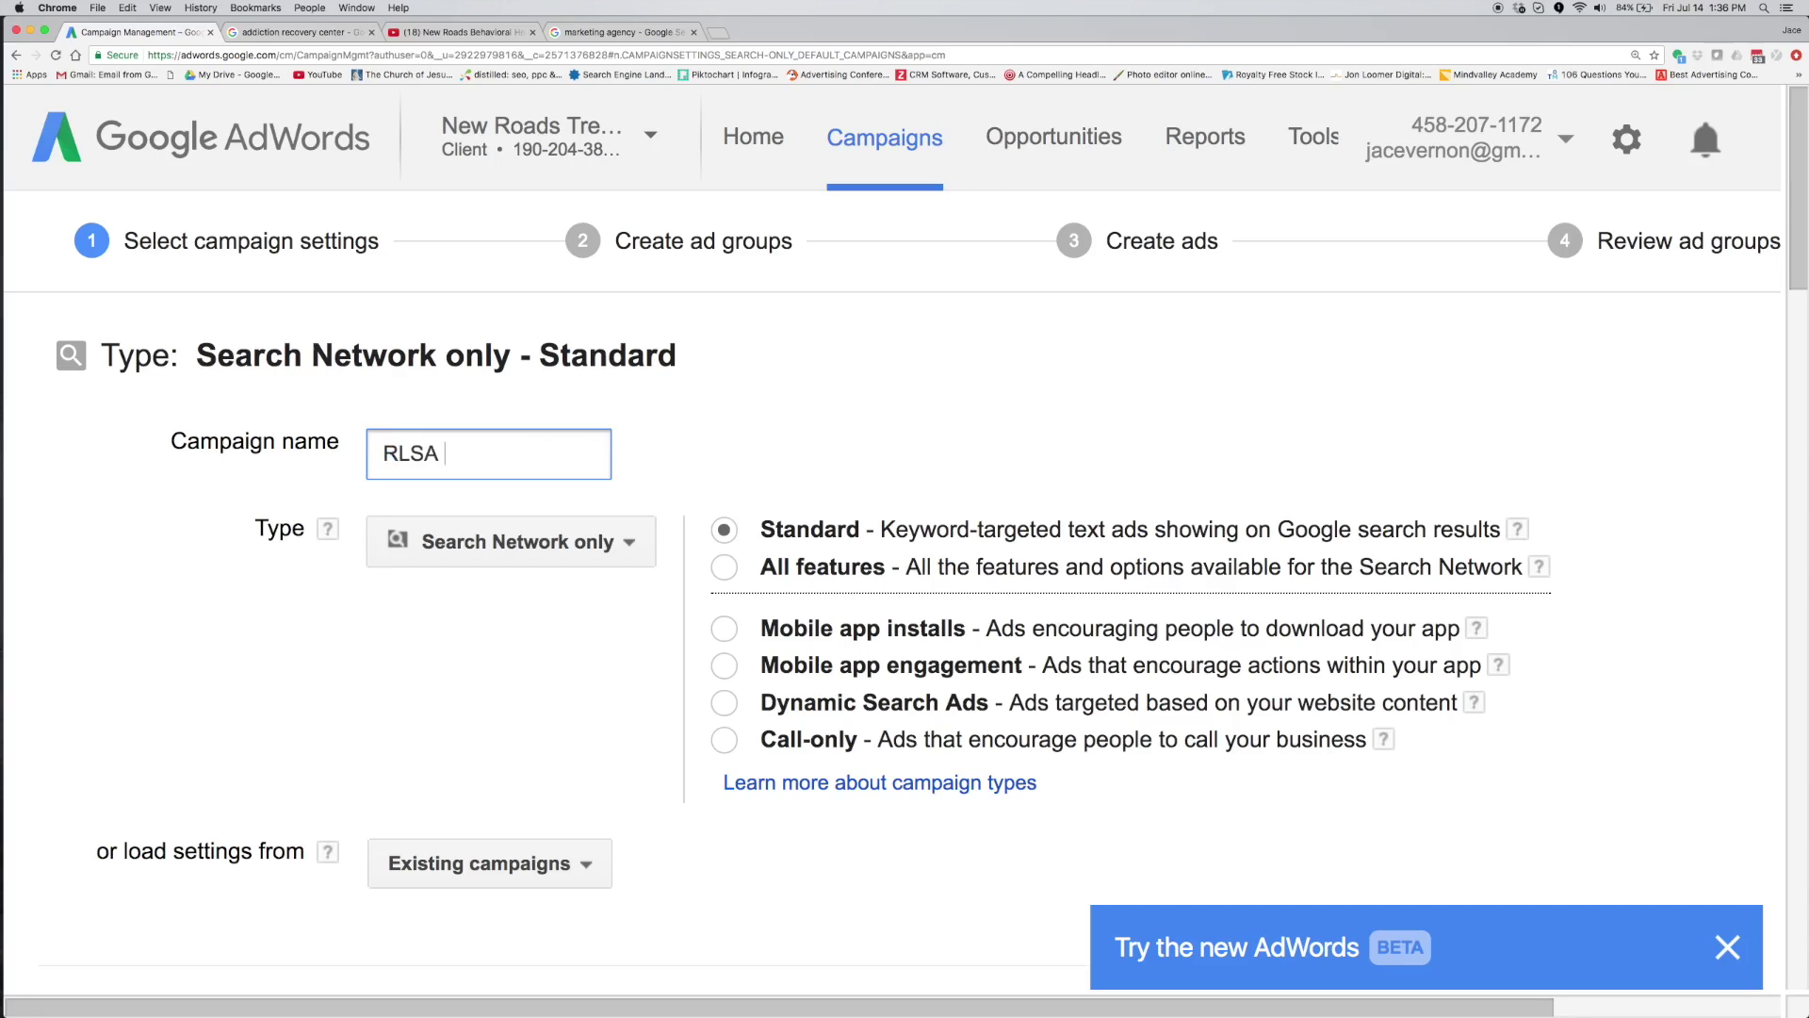
{"action": "type", "text": " For YouTub"}
{"action": "type", "text": "e Viewers"}
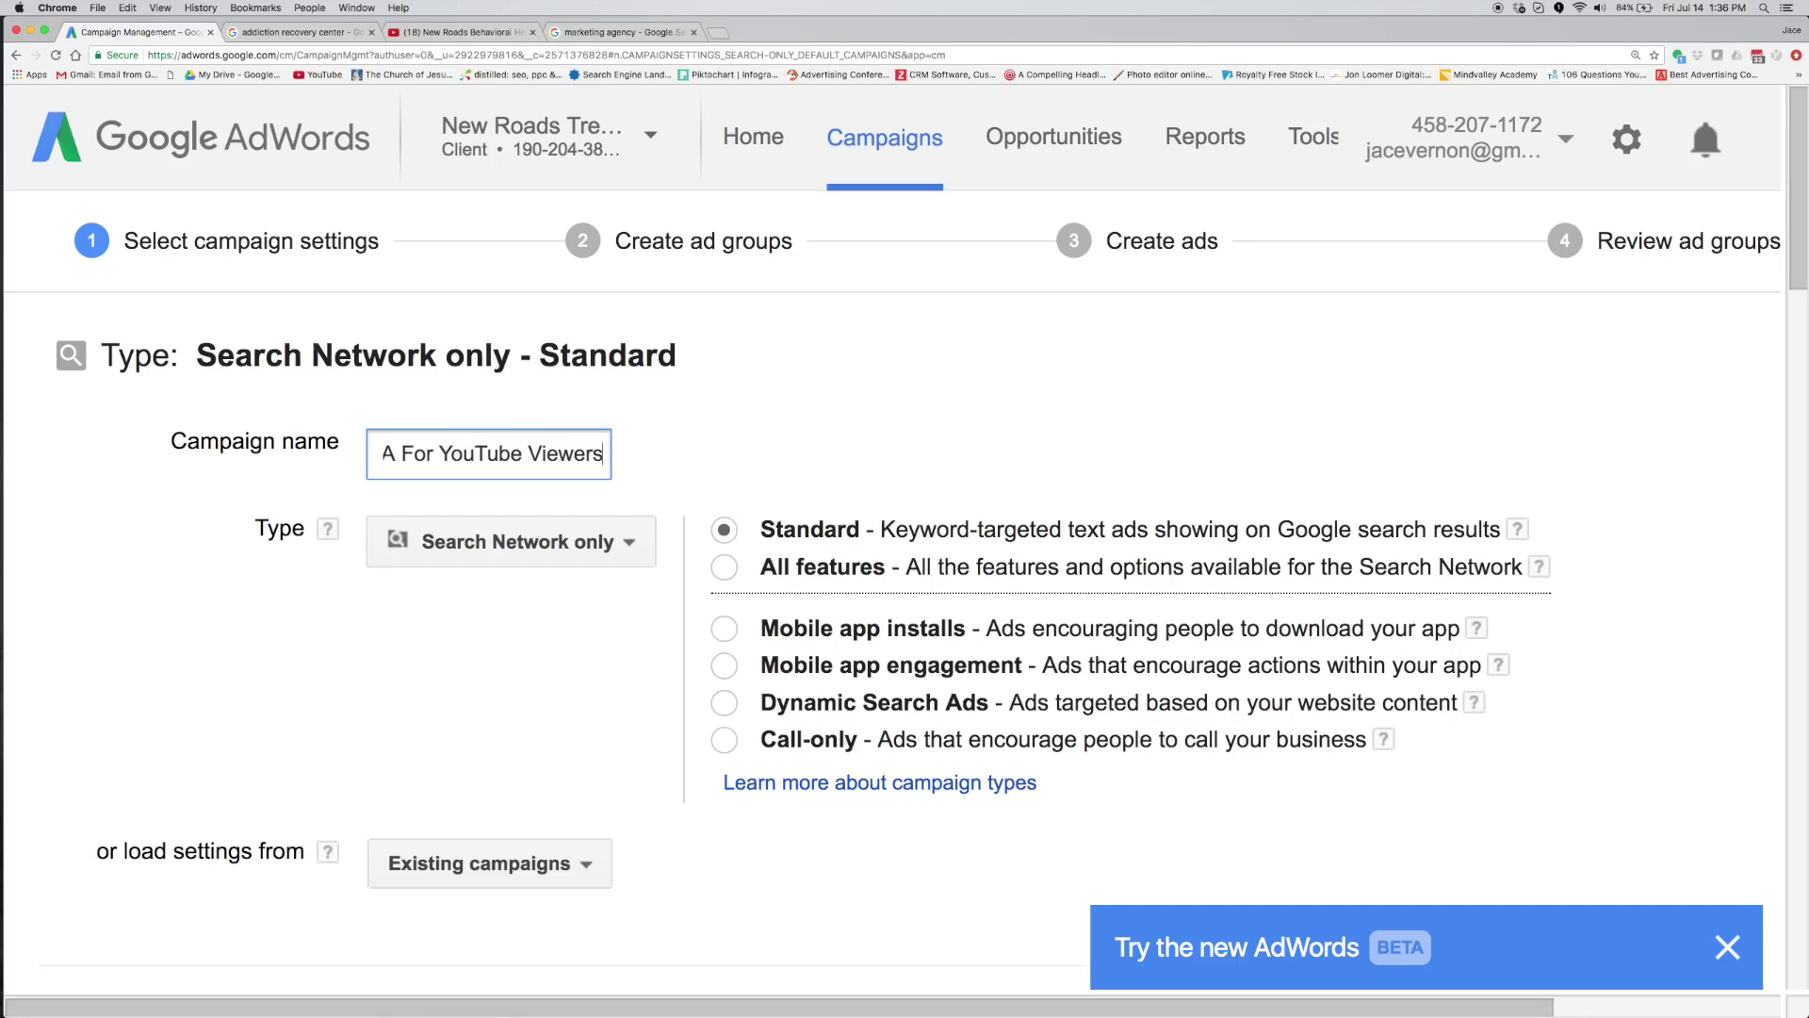
{"action": "left_click", "coordinate": [576, 546]}
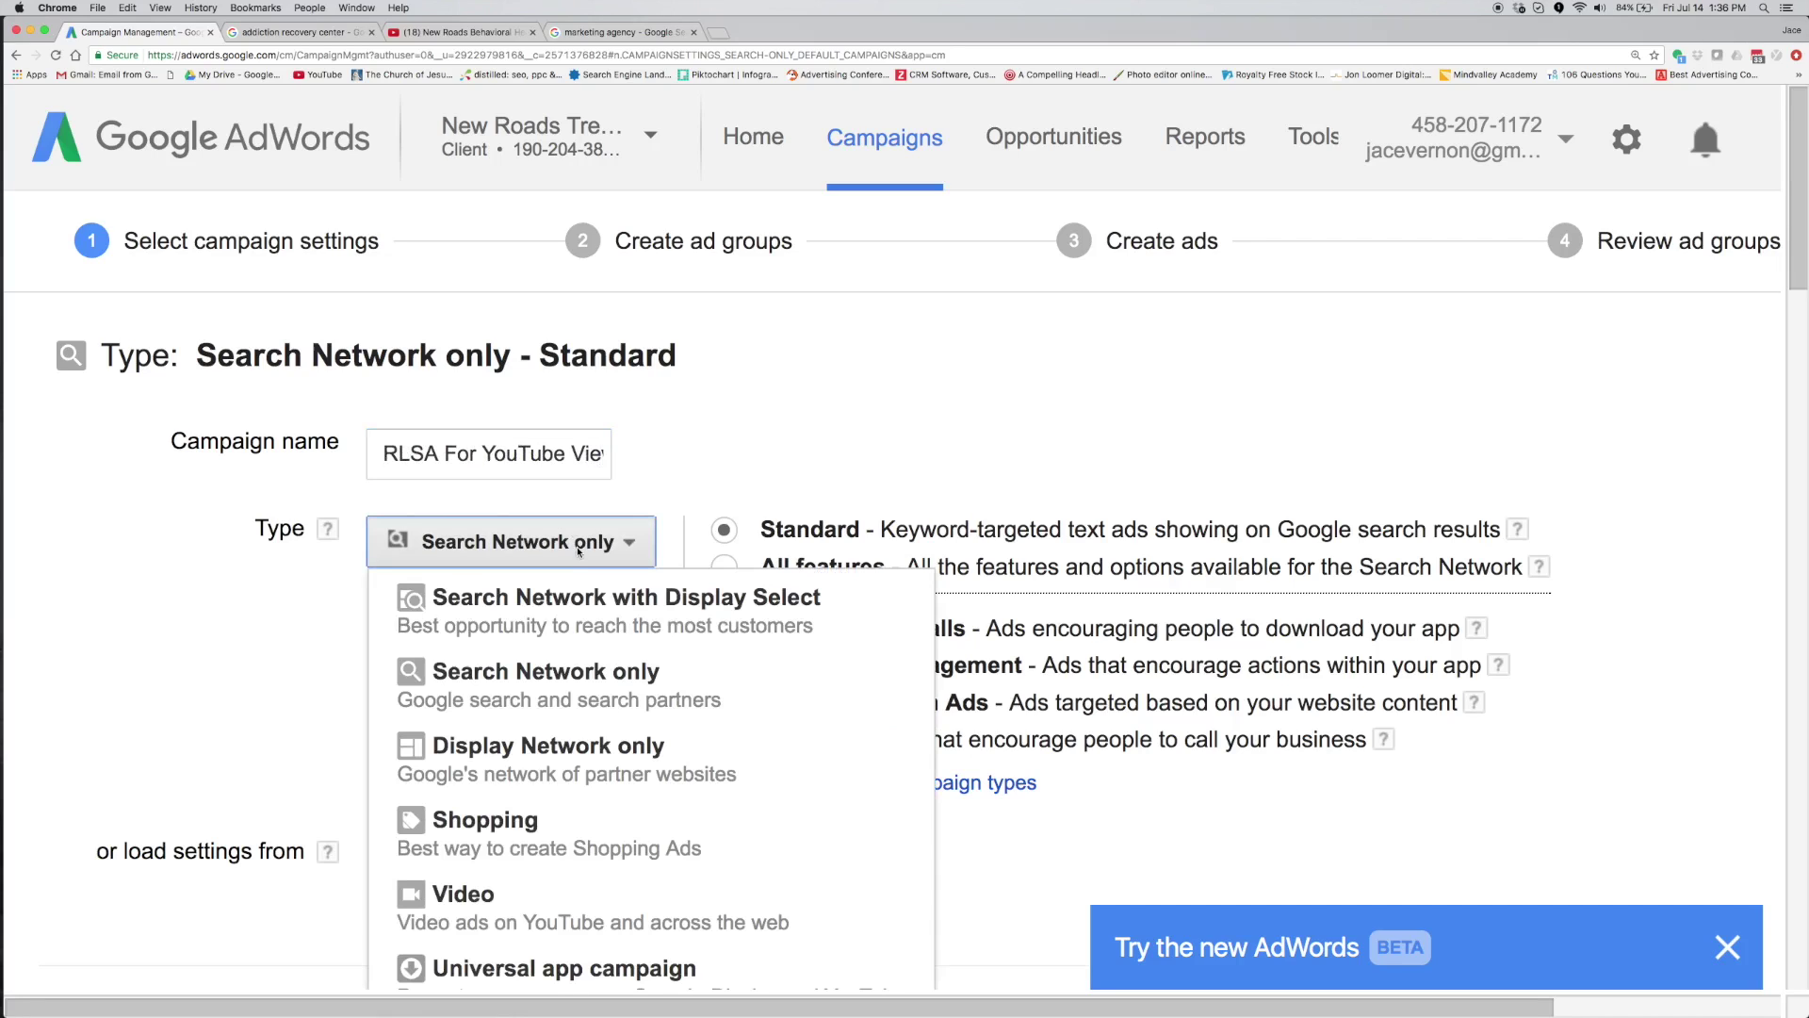
{"action": "left_click", "coordinate": [576, 546]}
{"action": "left_click", "coordinate": [573, 863]}
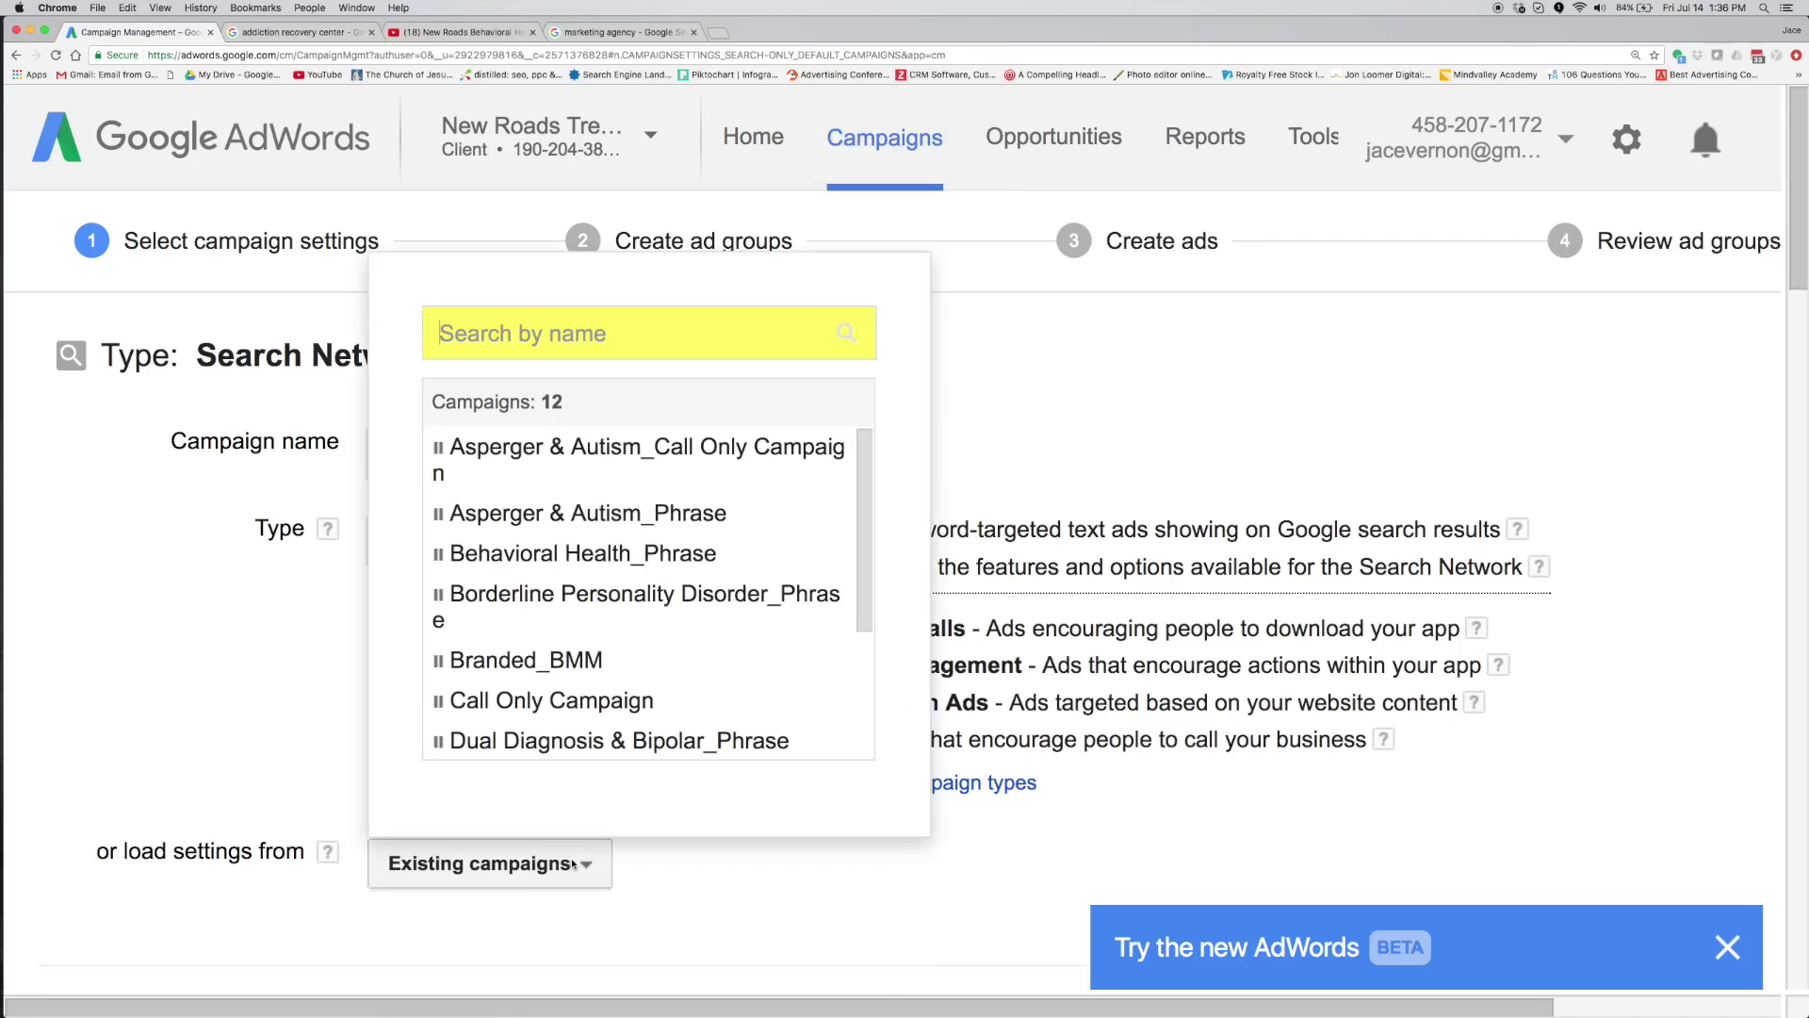
{"action": "left_click", "coordinate": [572, 865]}
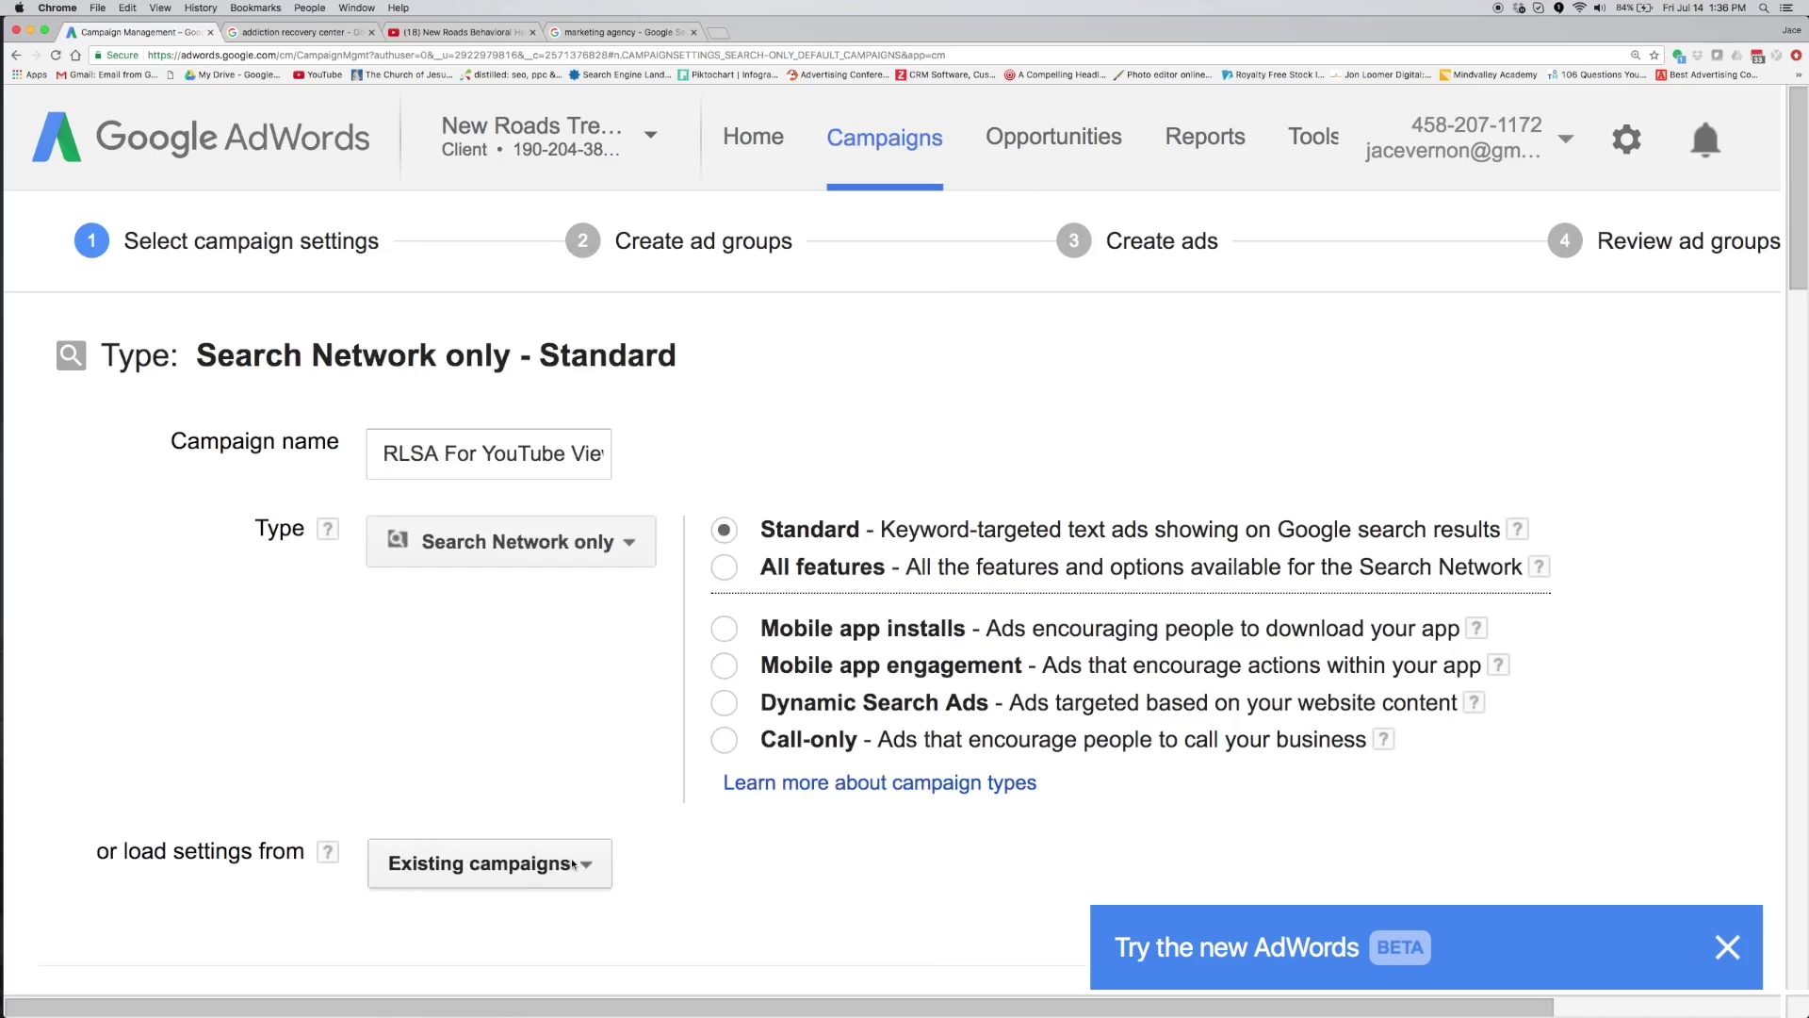
{"action": "left_click", "coordinate": [202, 673]}
{"action": "scroll", "coordinate": [202, 673], "scroll_direction": "down", "scroll_amount": 3}
{"action": "scroll", "coordinate": [203, 673], "scroll_direction": "down", "scroll_amount": 2}
{"action": "scroll", "coordinate": [602, 552], "scroll_direction": "up", "scroll_amount": 3}
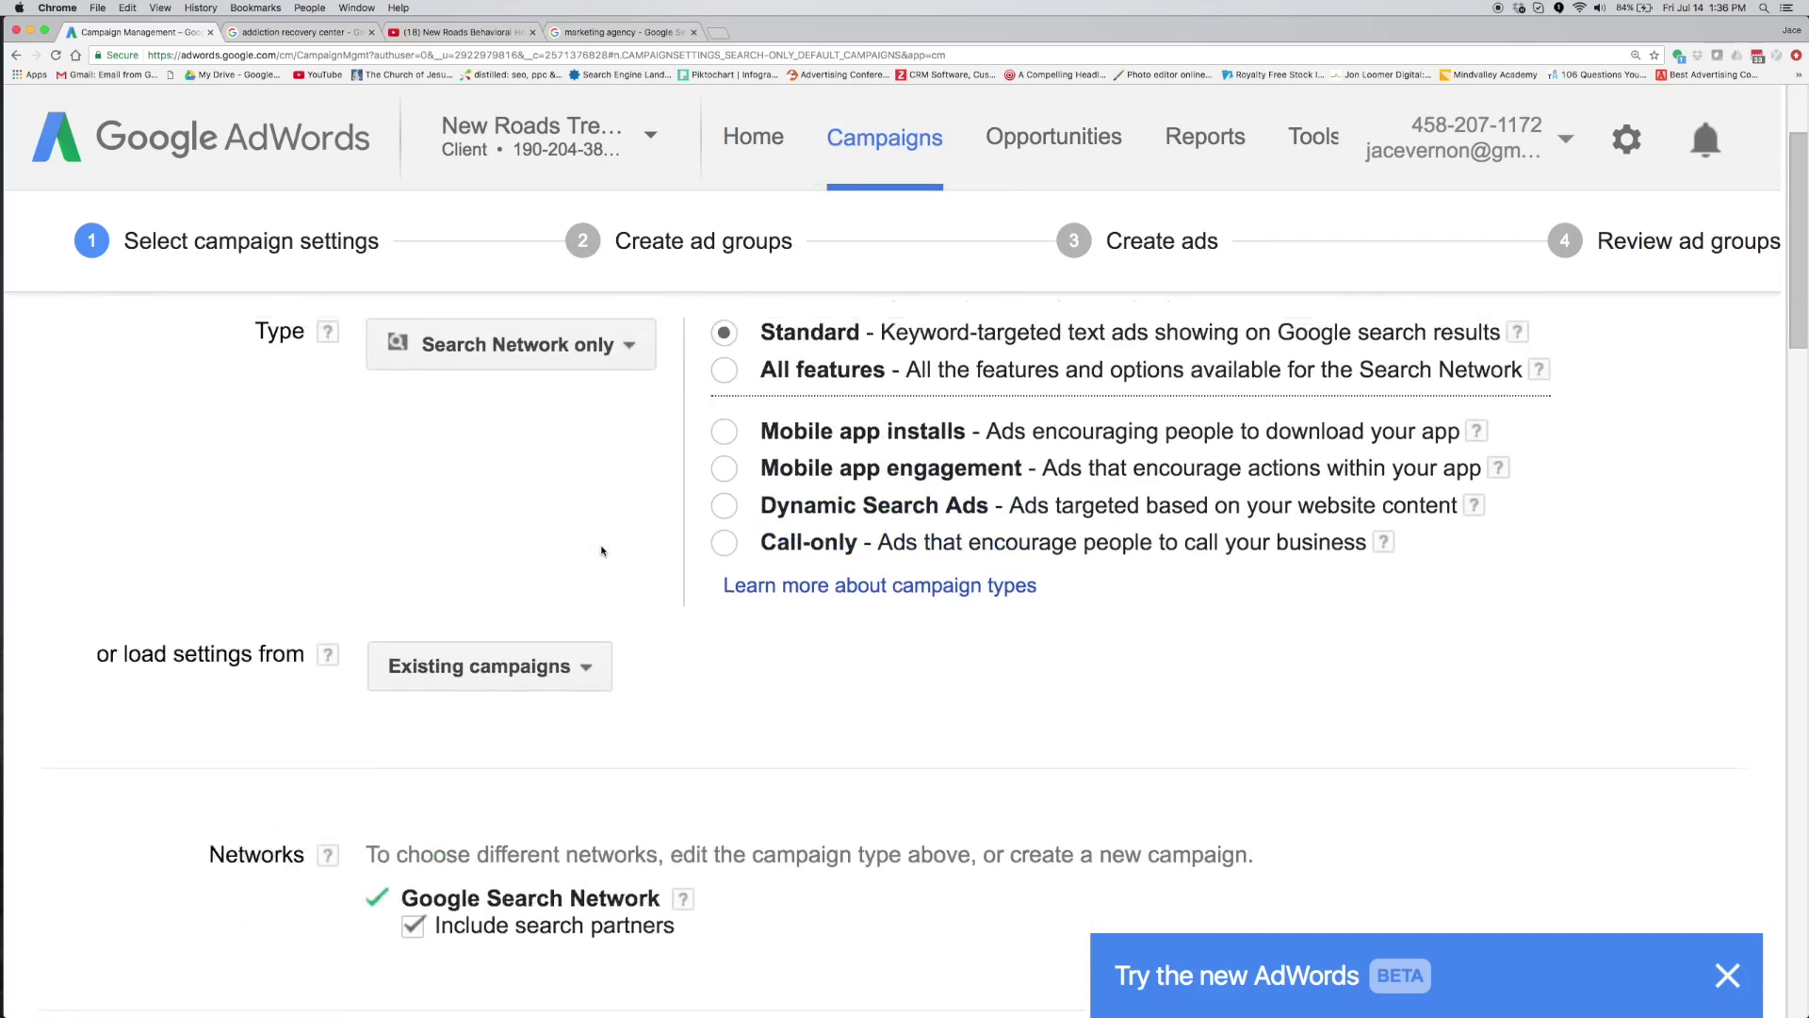
{"action": "scroll", "coordinate": [601, 551], "scroll_direction": "up", "scroll_amount": 2}
Switch to all Search Network features, exclude search partners, and choose custom target locations.
{"action": "left_click", "coordinate": [723, 469]}
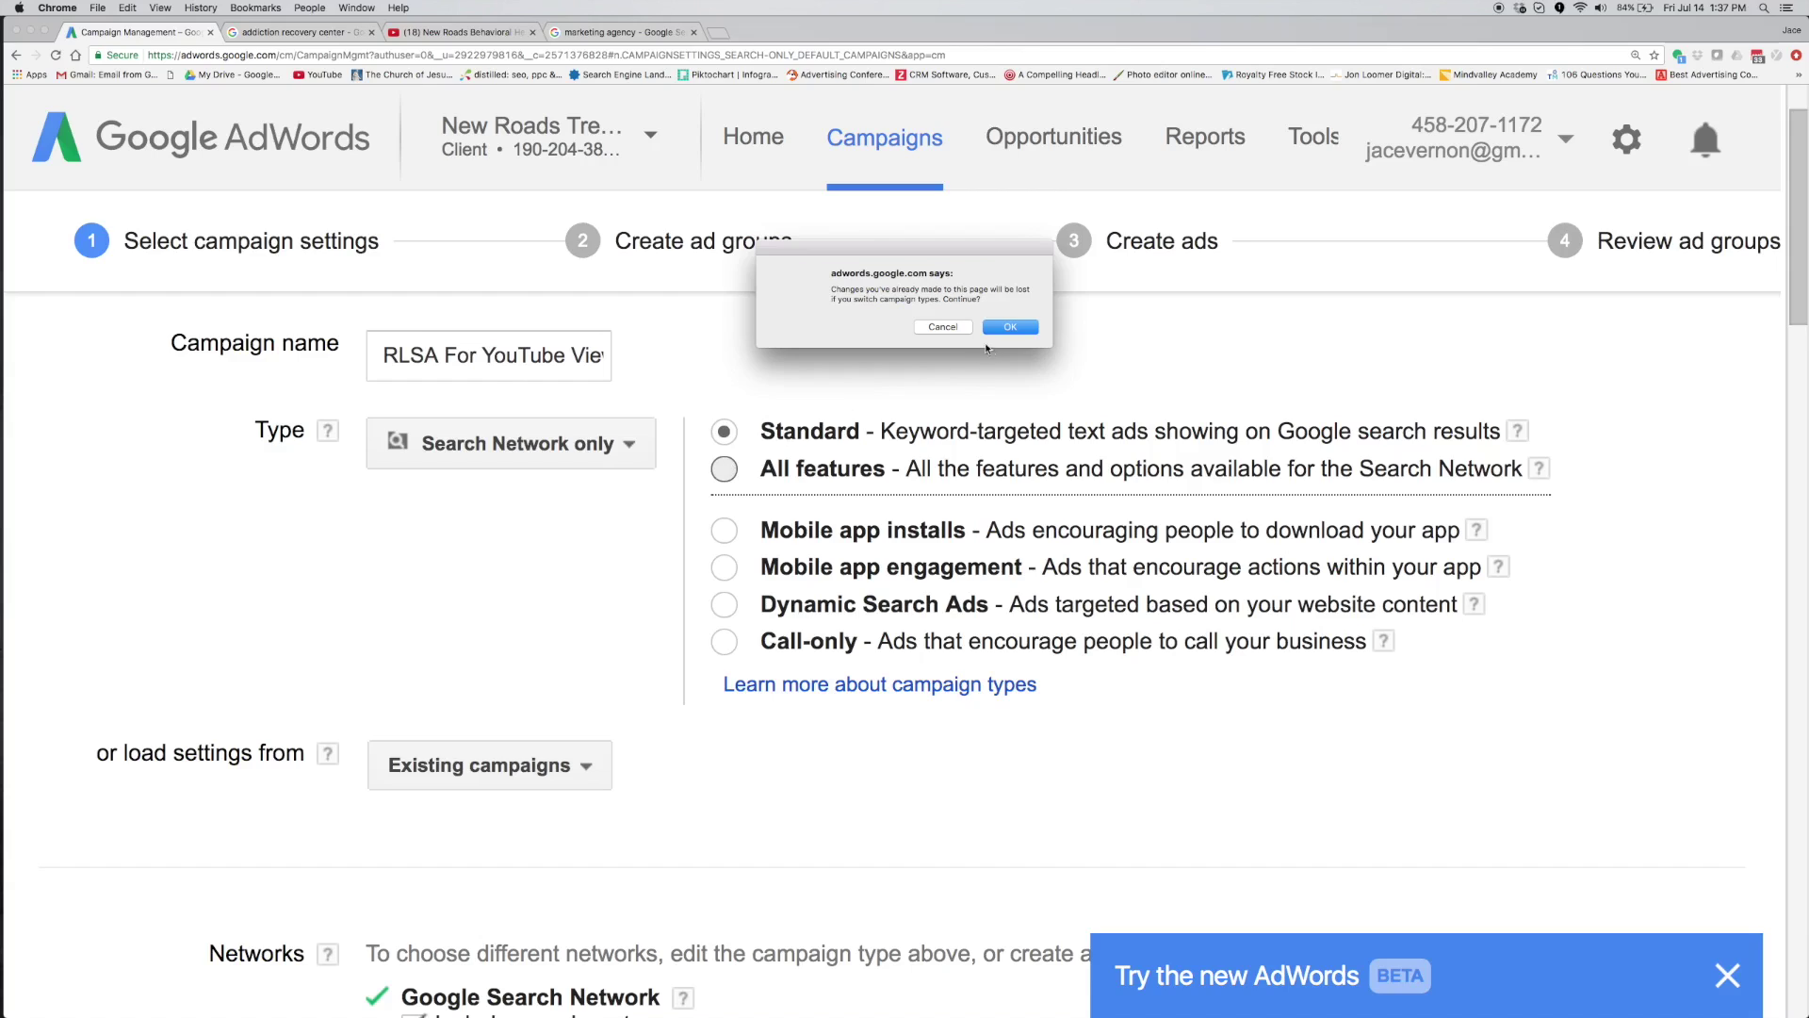
{"action": "left_click", "coordinate": [1022, 326]}
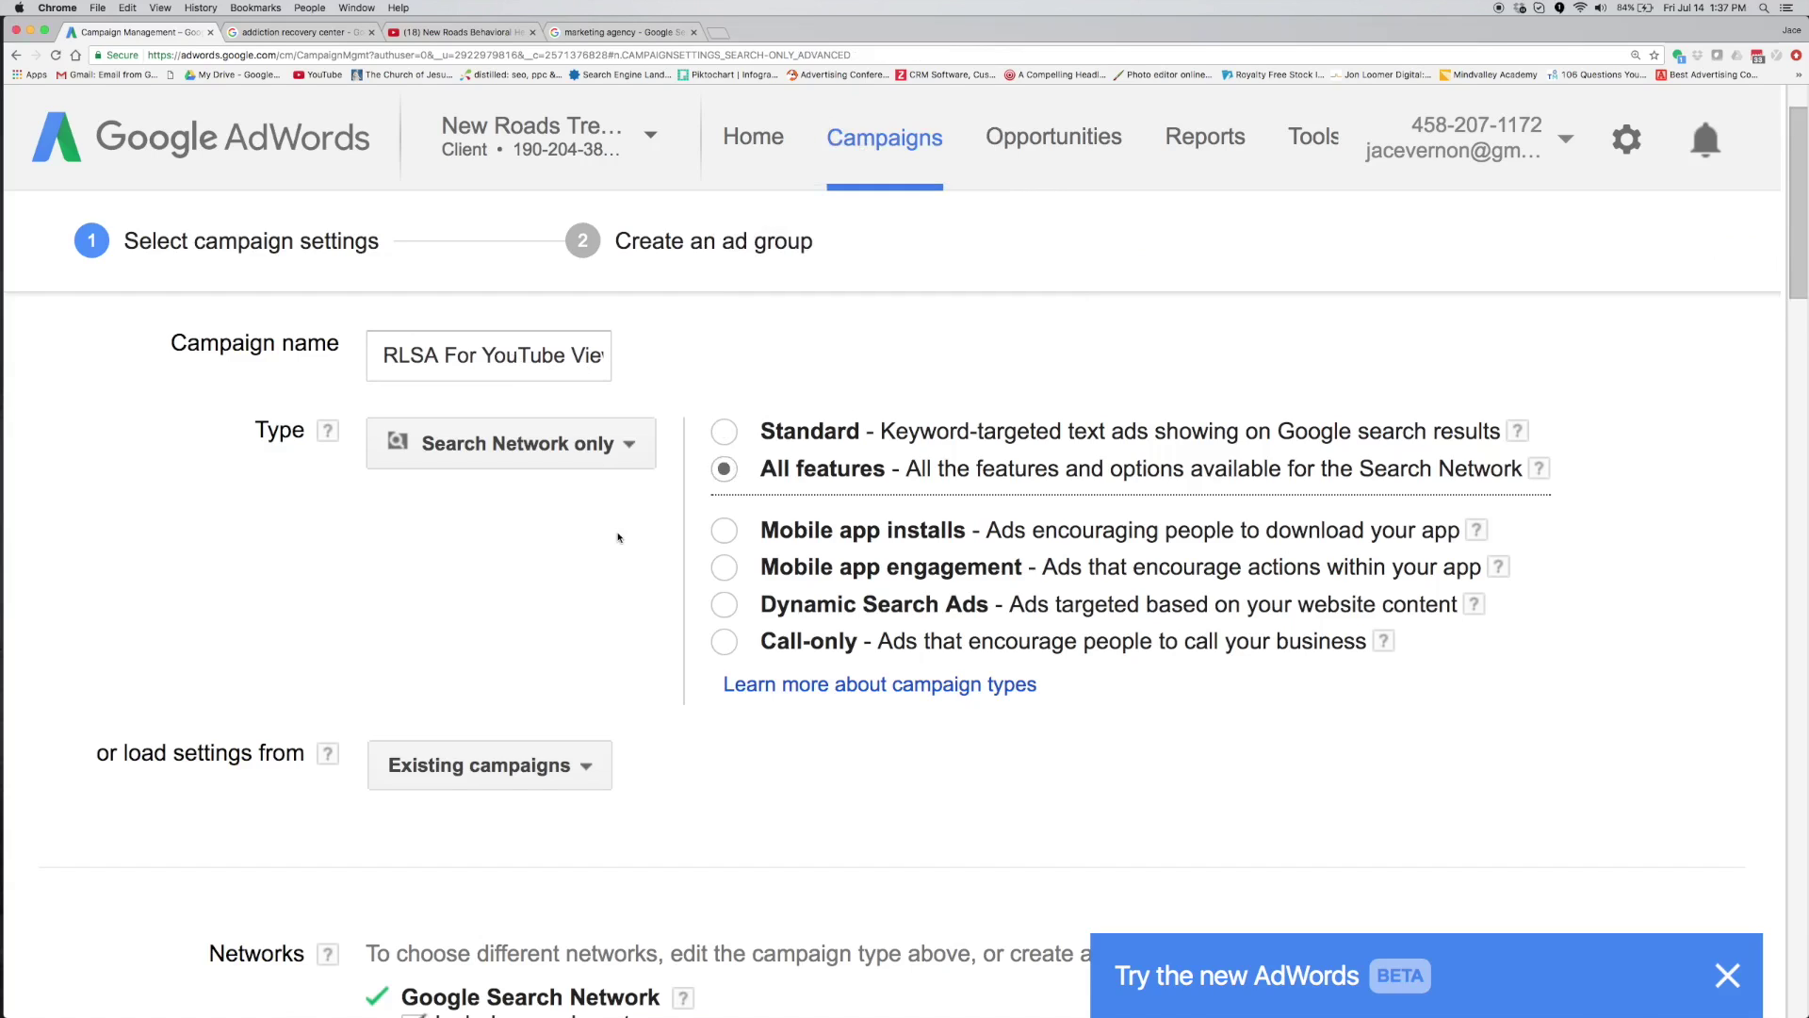
{"action": "scroll", "coordinate": [618, 532], "scroll_direction": "down", "scroll_amount": 1}
{"action": "scroll", "coordinate": [619, 535], "scroll_direction": "down", "scroll_amount": 2}
{"action": "scroll", "coordinate": [617, 537], "scroll_direction": "down", "scroll_amount": 2}
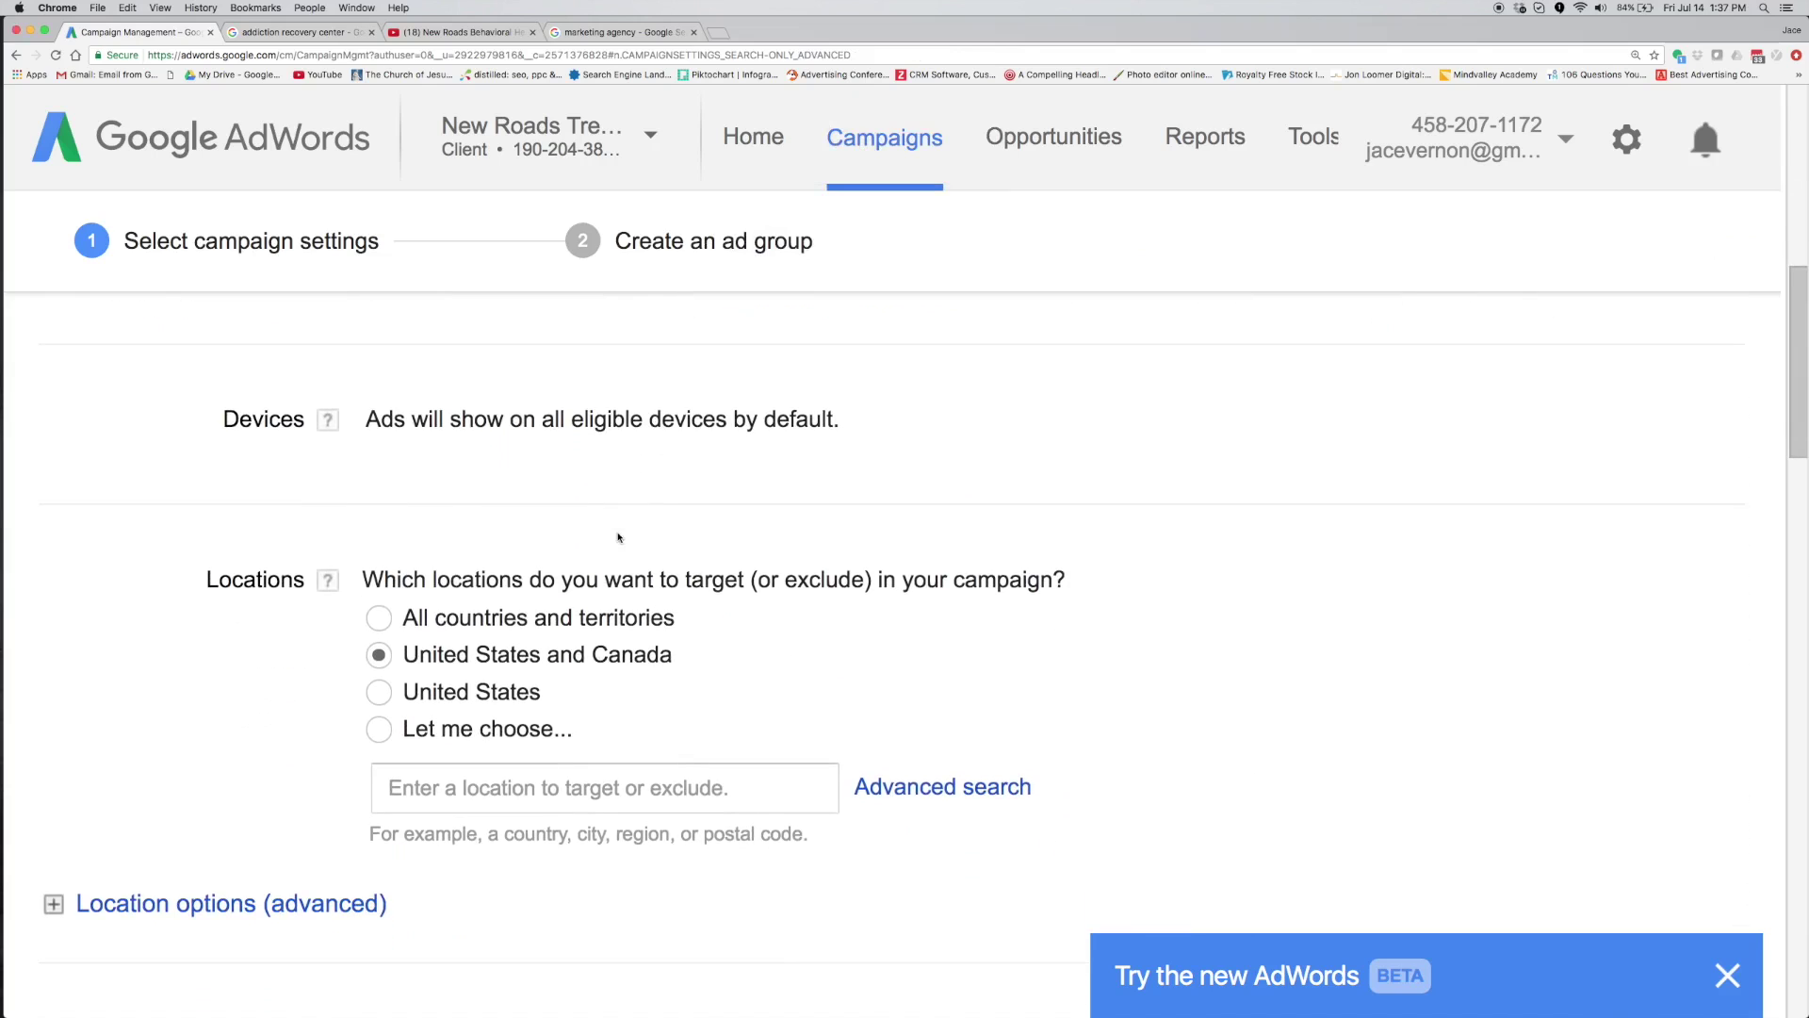
{"action": "scroll", "coordinate": [617, 538], "scroll_direction": "up", "scroll_amount": 2}
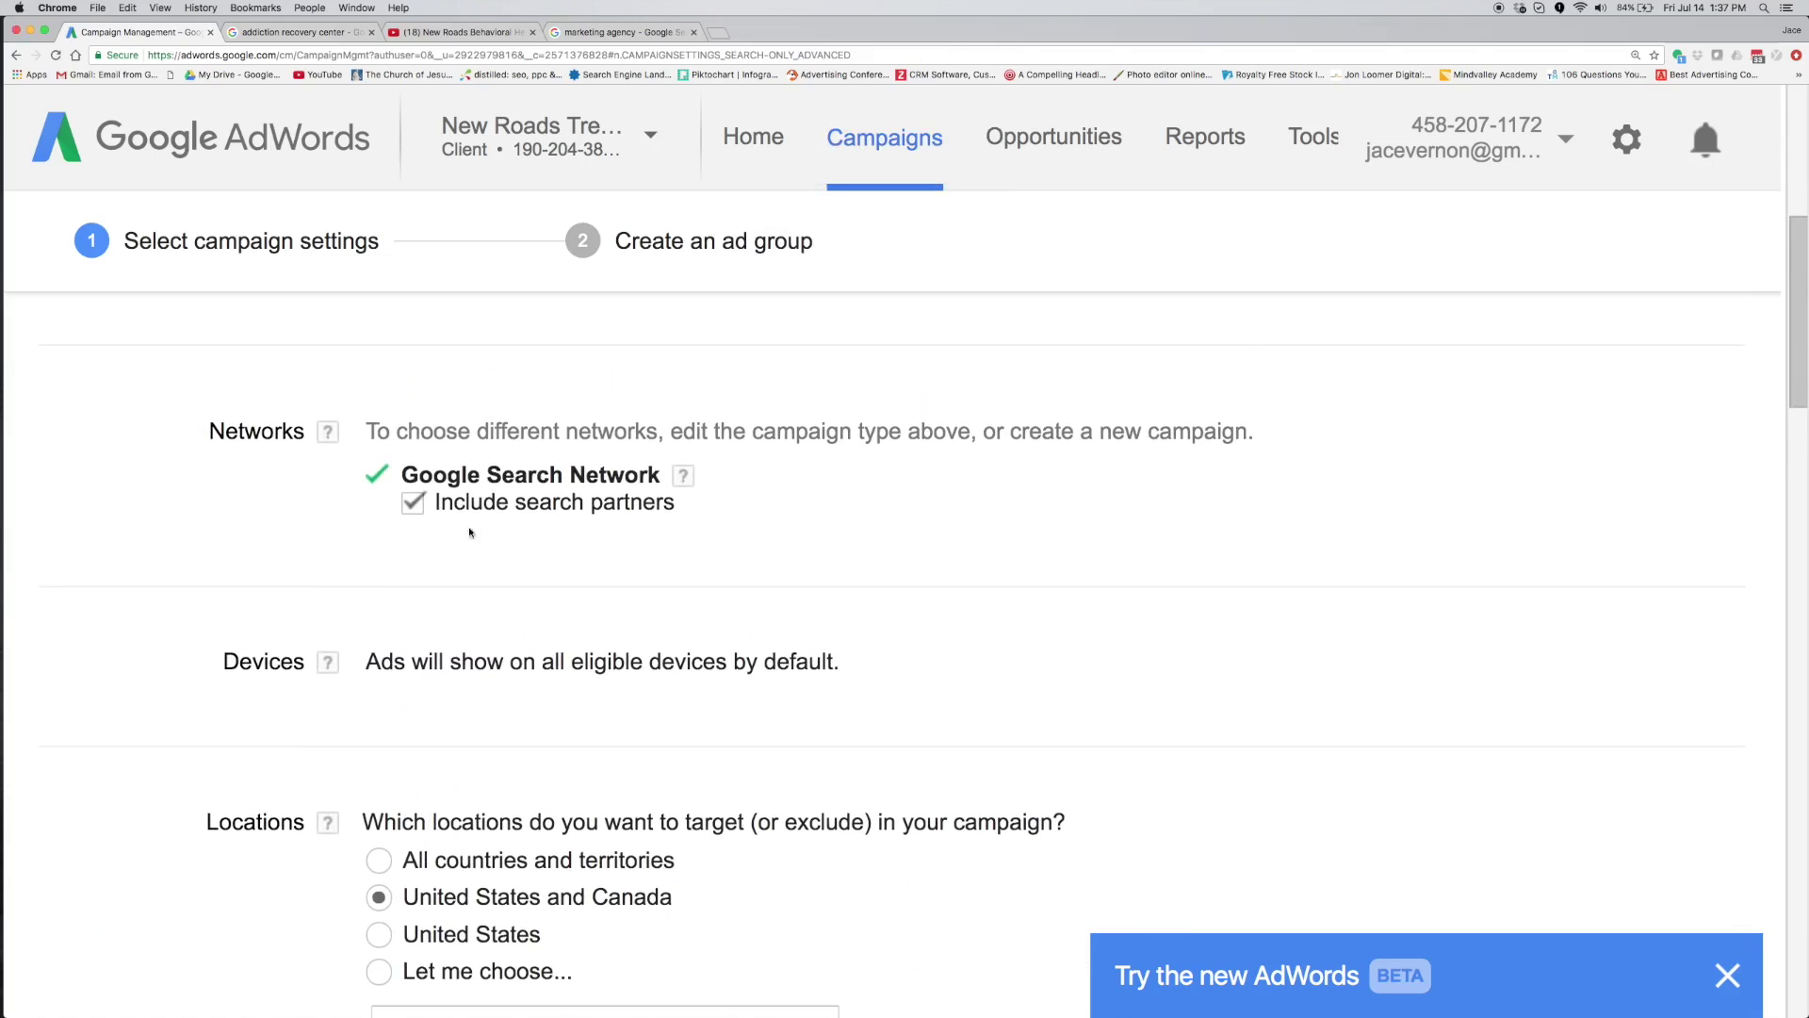
{"action": "left_click", "coordinate": [412, 503]}
{"action": "scroll", "coordinate": [553, 606], "scroll_direction": "down", "scroll_amount": 2}
{"action": "scroll", "coordinate": [554, 606], "scroll_direction": "down", "scroll_amount": 2}
{"action": "scroll", "coordinate": [557, 605], "scroll_direction": "down", "scroll_amount": 2}
{"action": "scroll", "coordinate": [555, 605], "scroll_direction": "down", "scroll_amount": 2}
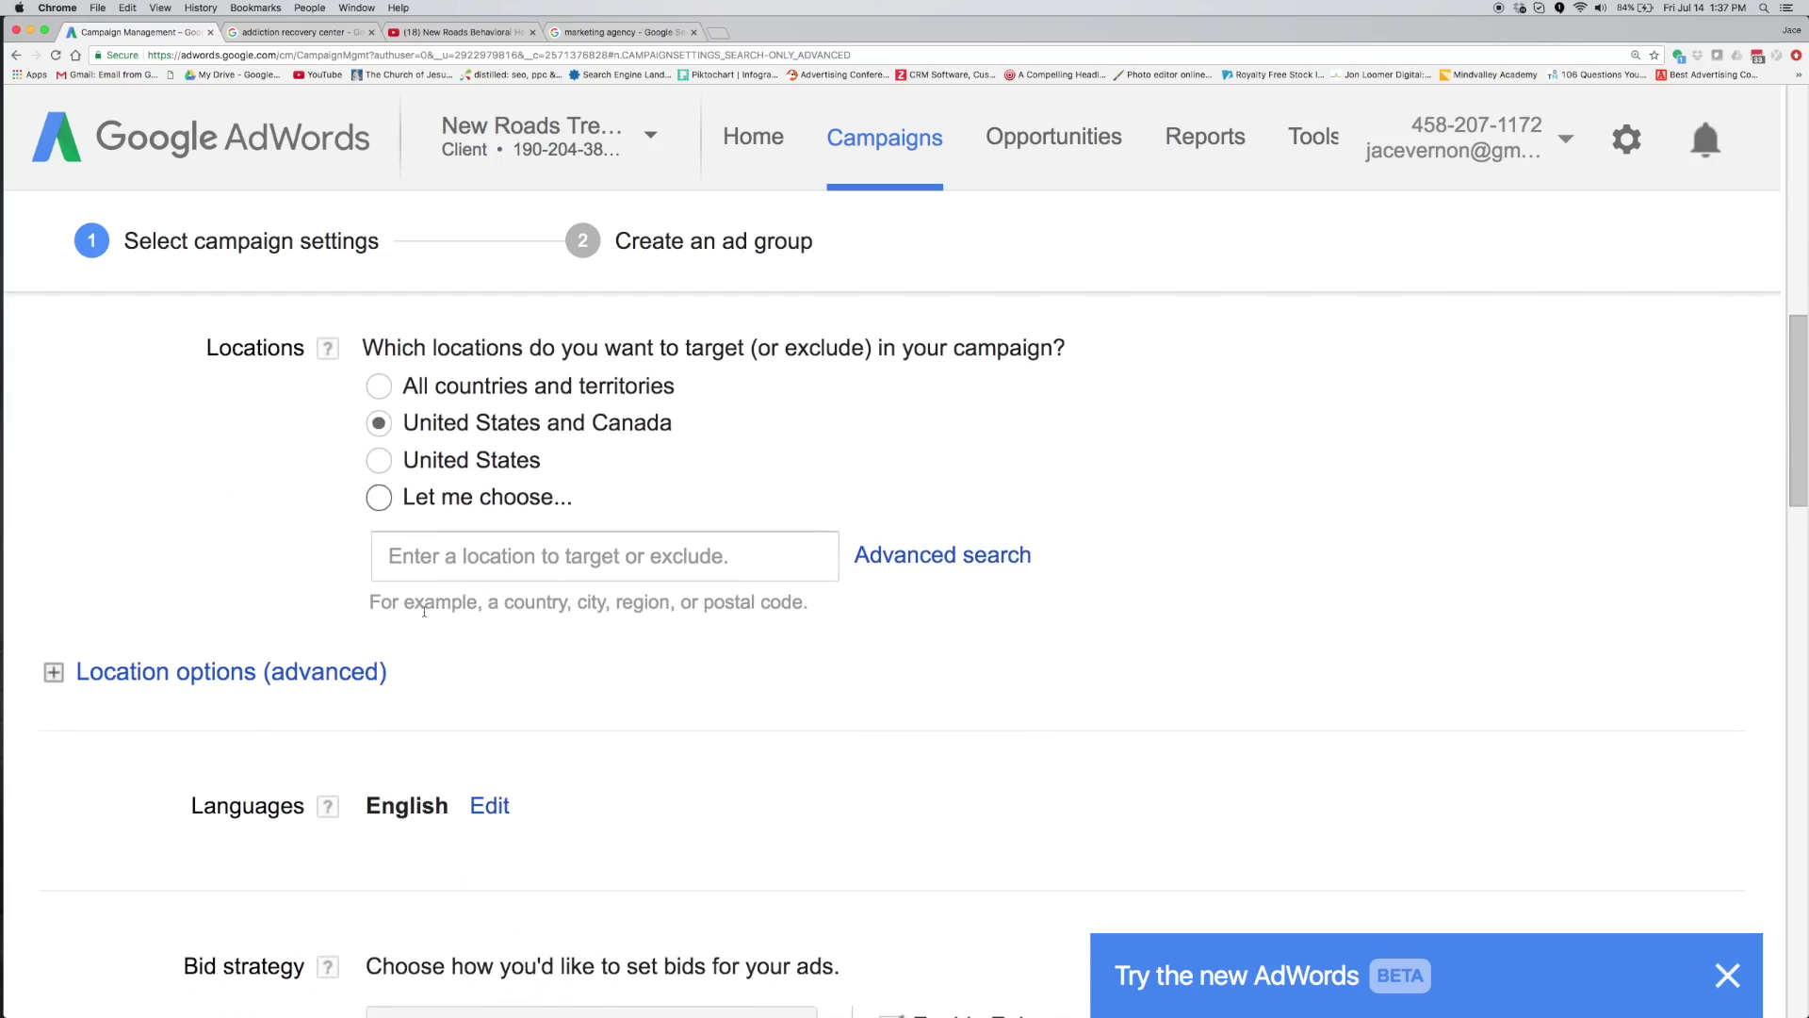
{"action": "left_click", "coordinate": [381, 465]}
{"action": "left_click", "coordinate": [457, 562]}
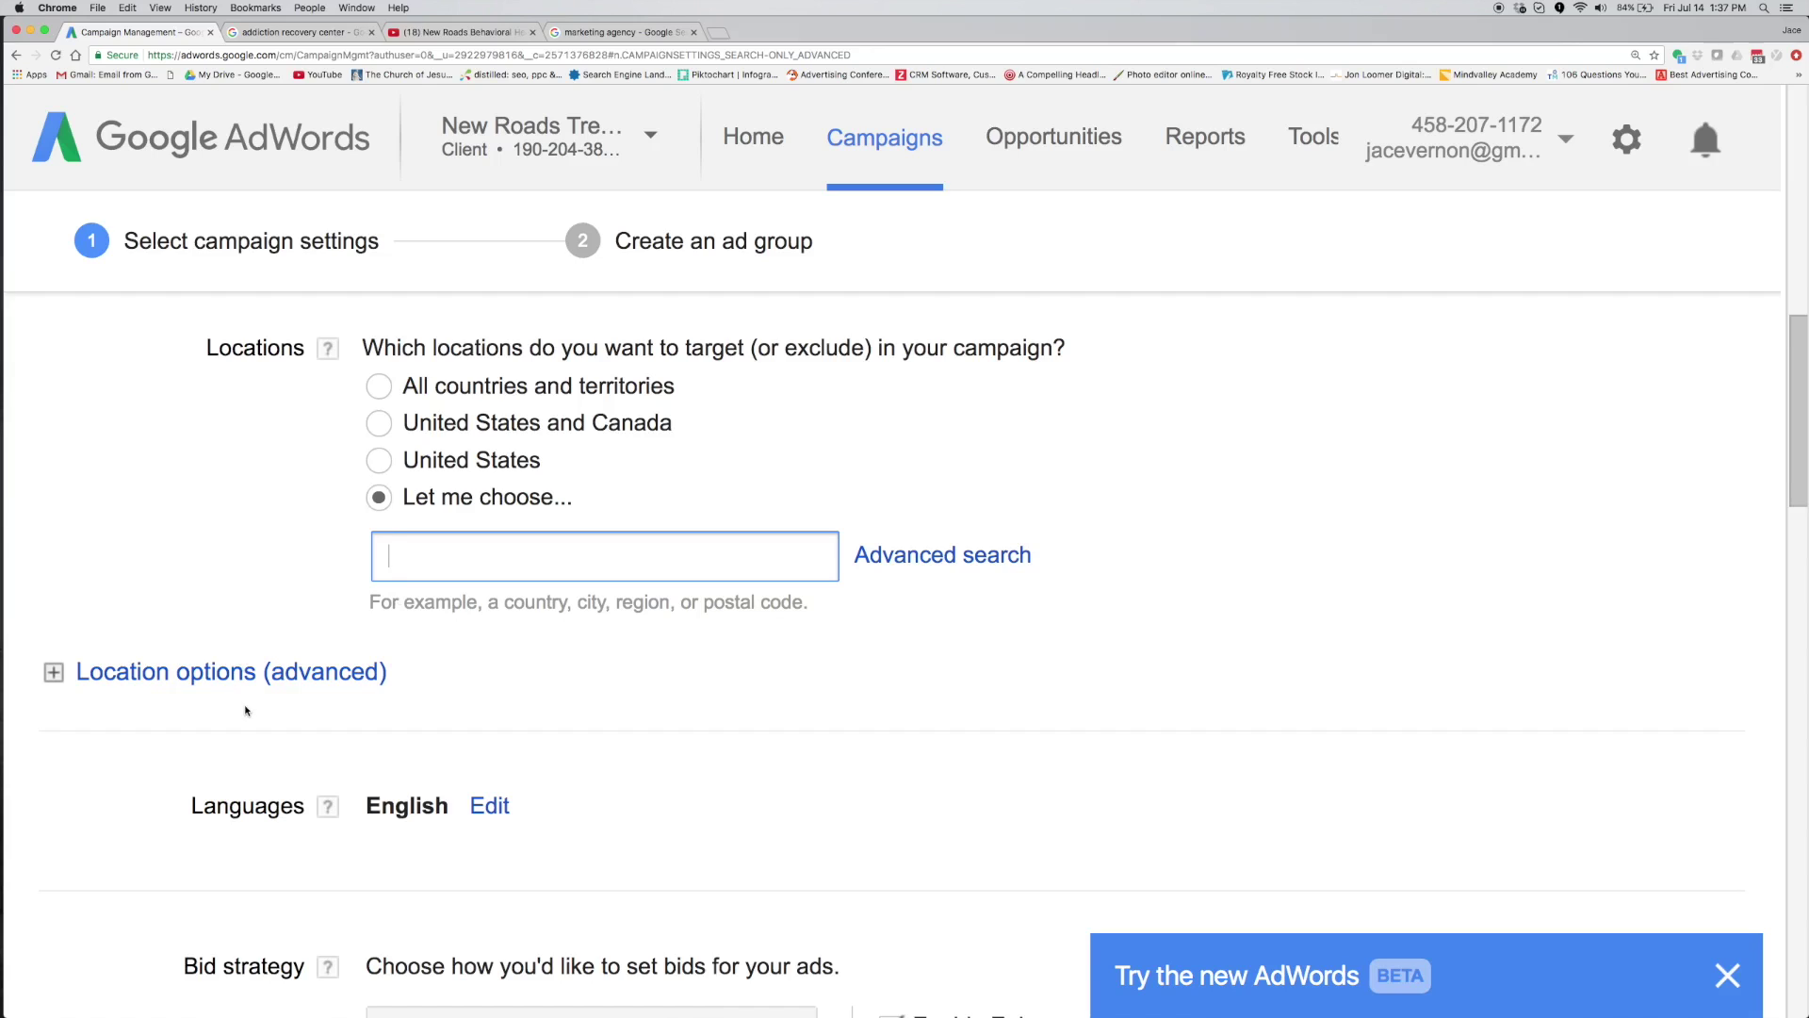
{"action": "scroll", "coordinate": [246, 708], "scroll_direction": "down", "scroll_amount": 5}
{"action": "scroll", "coordinate": [246, 707], "scroll_direction": "down", "scroll_amount": 3}
Enter a $10 default bid and $20 daily budget, and select Accelerated delivery.
{"action": "left_click", "coordinate": [421, 704]}
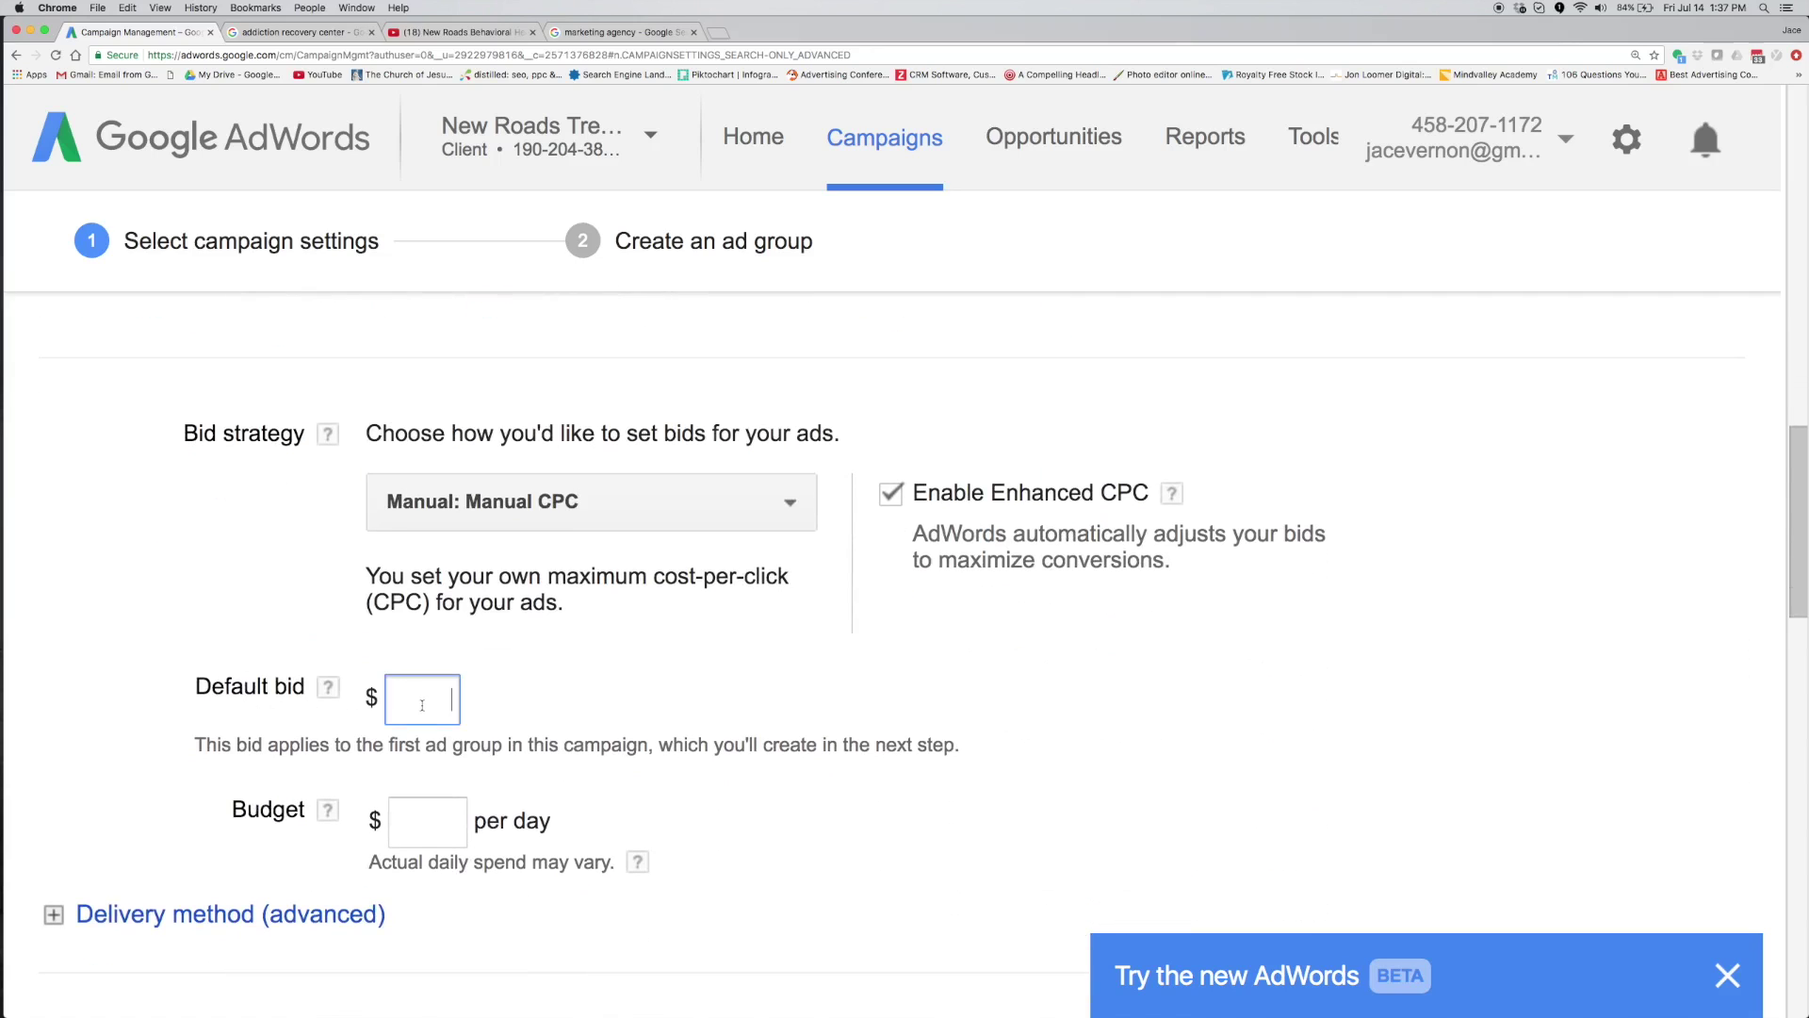
{"action": "type", "text": "10"}
{"action": "left_click", "coordinate": [428, 813]}
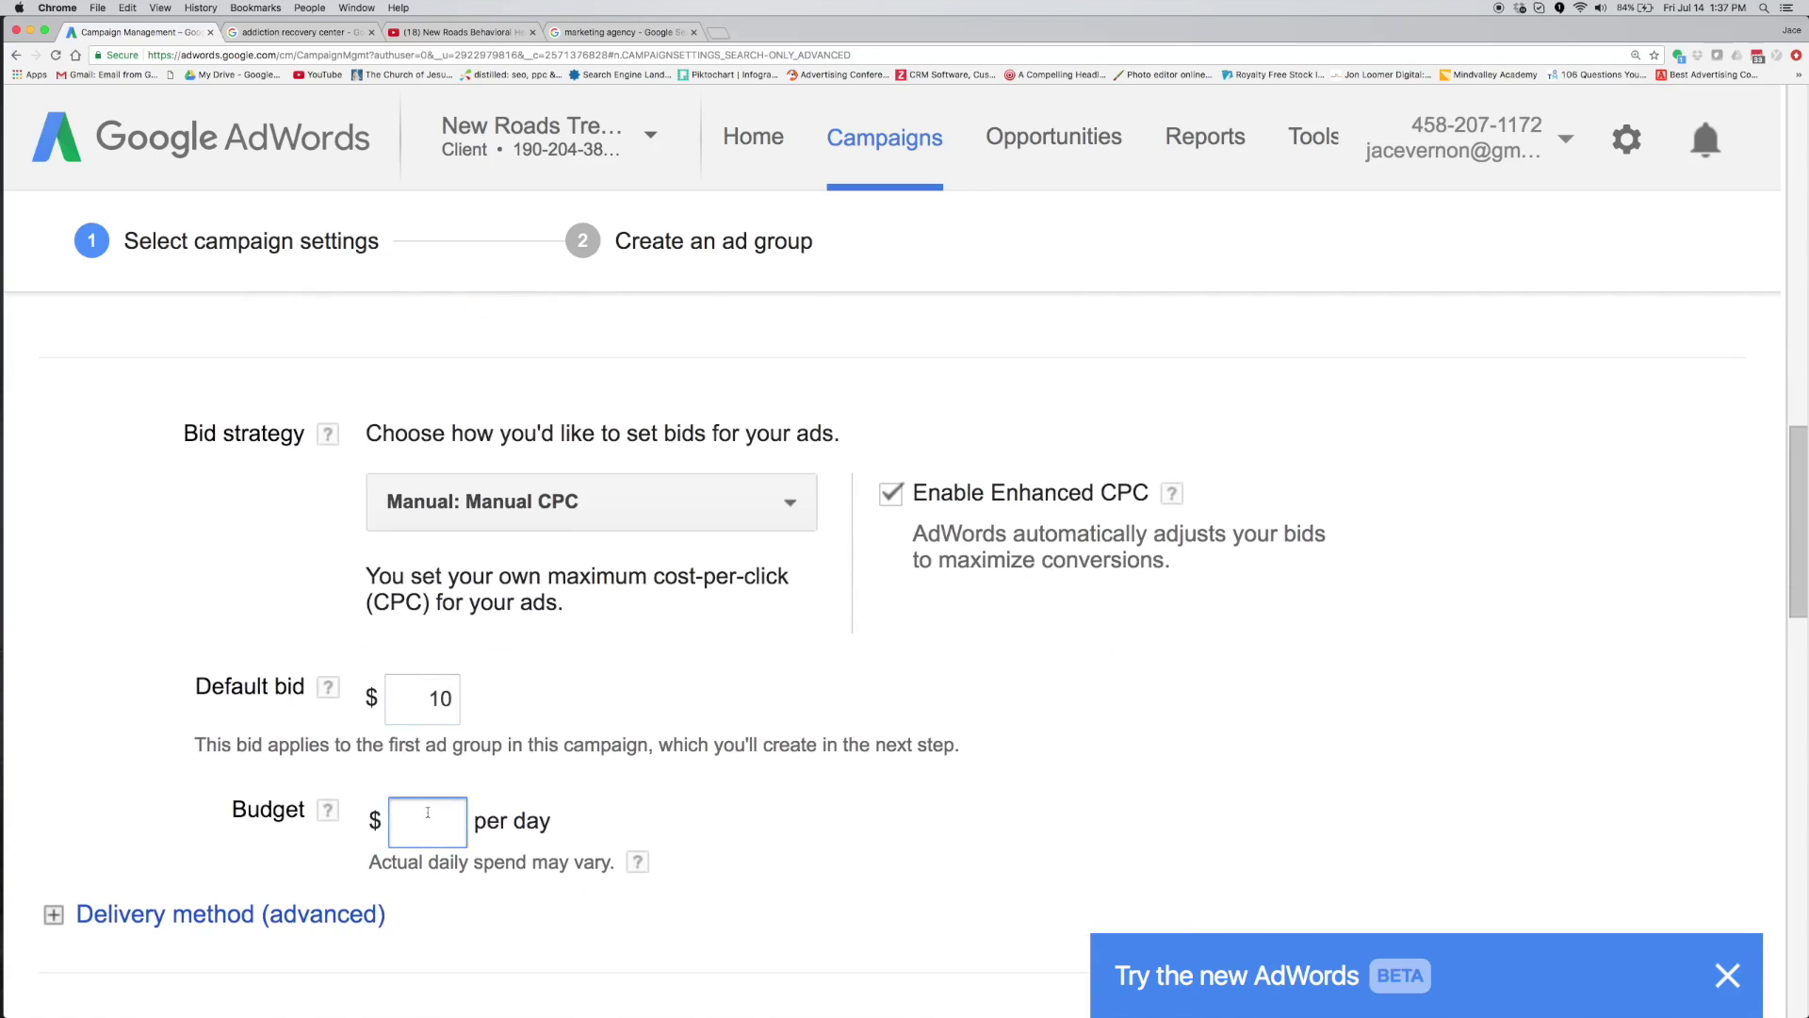
{"action": "type", "text": "20"}
{"action": "scroll", "coordinate": [424, 688], "scroll_direction": "down", "scroll_amount": 1}
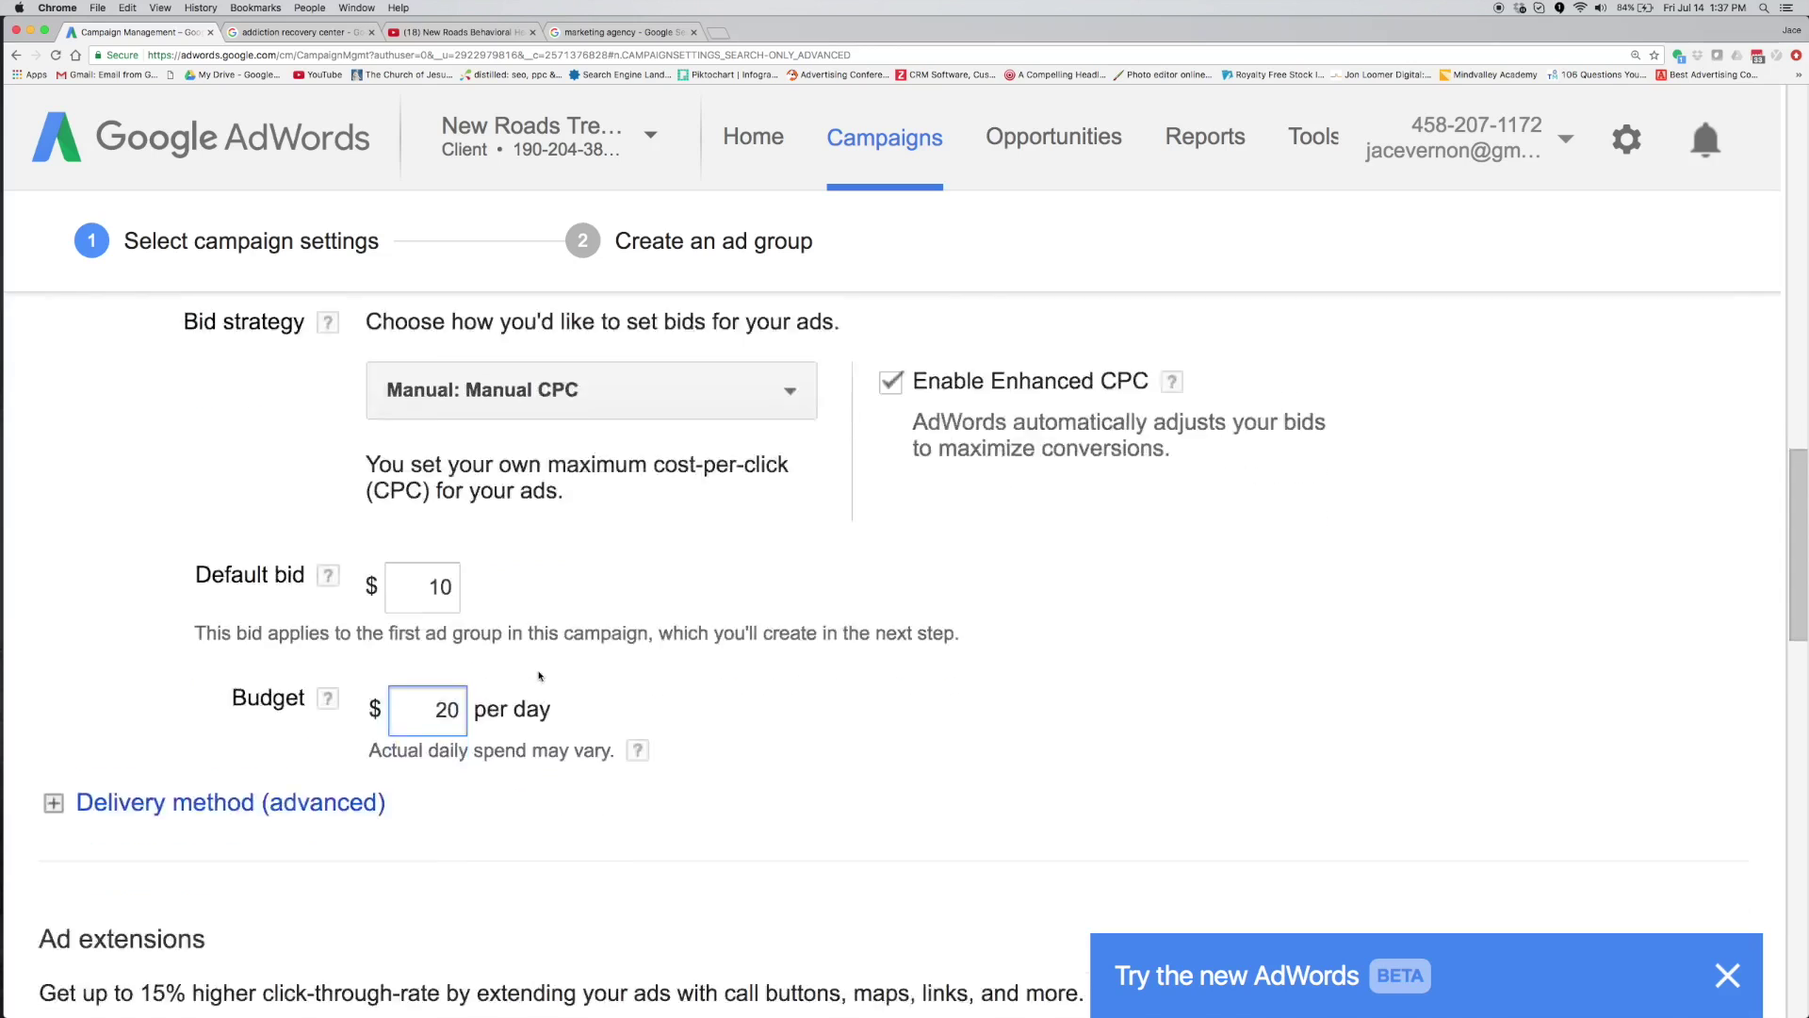
{"action": "scroll", "coordinate": [424, 688], "scroll_direction": "down", "scroll_amount": 2}
{"action": "left_click", "coordinate": [58, 582]}
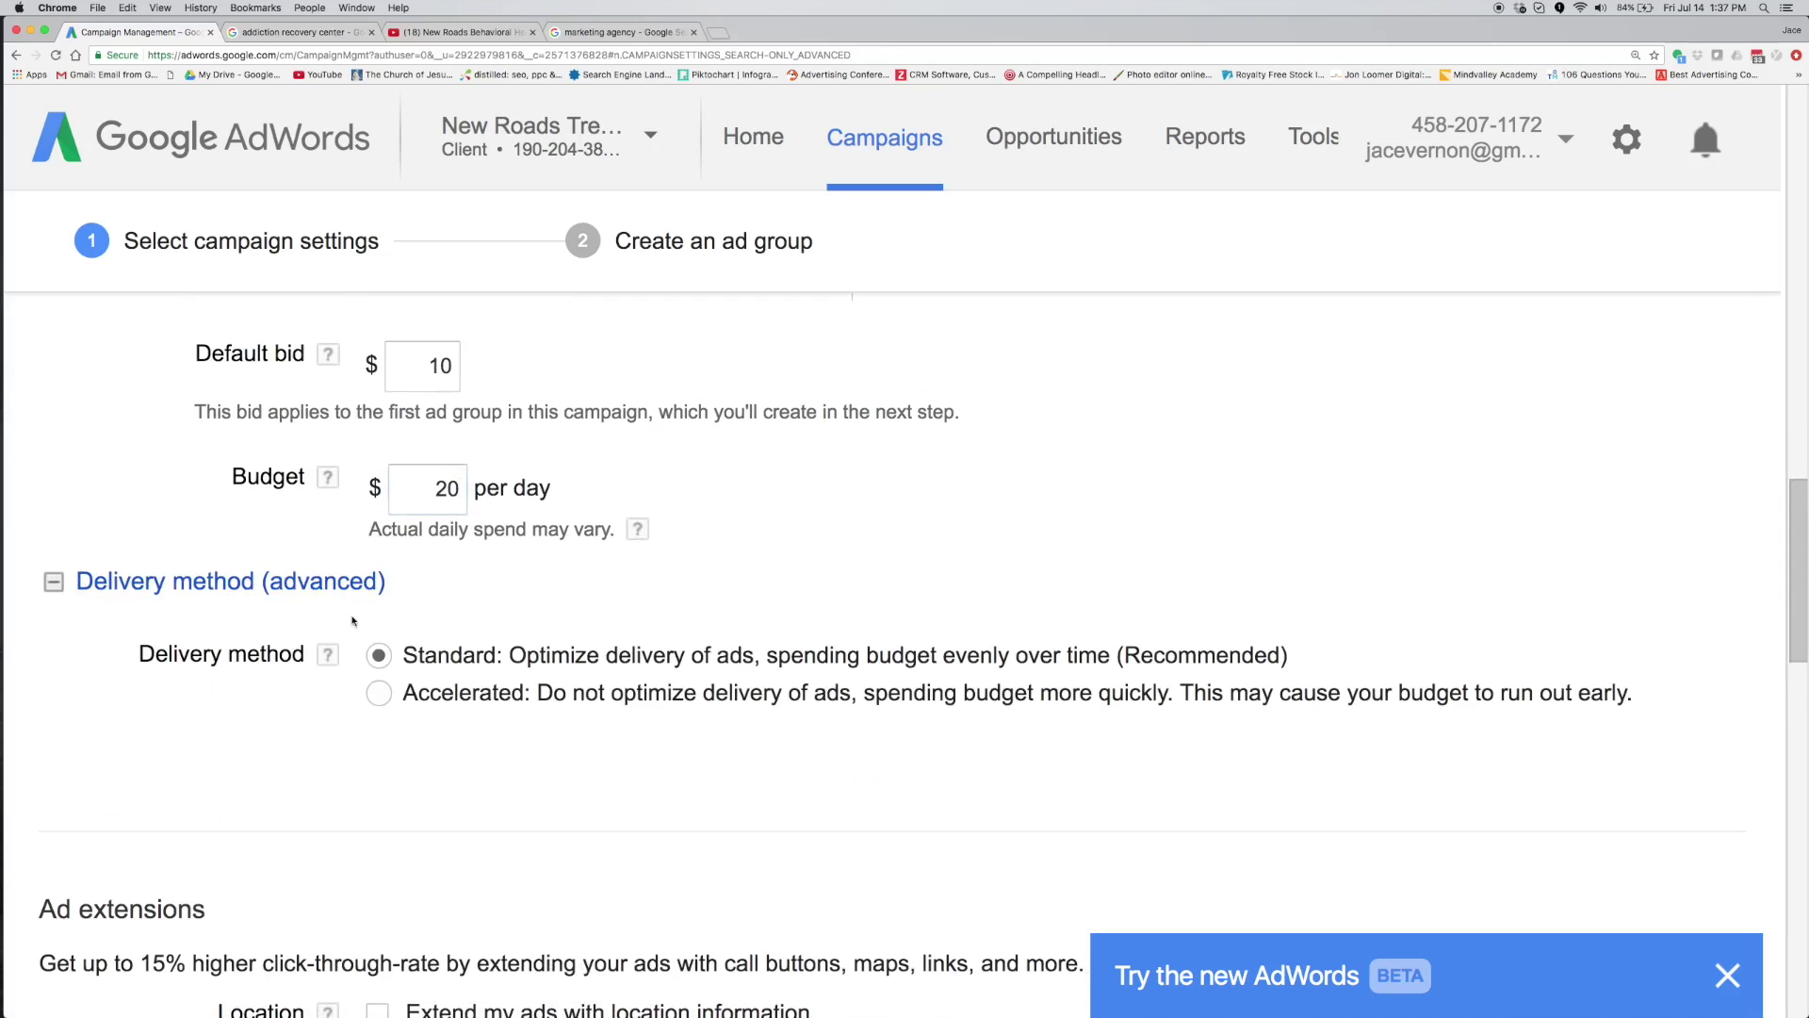
{"action": "scroll", "coordinate": [275, 607], "scroll_direction": "down", "scroll_amount": 1}
{"action": "left_click", "coordinate": [379, 533]}
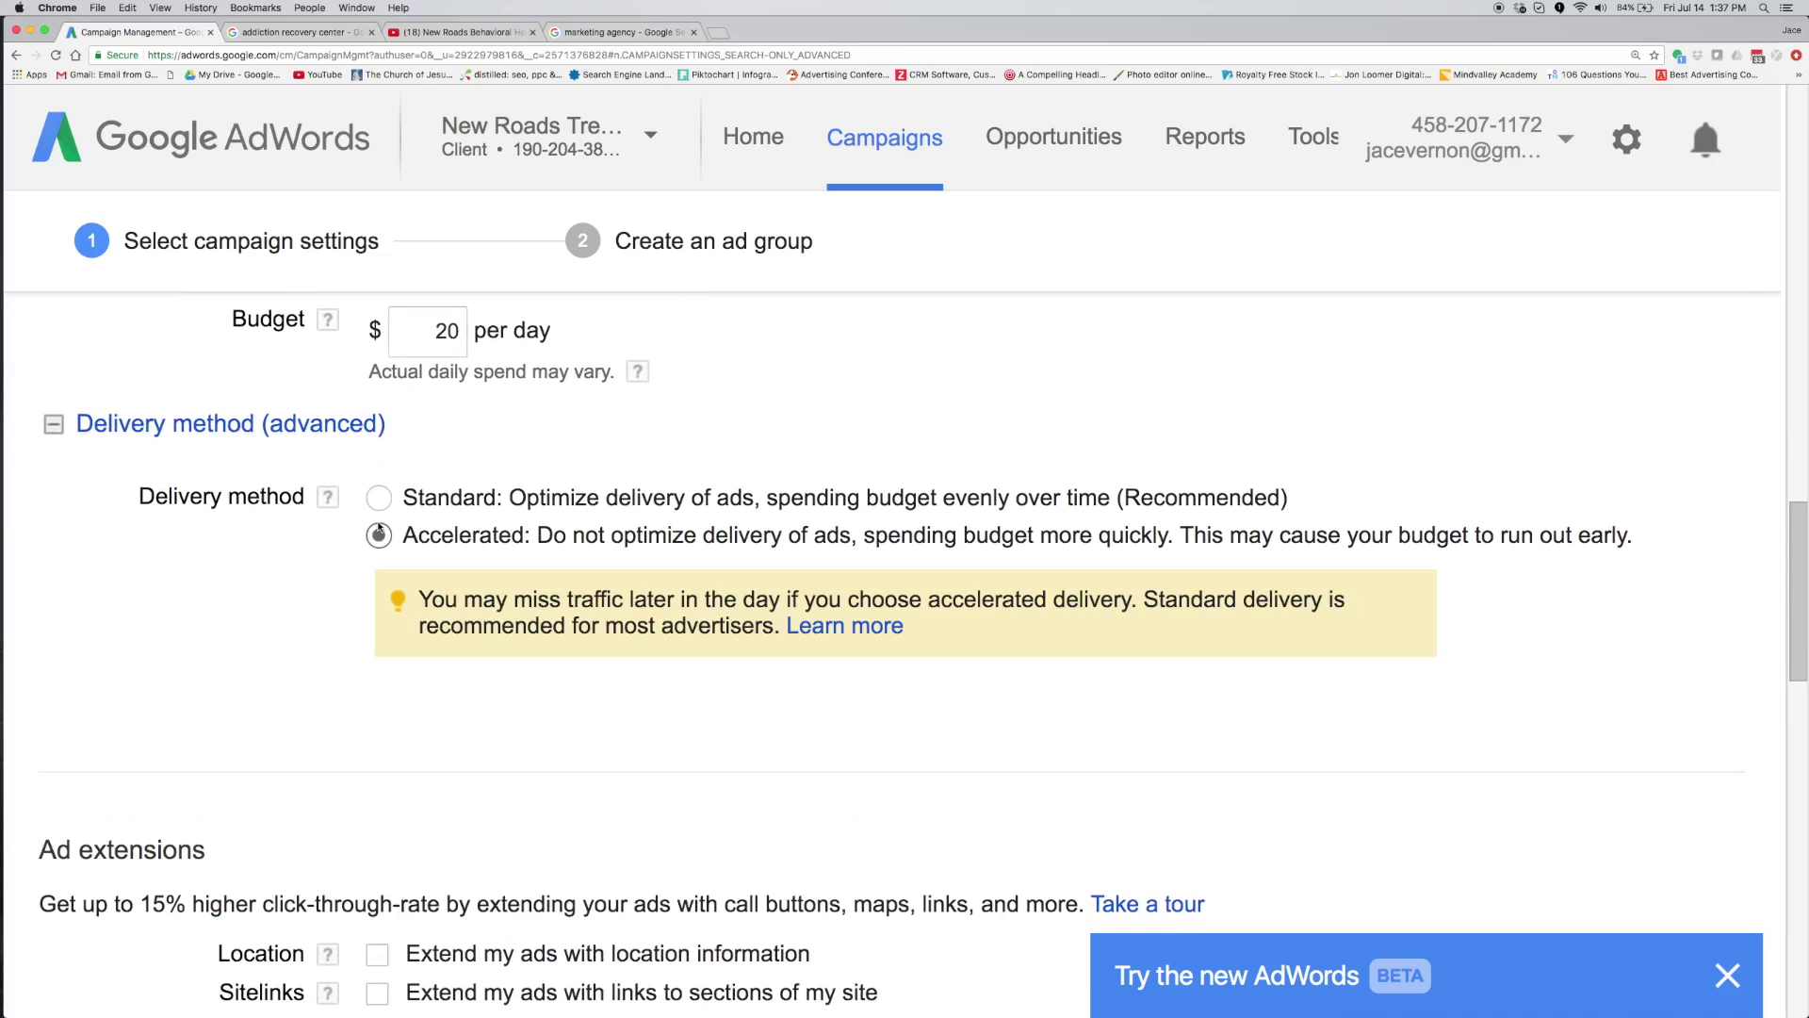
{"action": "scroll", "coordinate": [532, 535], "scroll_direction": "down", "scroll_amount": 1}
{"action": "scroll", "coordinate": [533, 535], "scroll_direction": "down", "scroll_amount": 1}
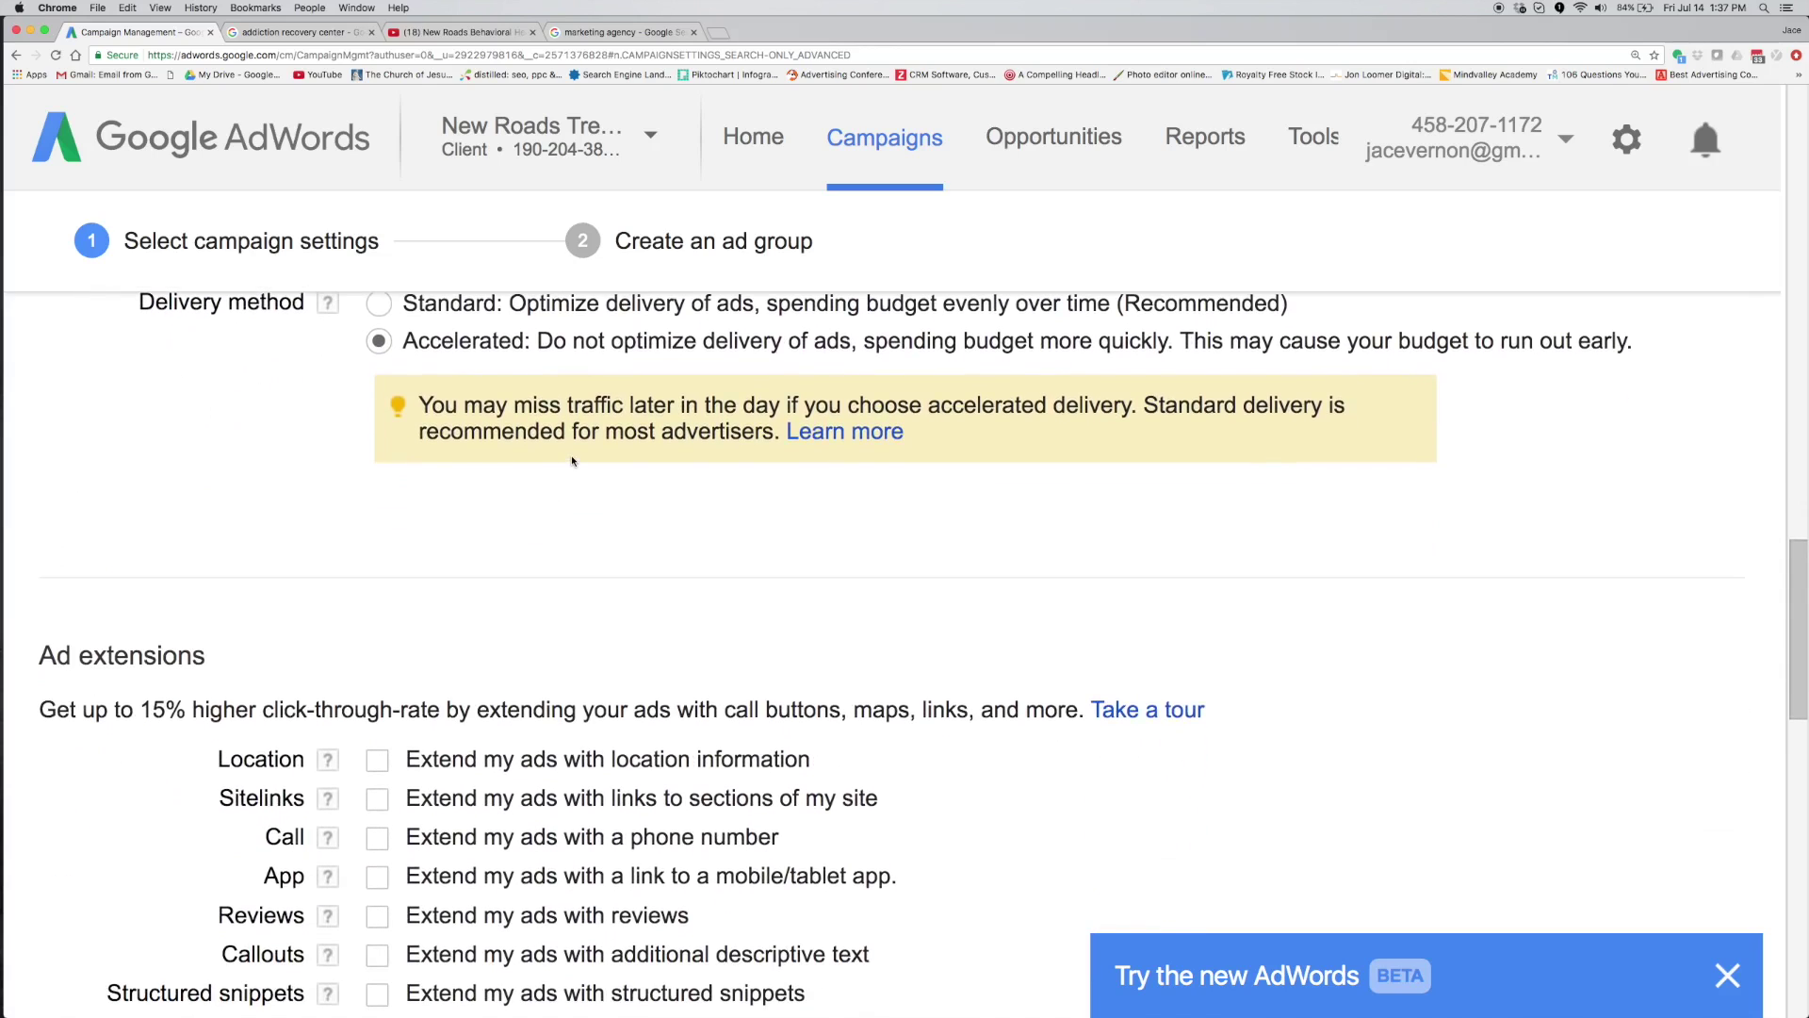
{"action": "scroll", "coordinate": [572, 461], "scroll_direction": "down", "scroll_amount": 3}
{"action": "scroll", "coordinate": [569, 457], "scroll_direction": "down", "scroll_amount": 1}
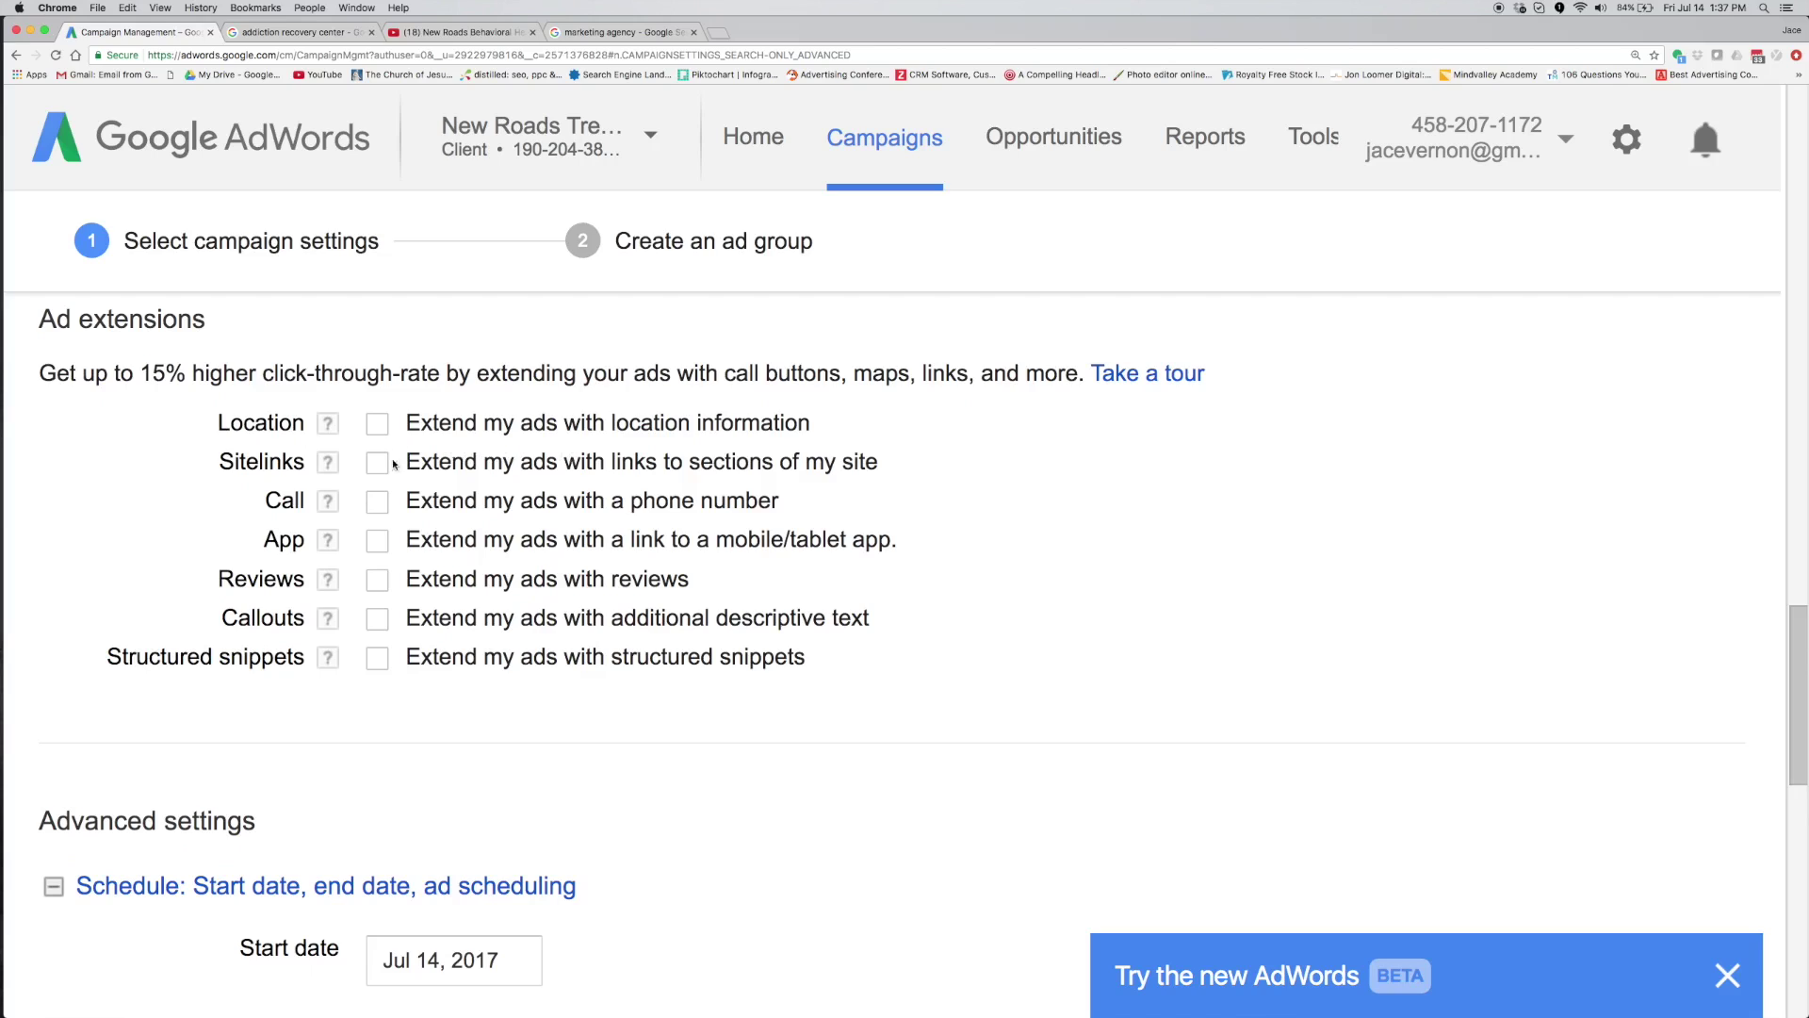
Tick Location and Sitelinks, then add Contact Us, Best Rehab Program, About Our Programs and About New Roads.
{"action": "left_click", "coordinate": [377, 425]}
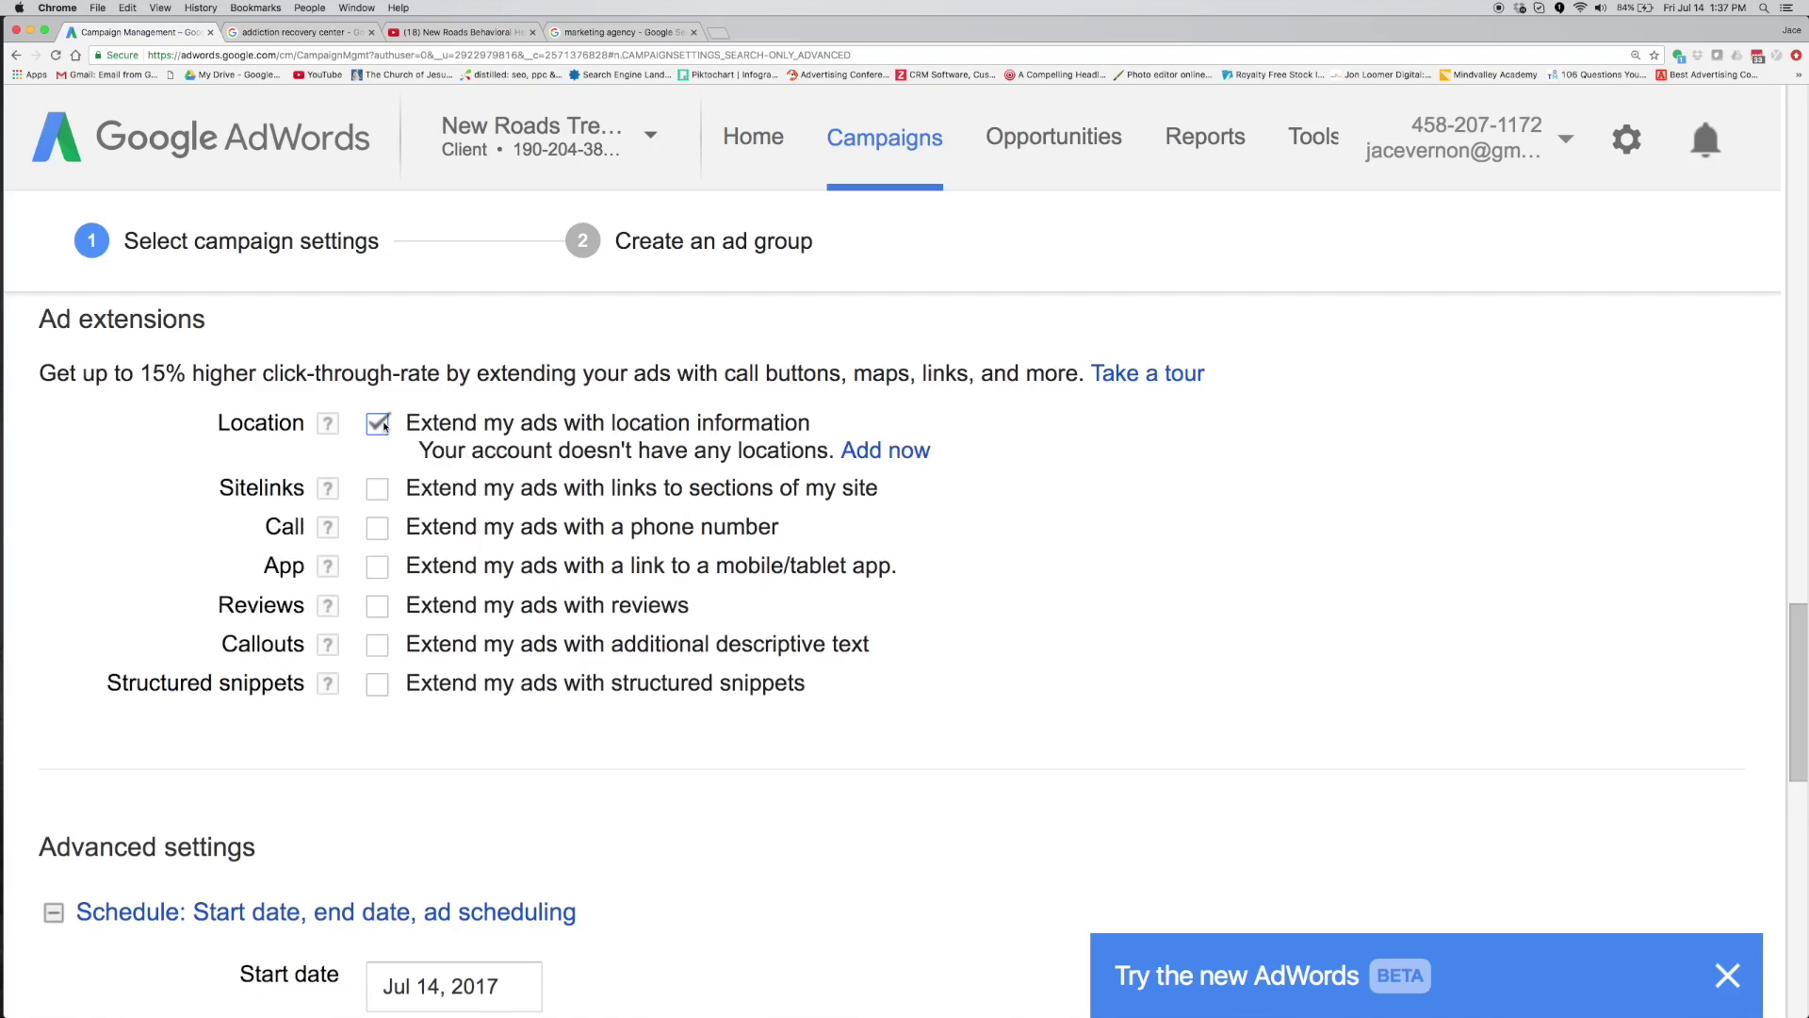
{"action": "left_click", "coordinate": [378, 488]}
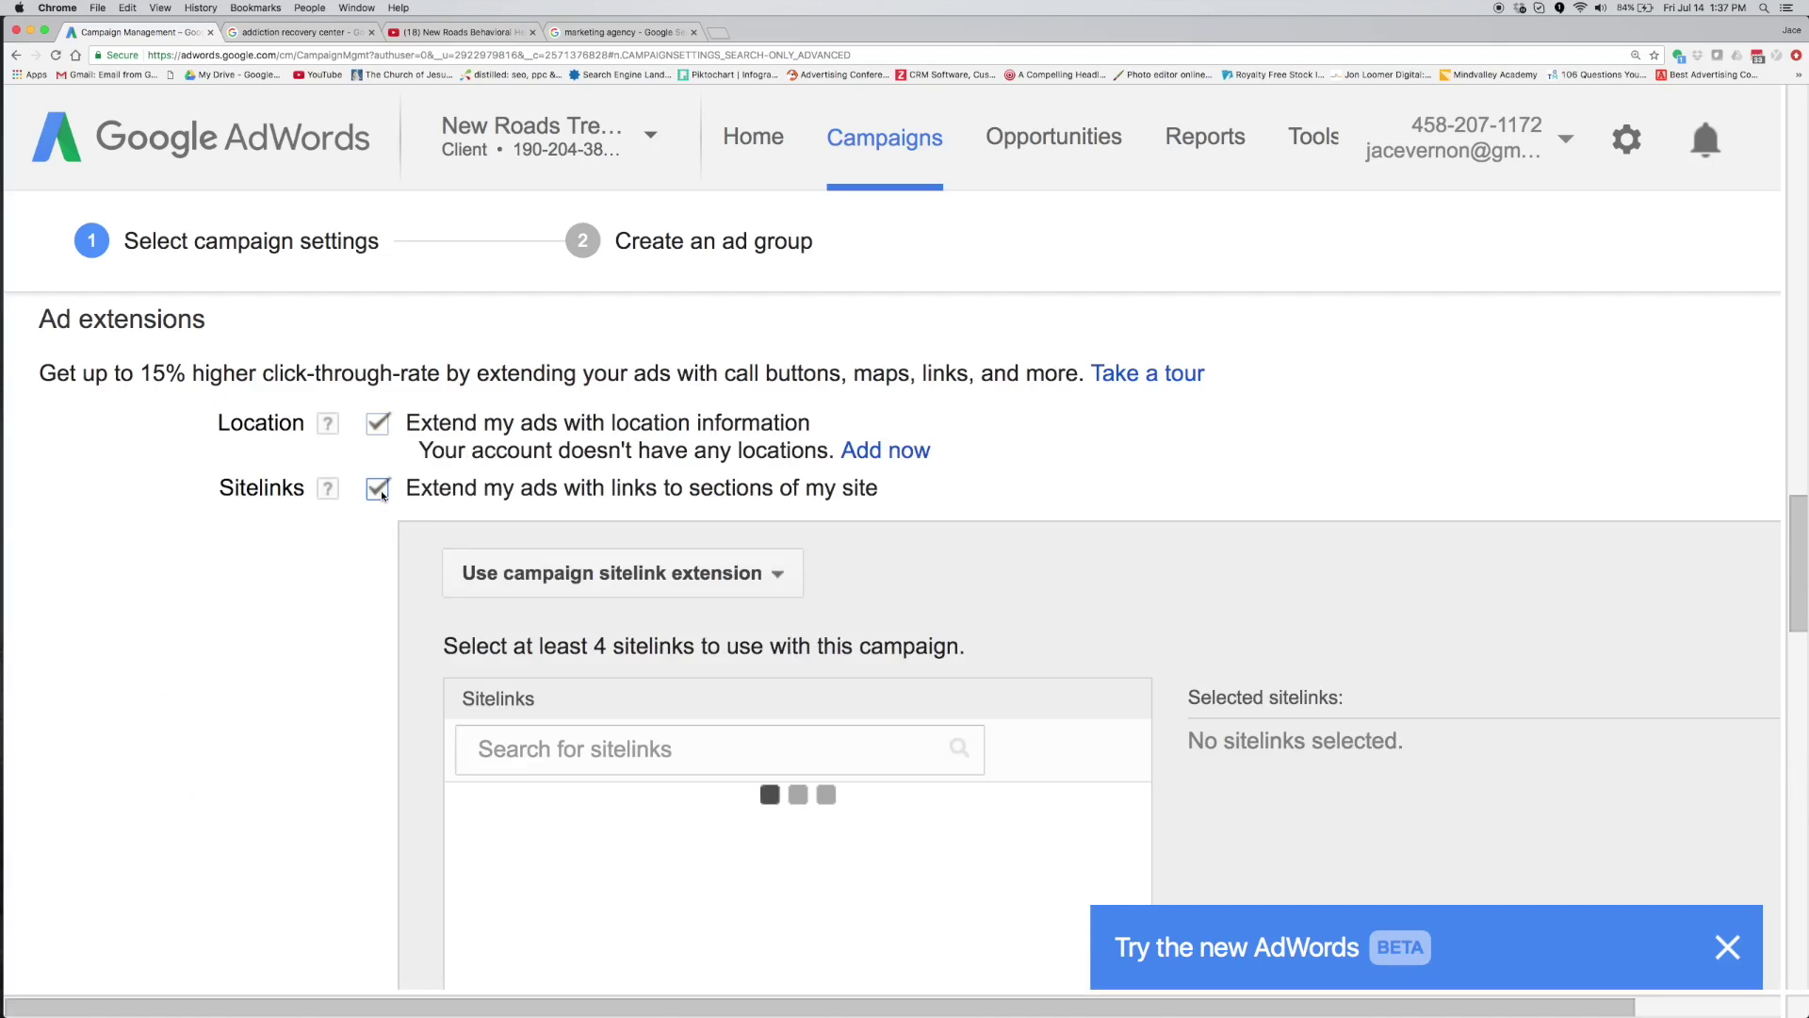
{"action": "scroll", "coordinate": [382, 647], "scroll_direction": "down", "scroll_amount": 3}
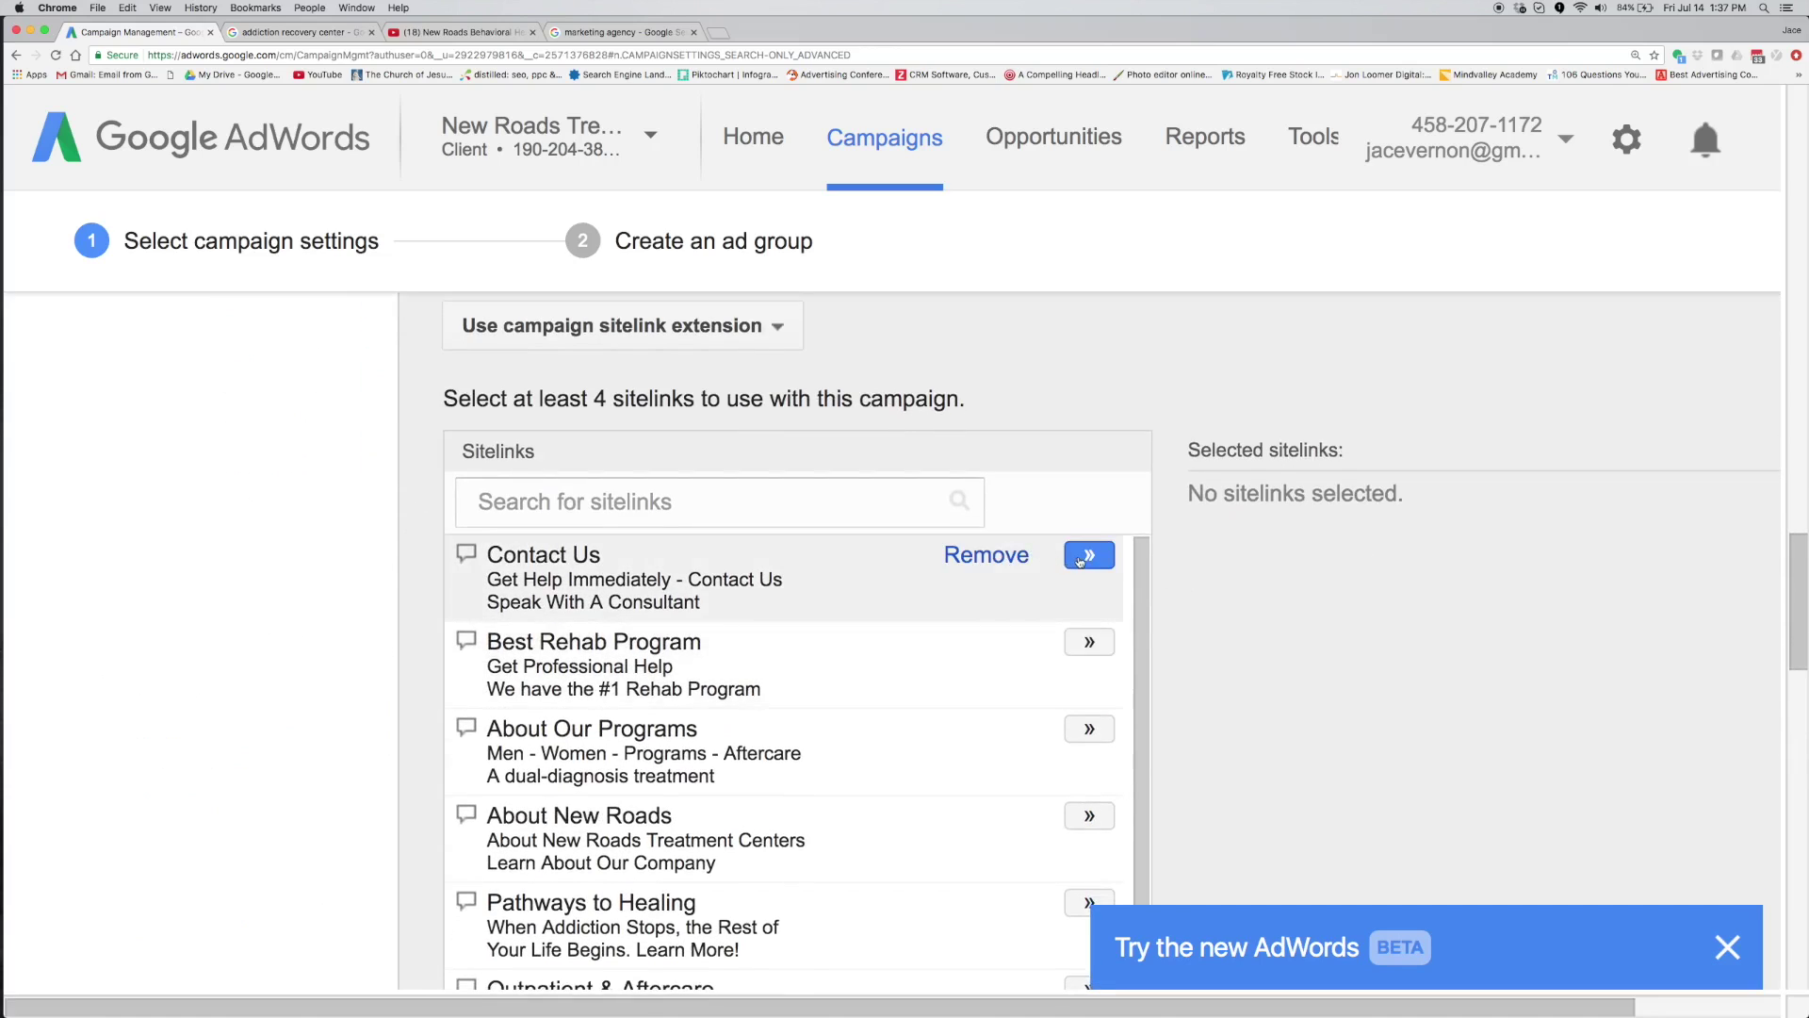
{"action": "left_click", "coordinate": [1085, 556]}
{"action": "left_click", "coordinate": [1089, 642]}
{"action": "left_click", "coordinate": [1090, 727]}
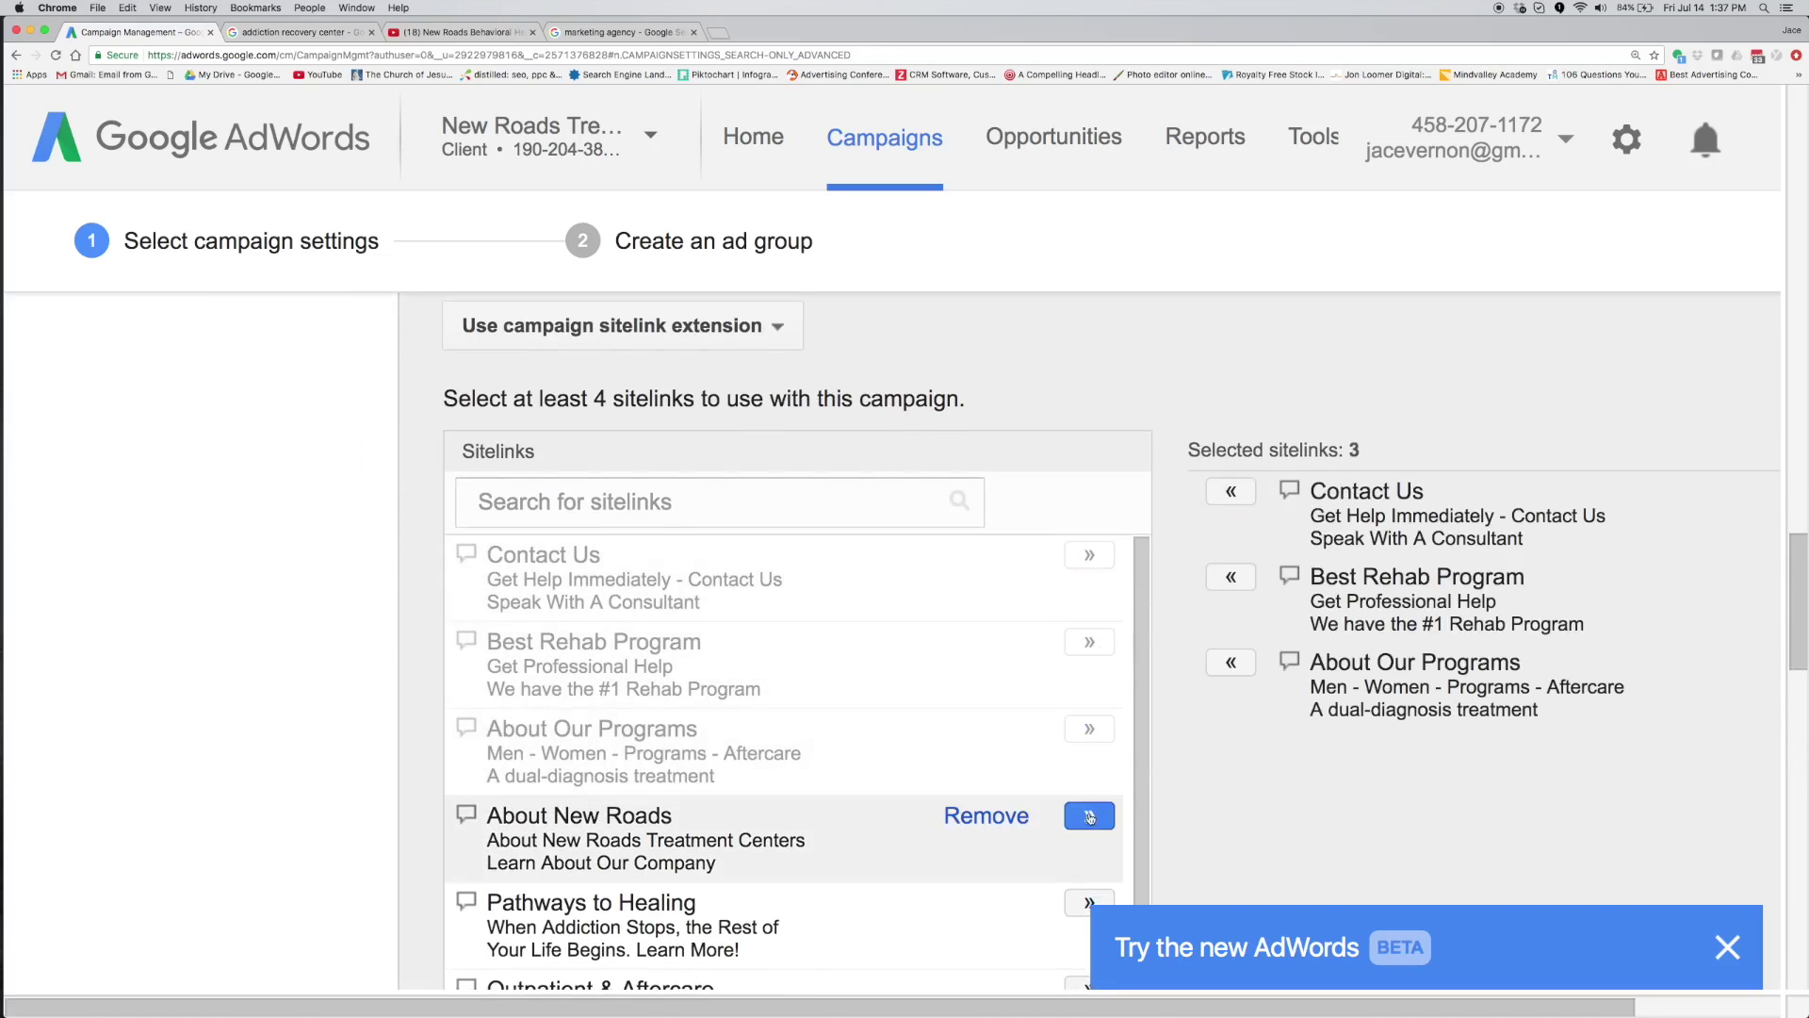
{"action": "left_click", "coordinate": [1088, 817]}
{"action": "scroll", "coordinate": [176, 676], "scroll_direction": "down", "scroll_amount": 5}
{"action": "scroll", "coordinate": [177, 676], "scroll_direction": "down", "scroll_amount": 5}
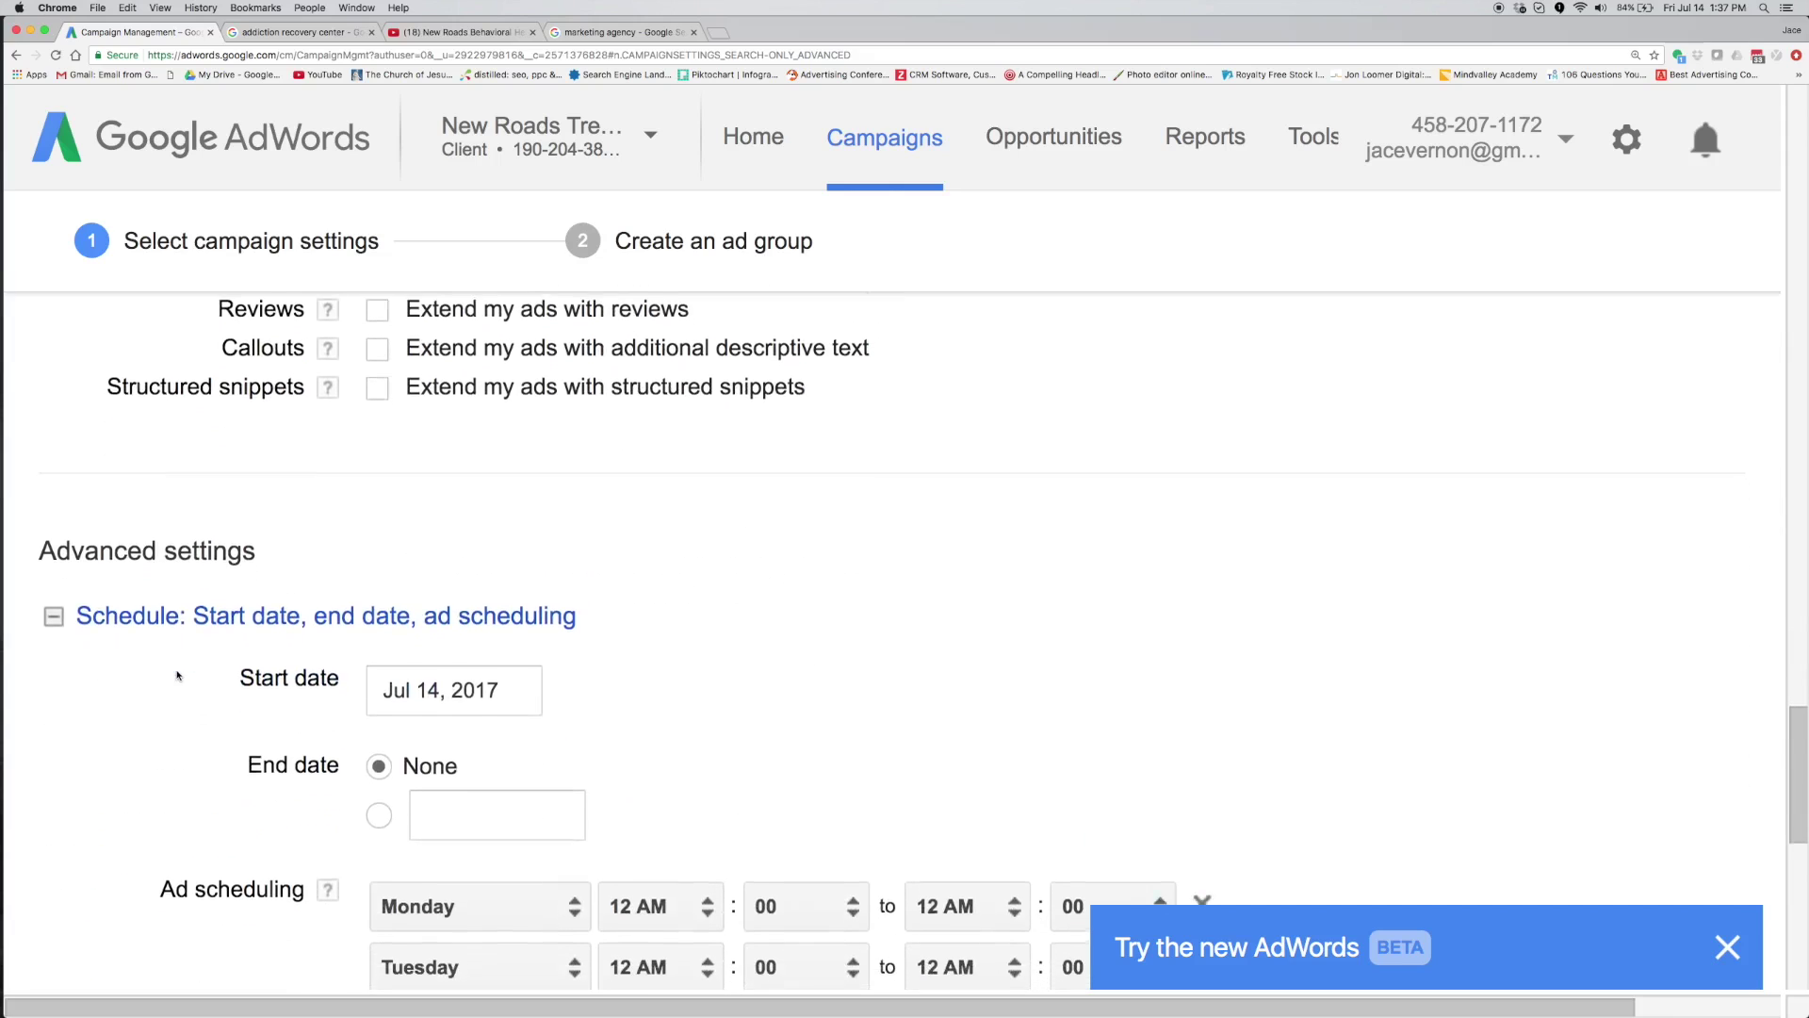
{"action": "scroll", "coordinate": [178, 677], "scroll_direction": "down", "scroll_amount": 3}
{"action": "scroll", "coordinate": [177, 676], "scroll_direction": "down", "scroll_amount": 2}
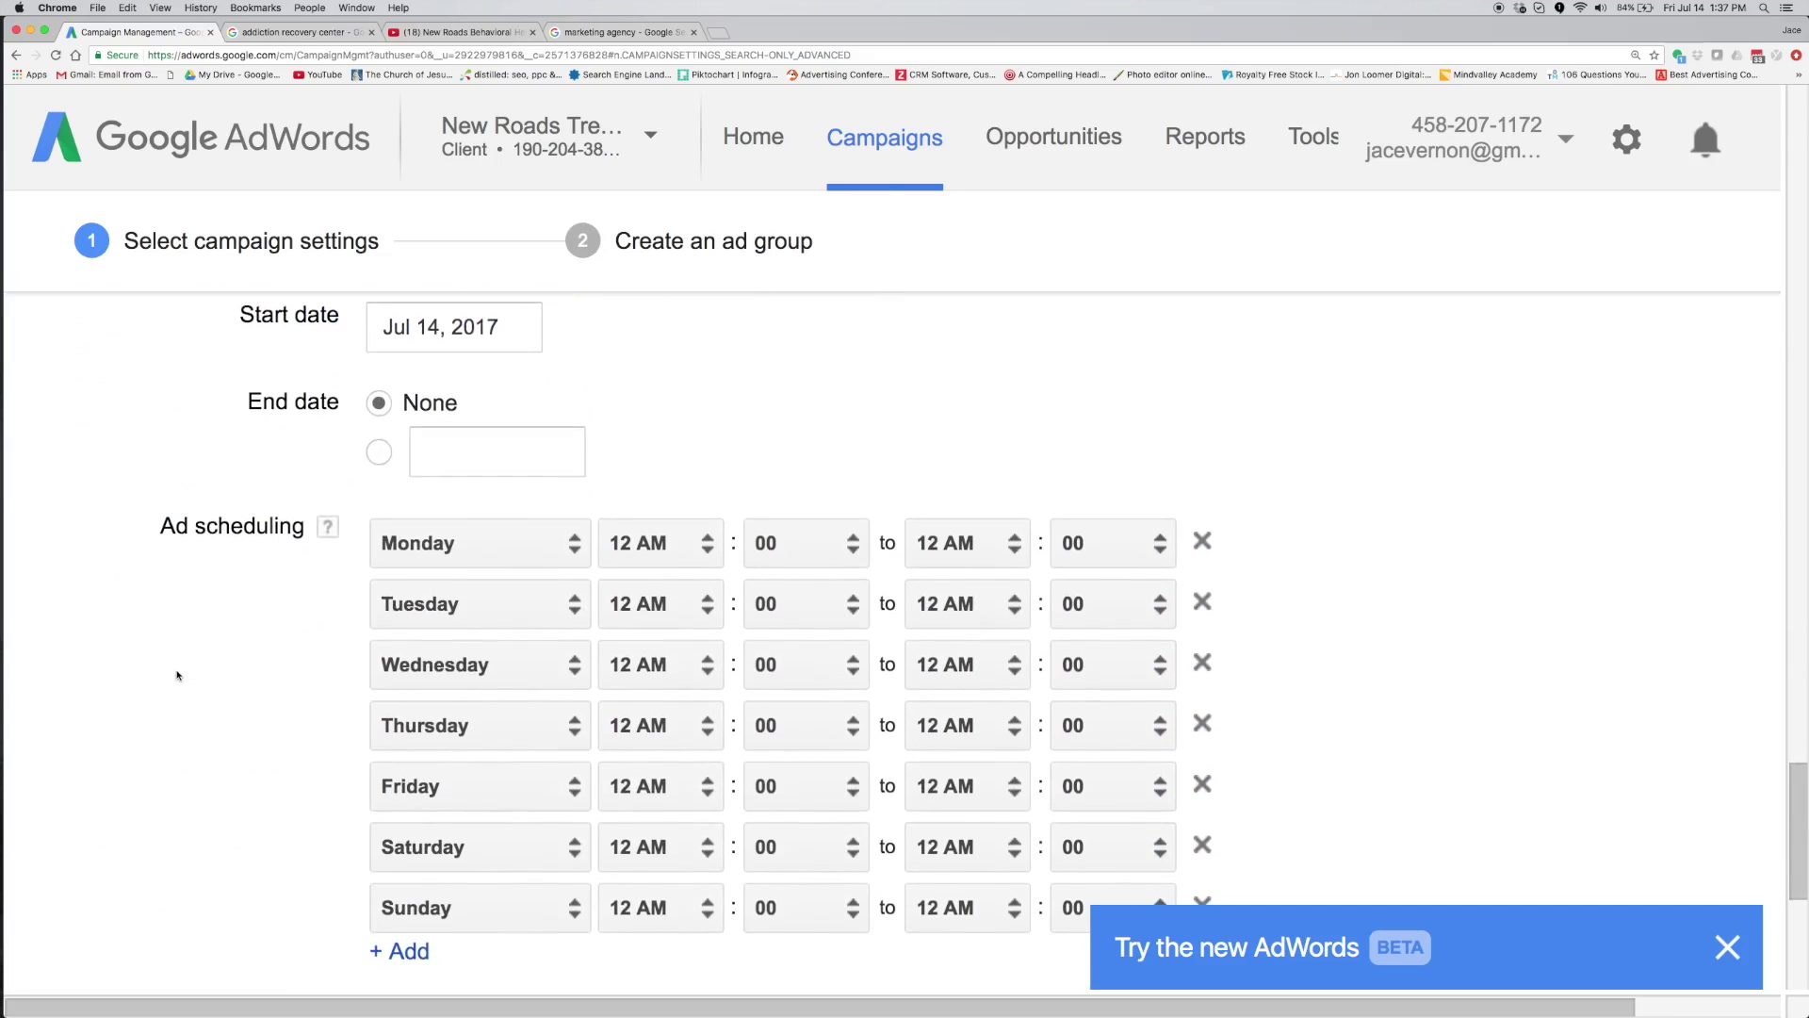
{"action": "scroll", "coordinate": [177, 676], "scroll_direction": "down", "scroll_amount": 6}
{"action": "scroll", "coordinate": [174, 674], "scroll_direction": "down", "scroll_amount": 1}
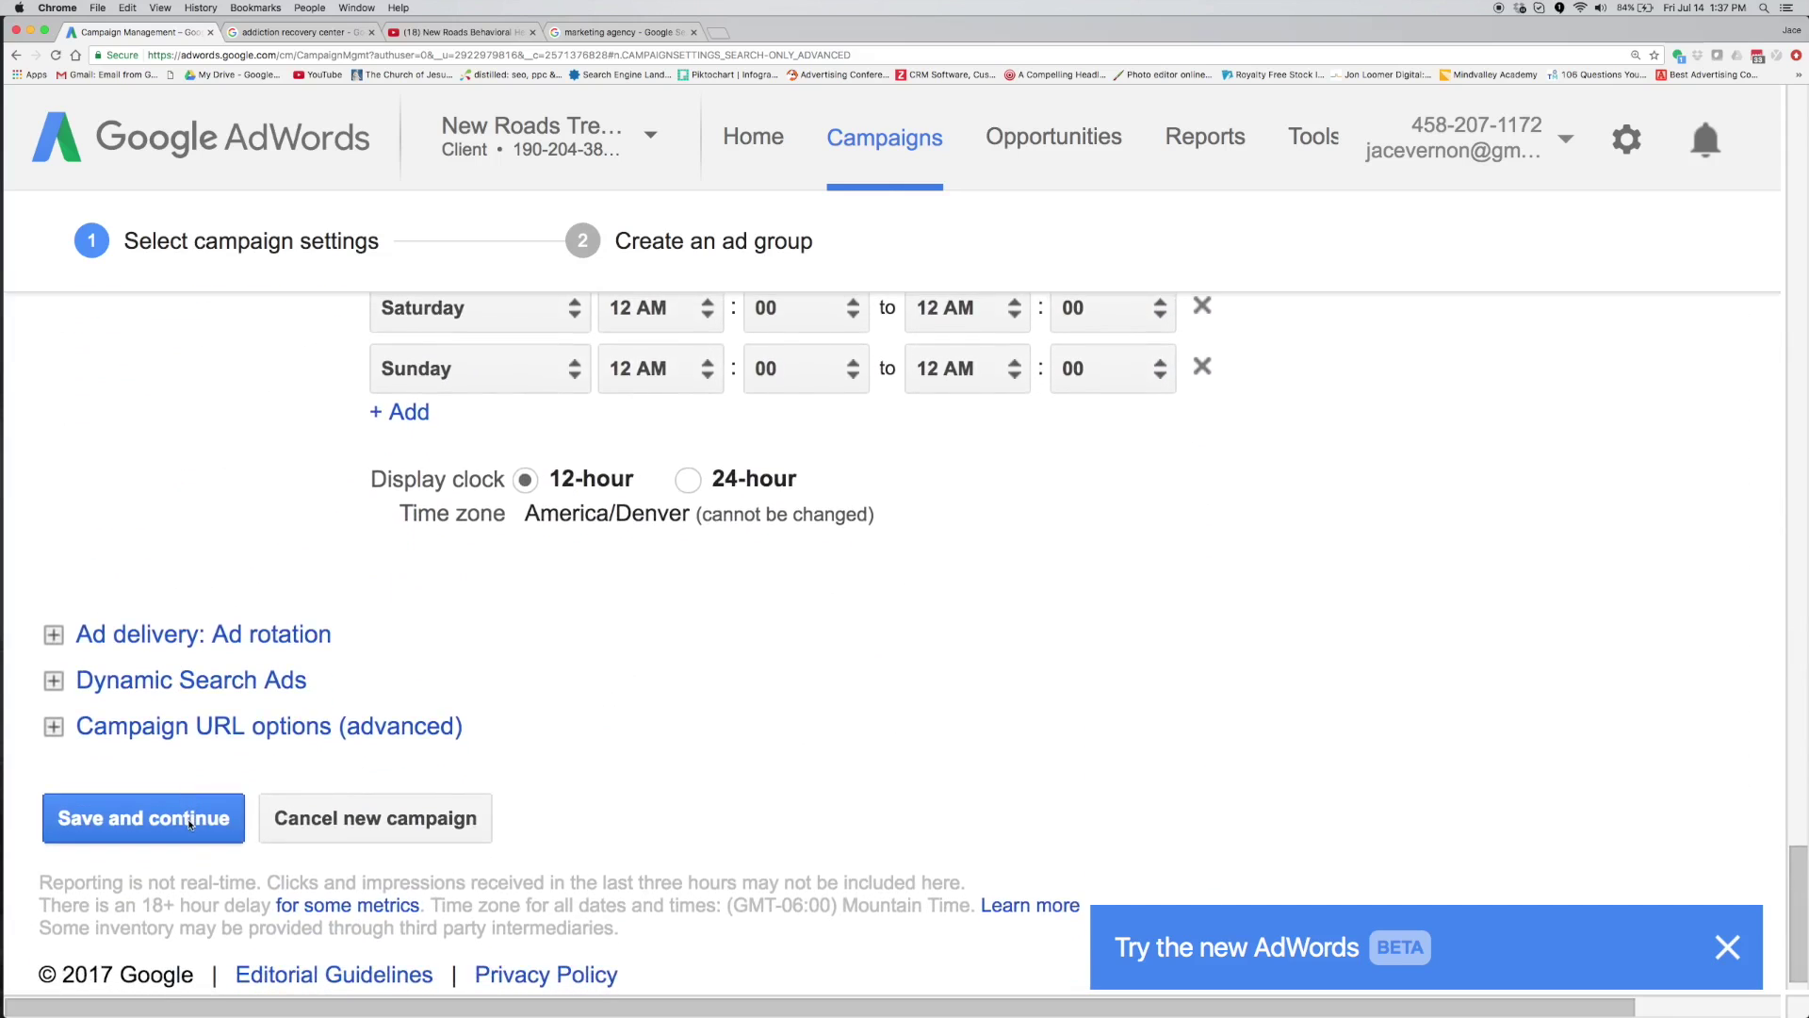
{"action": "scroll", "coordinate": [190, 823], "scroll_direction": "up", "scroll_amount": 20}
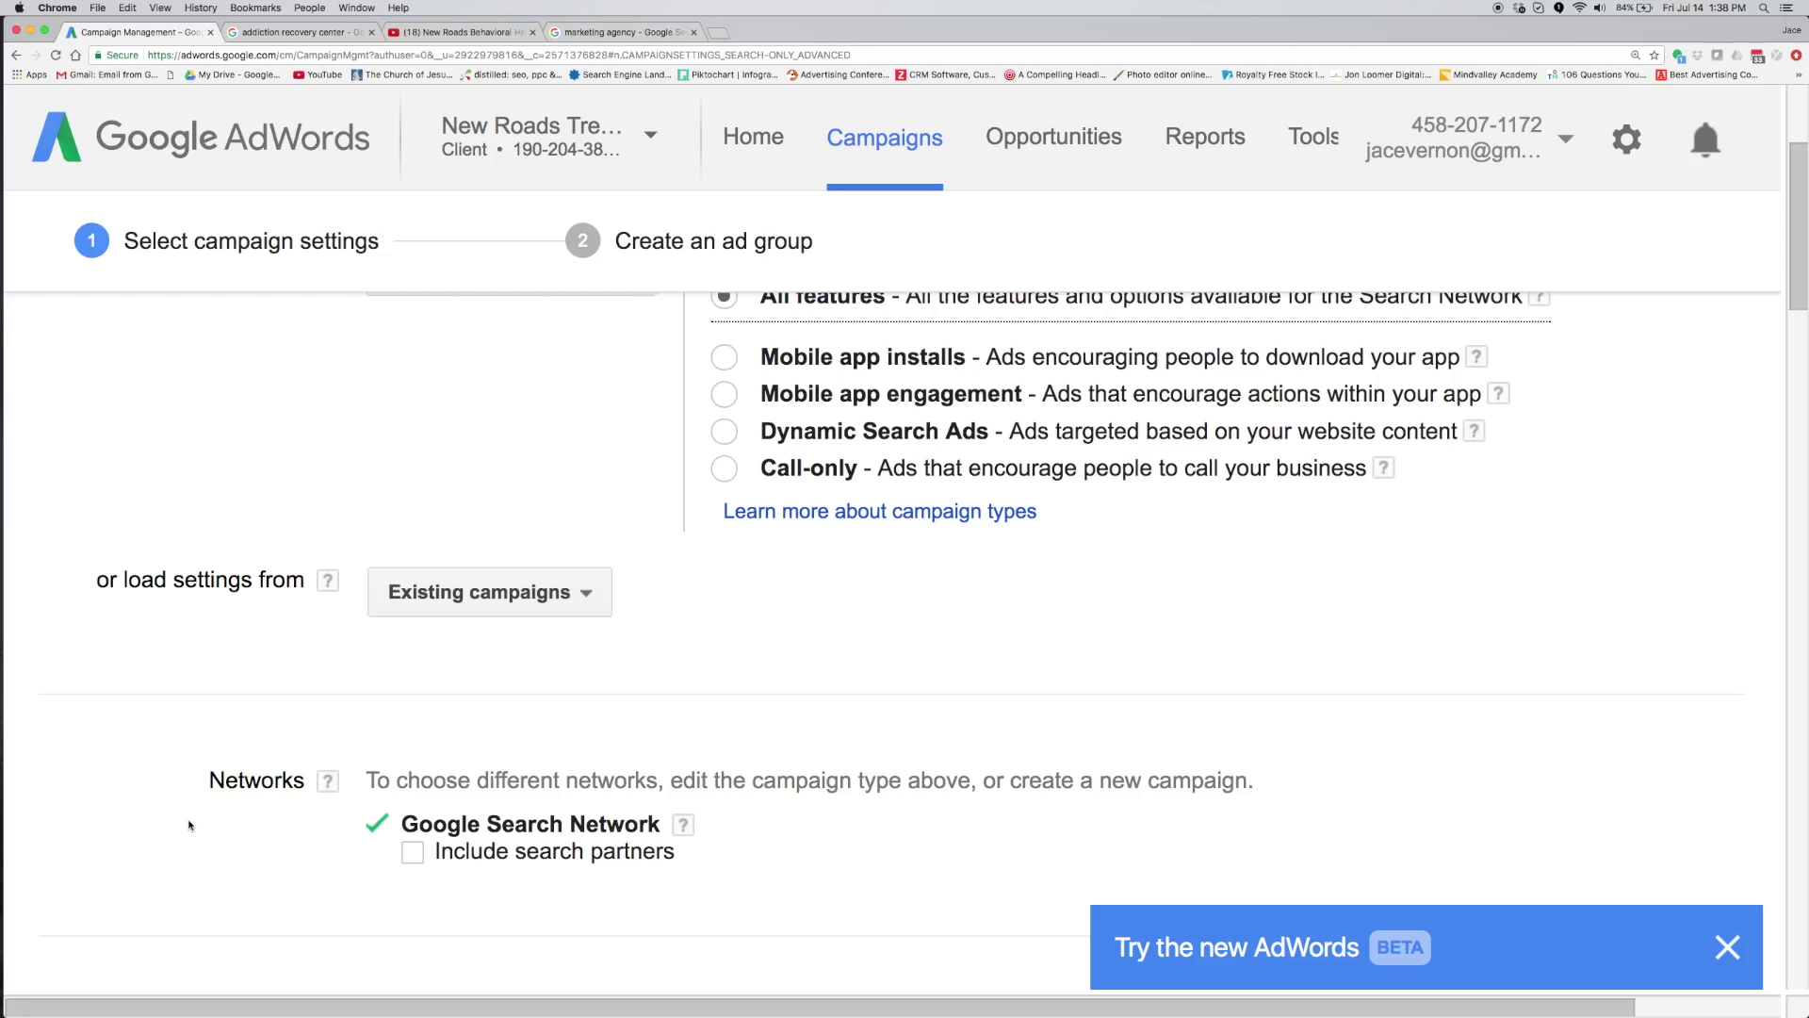
{"action": "scroll", "coordinate": [251, 800], "scroll_direction": "down", "scroll_amount": 3}
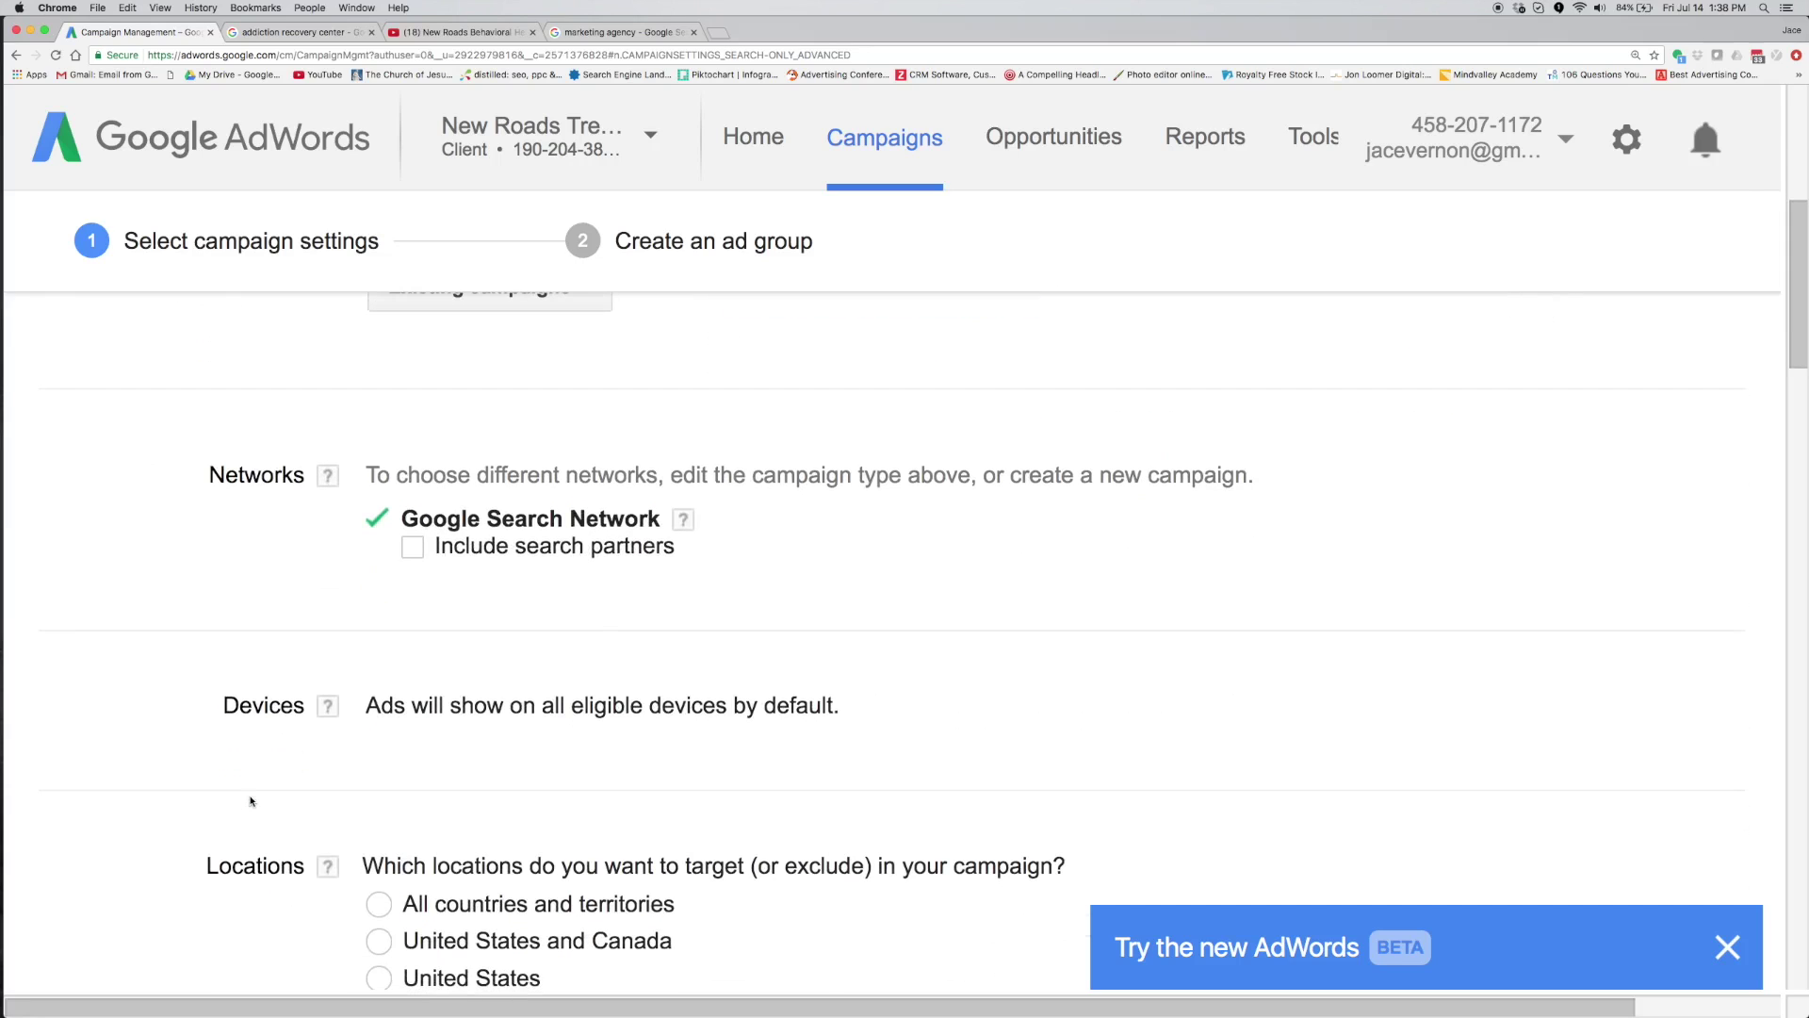
{"action": "scroll", "coordinate": [251, 800], "scroll_direction": "down", "scroll_amount": 3}
{"action": "scroll", "coordinate": [251, 801], "scroll_direction": "up", "scroll_amount": 1}
{"action": "scroll", "coordinate": [250, 801], "scroll_direction": "down", "scroll_amount": 4}
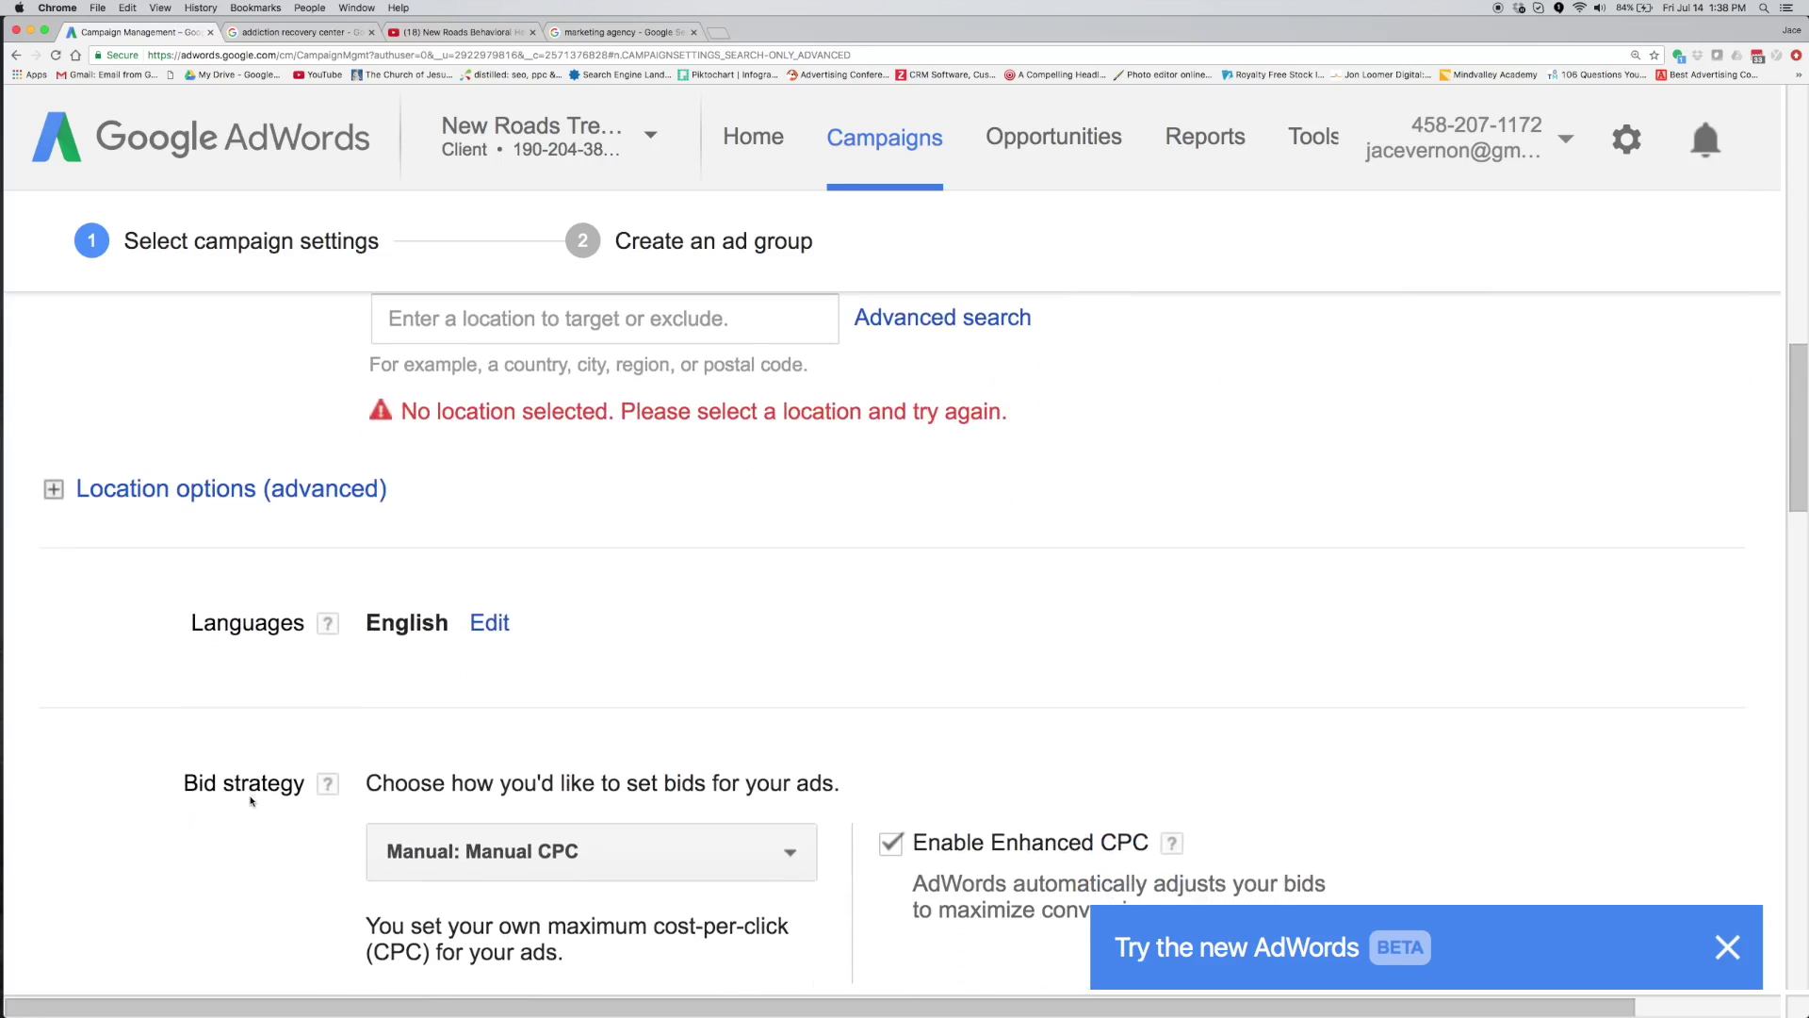
{"action": "scroll", "coordinate": [251, 800], "scroll_direction": "up", "scroll_amount": 3}
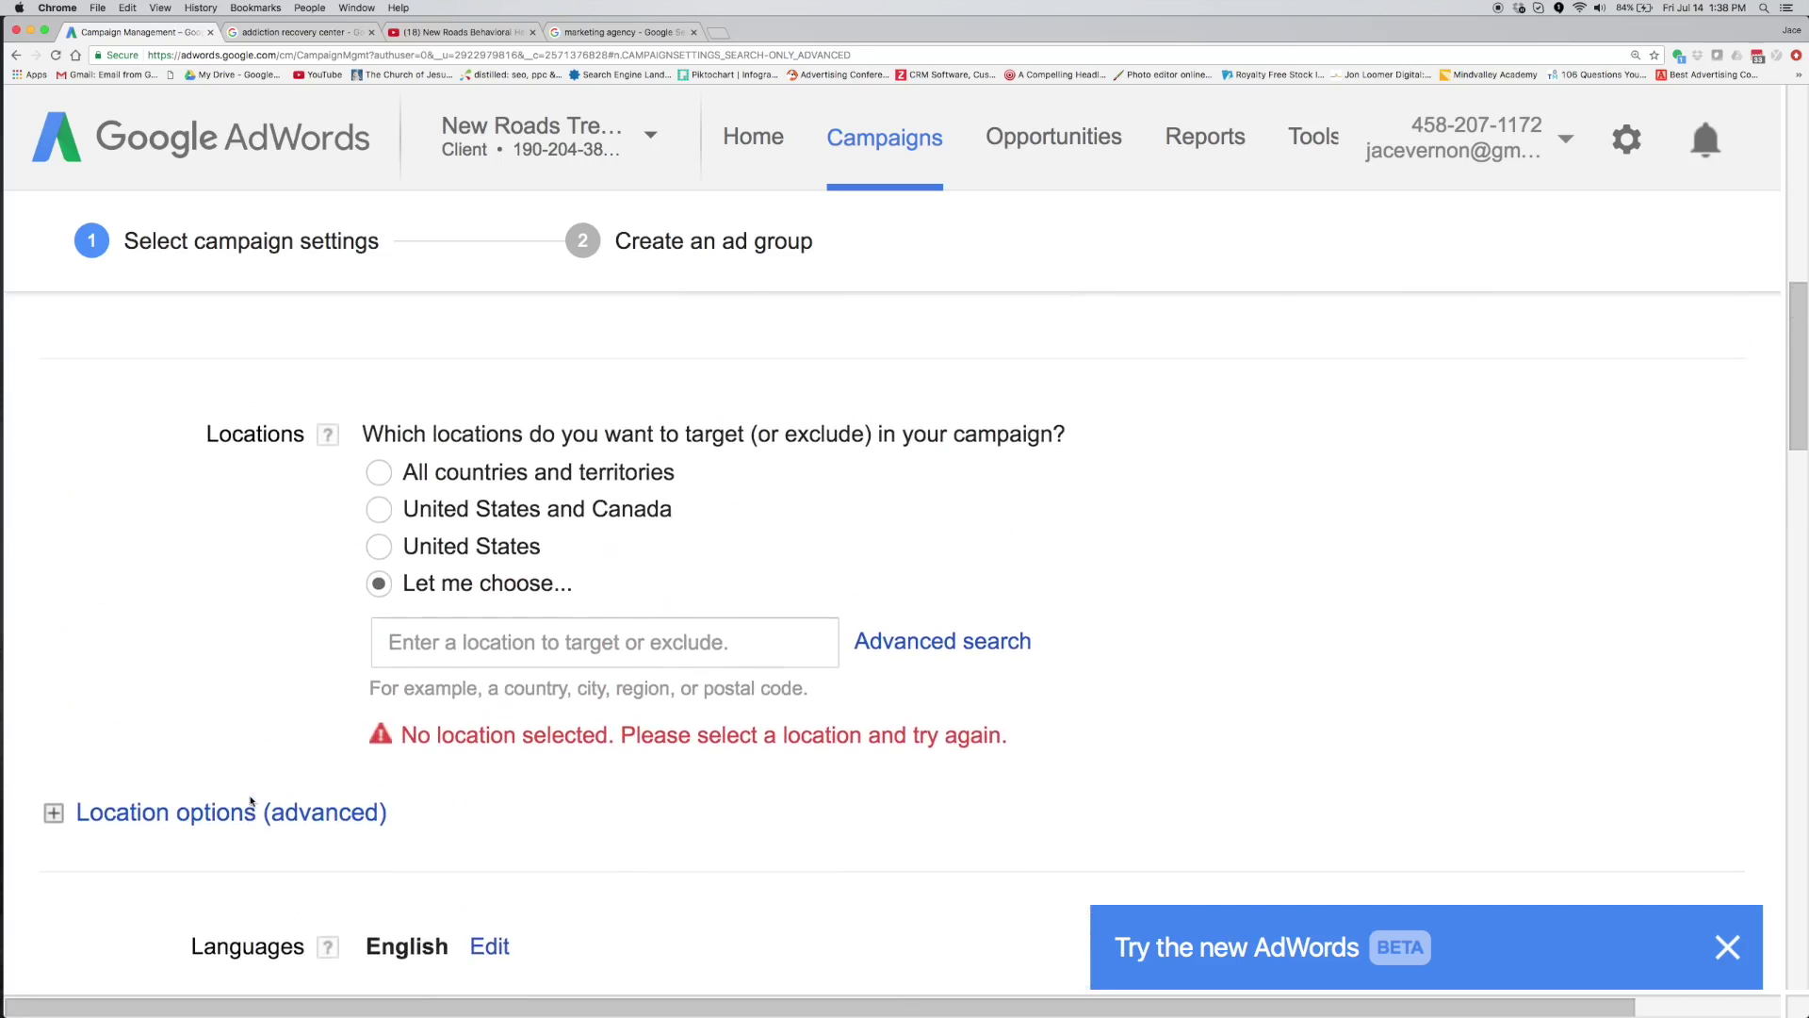
Target the campaign at the United States and save the campaign settings.
{"action": "left_click", "coordinate": [379, 556]}
{"action": "scroll", "coordinate": [380, 555], "scroll_direction": "down", "scroll_amount": 5}
{"action": "scroll", "coordinate": [311, 636], "scroll_direction": "down", "scroll_amount": 10}
{"action": "scroll", "coordinate": [254, 721], "scroll_direction": "down", "scroll_amount": 10}
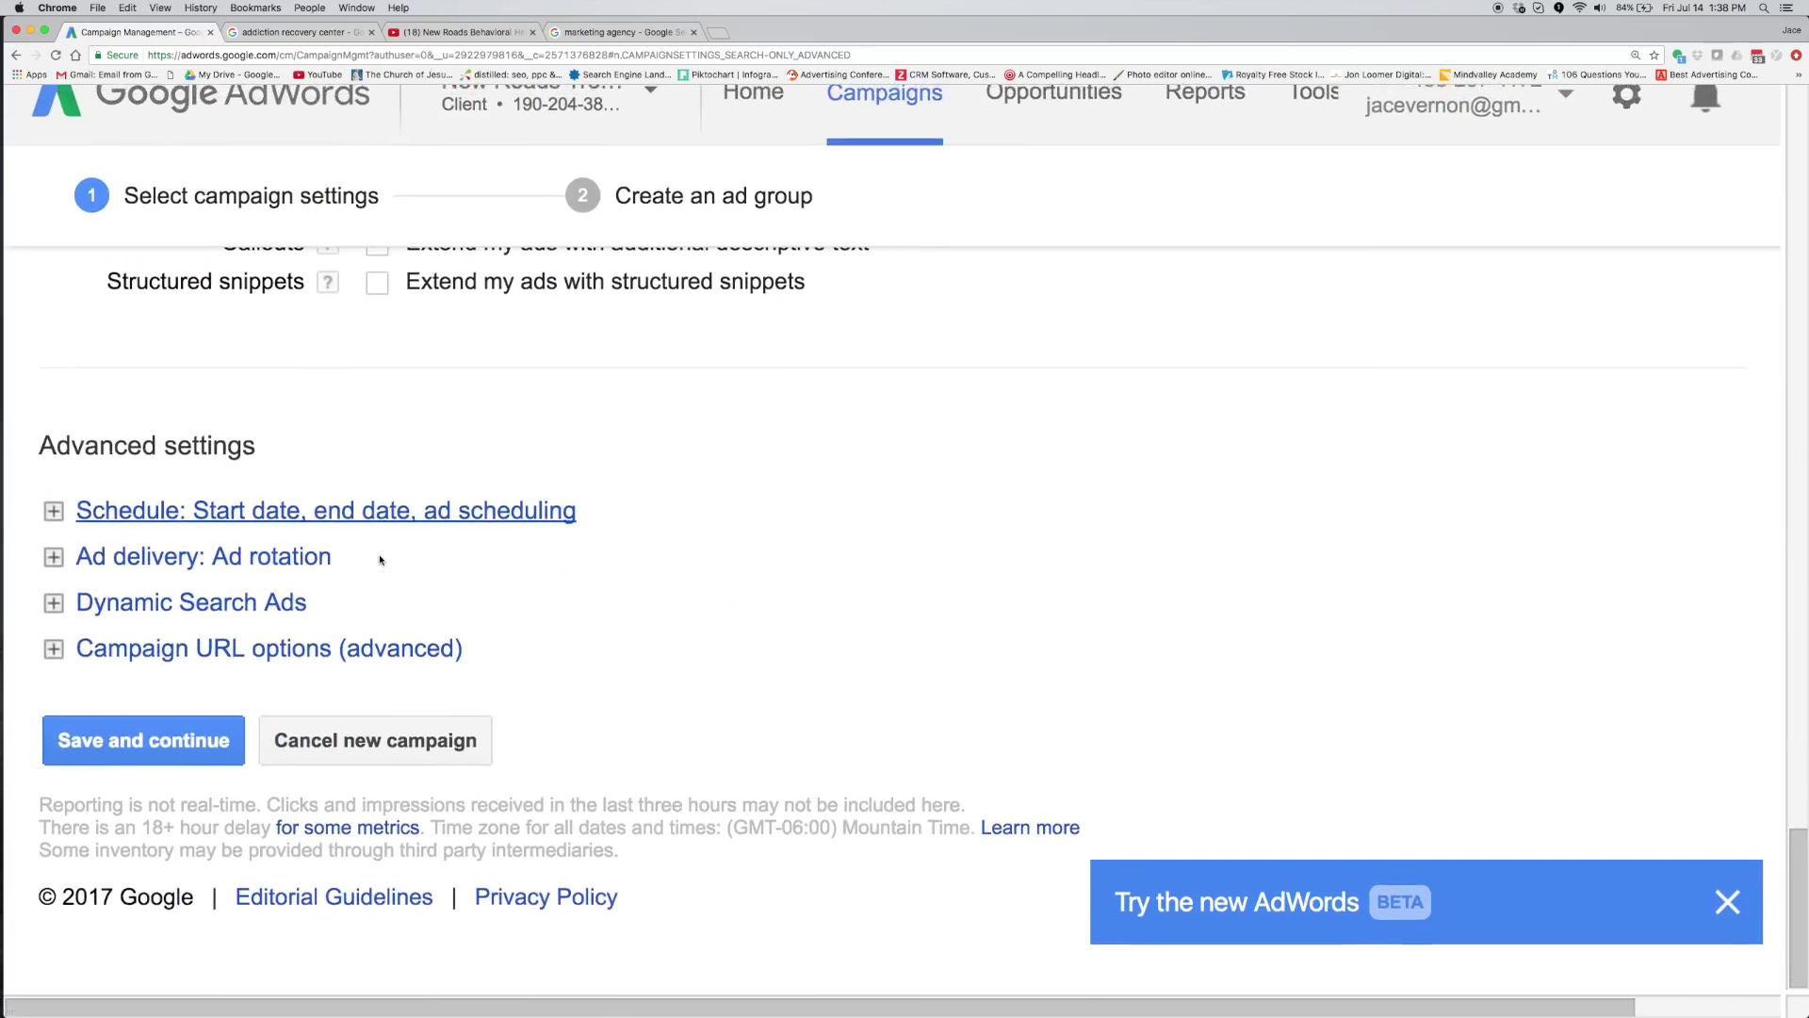
{"action": "left_click", "coordinate": [185, 787]}
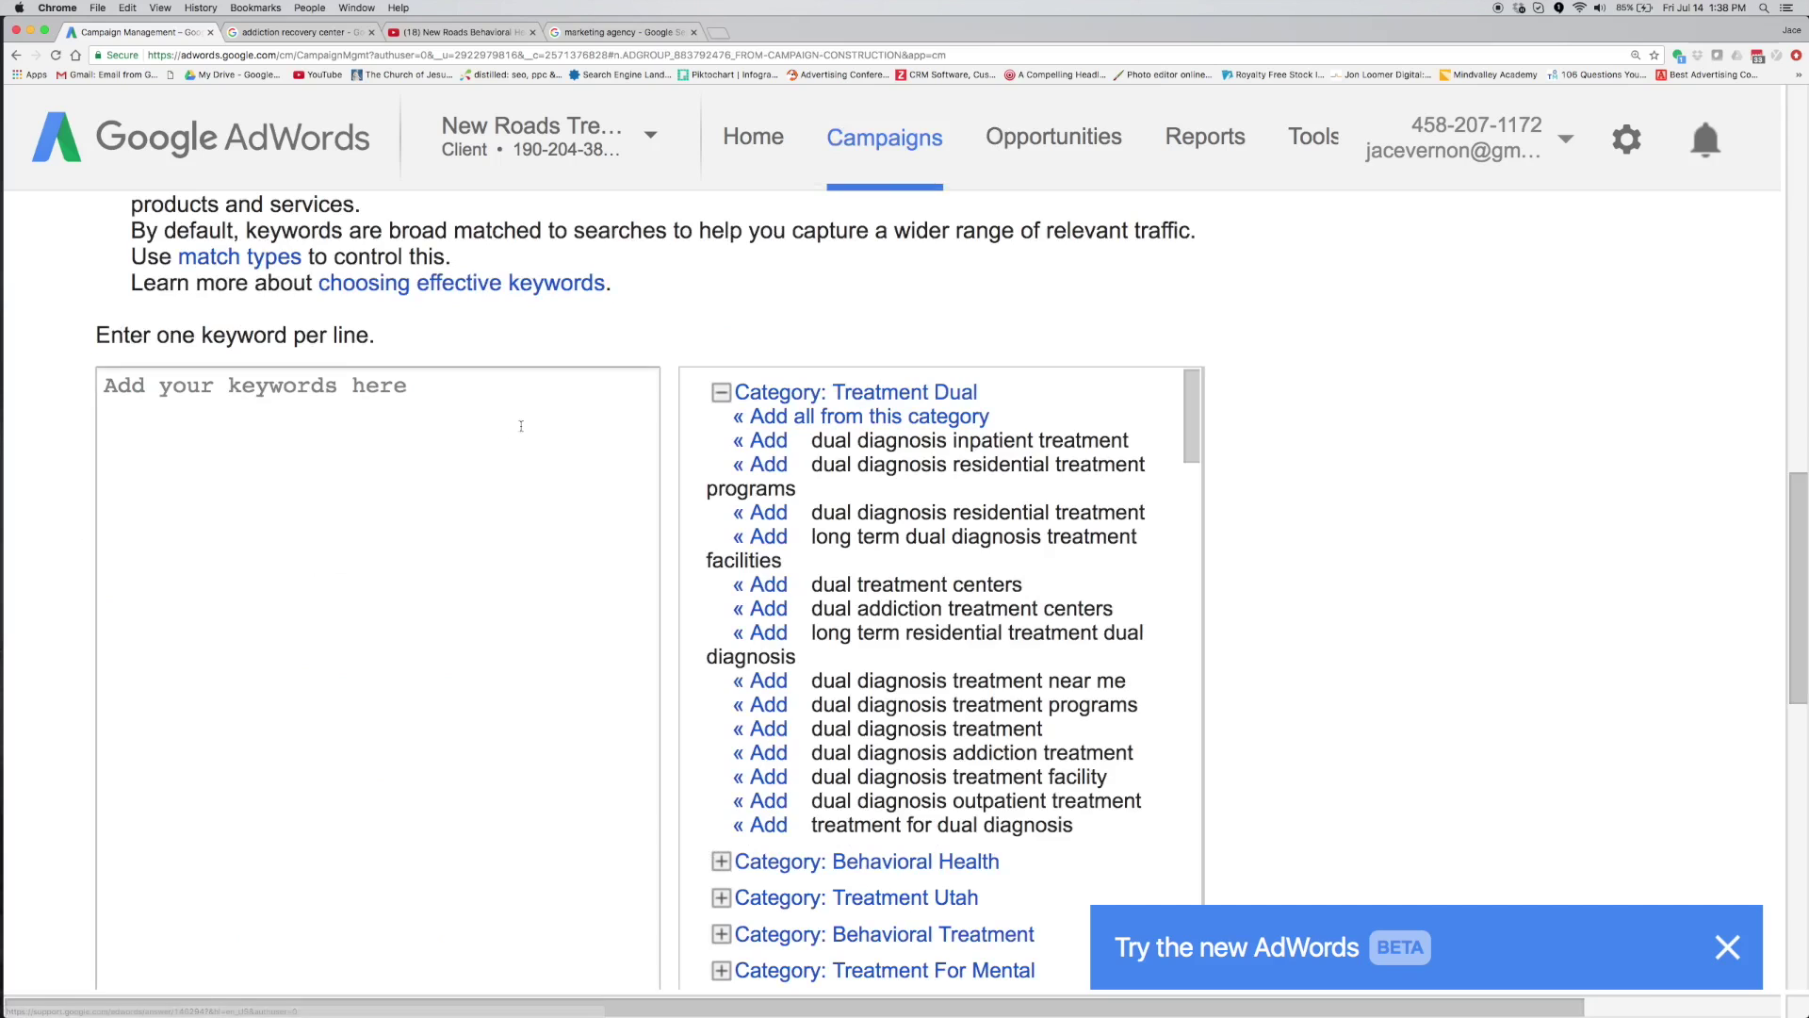
{"action": "scroll", "coordinate": [471, 432], "scroll_direction": "up", "scroll_amount": 3}
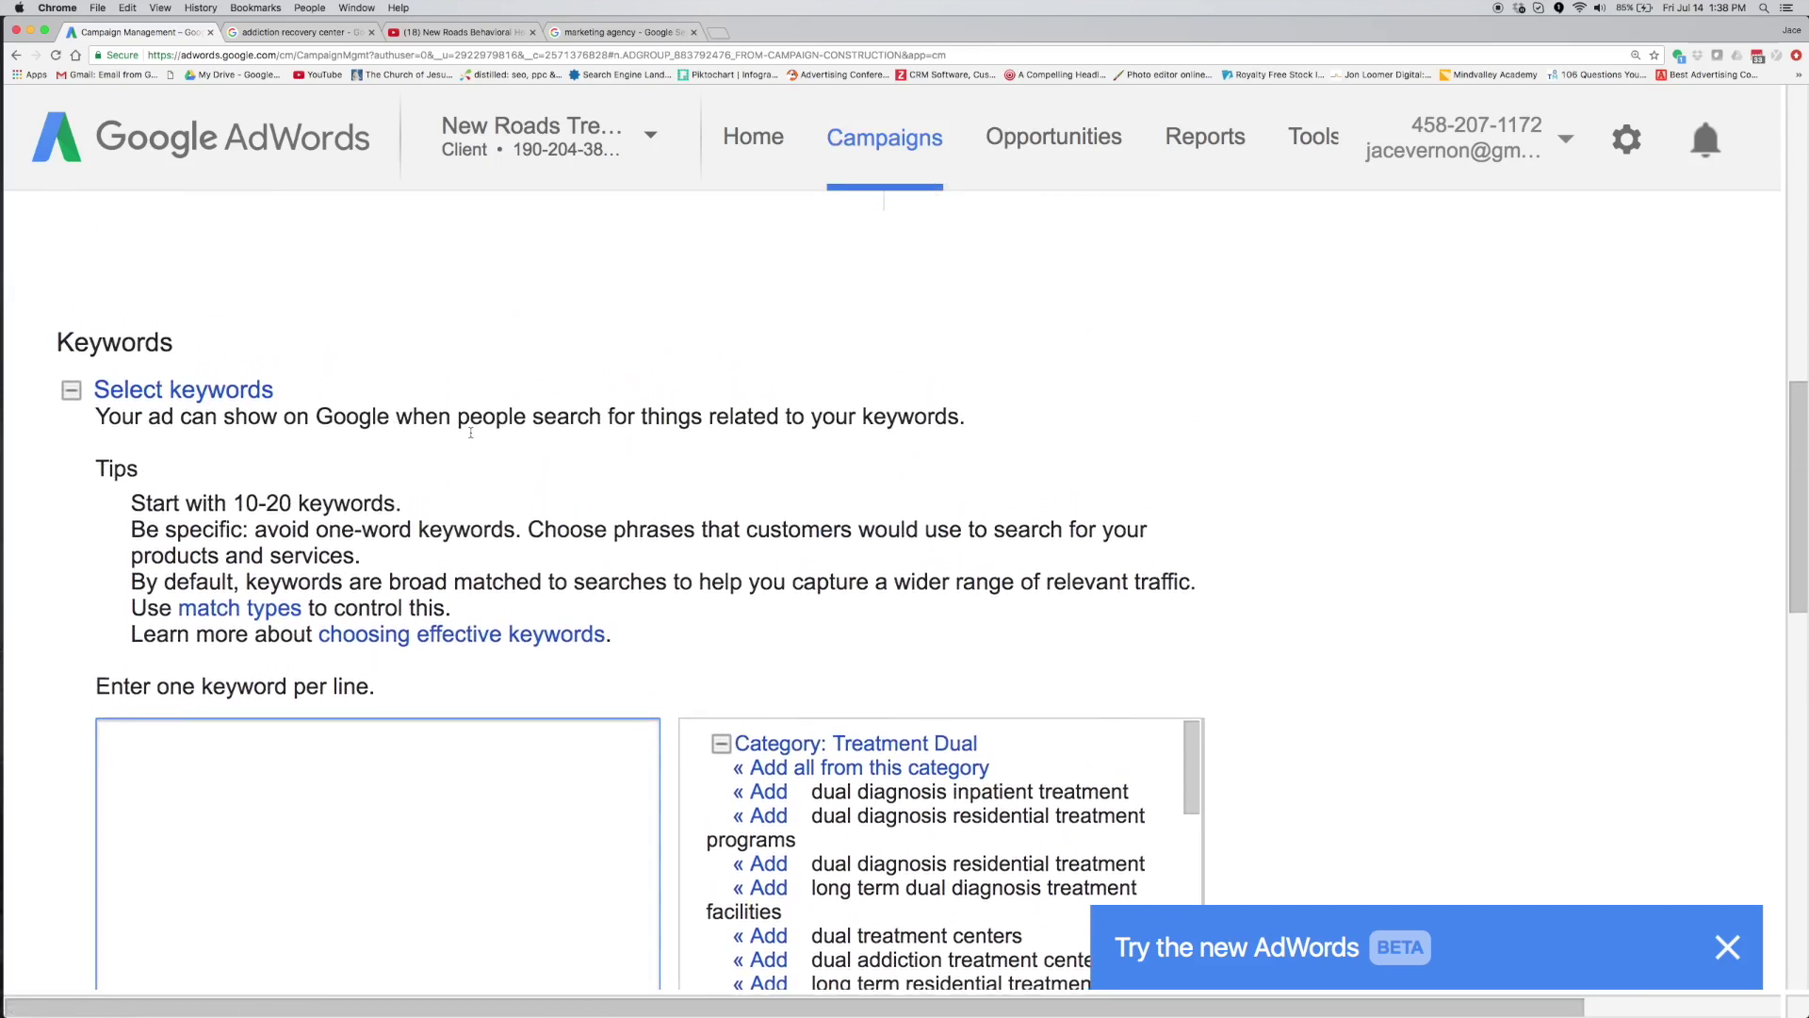
{"action": "scroll", "coordinate": [471, 432], "scroll_direction": "down", "scroll_amount": 2}
{"action": "scroll", "coordinate": [471, 431], "scroll_direction": "down", "scroll_amount": 2}
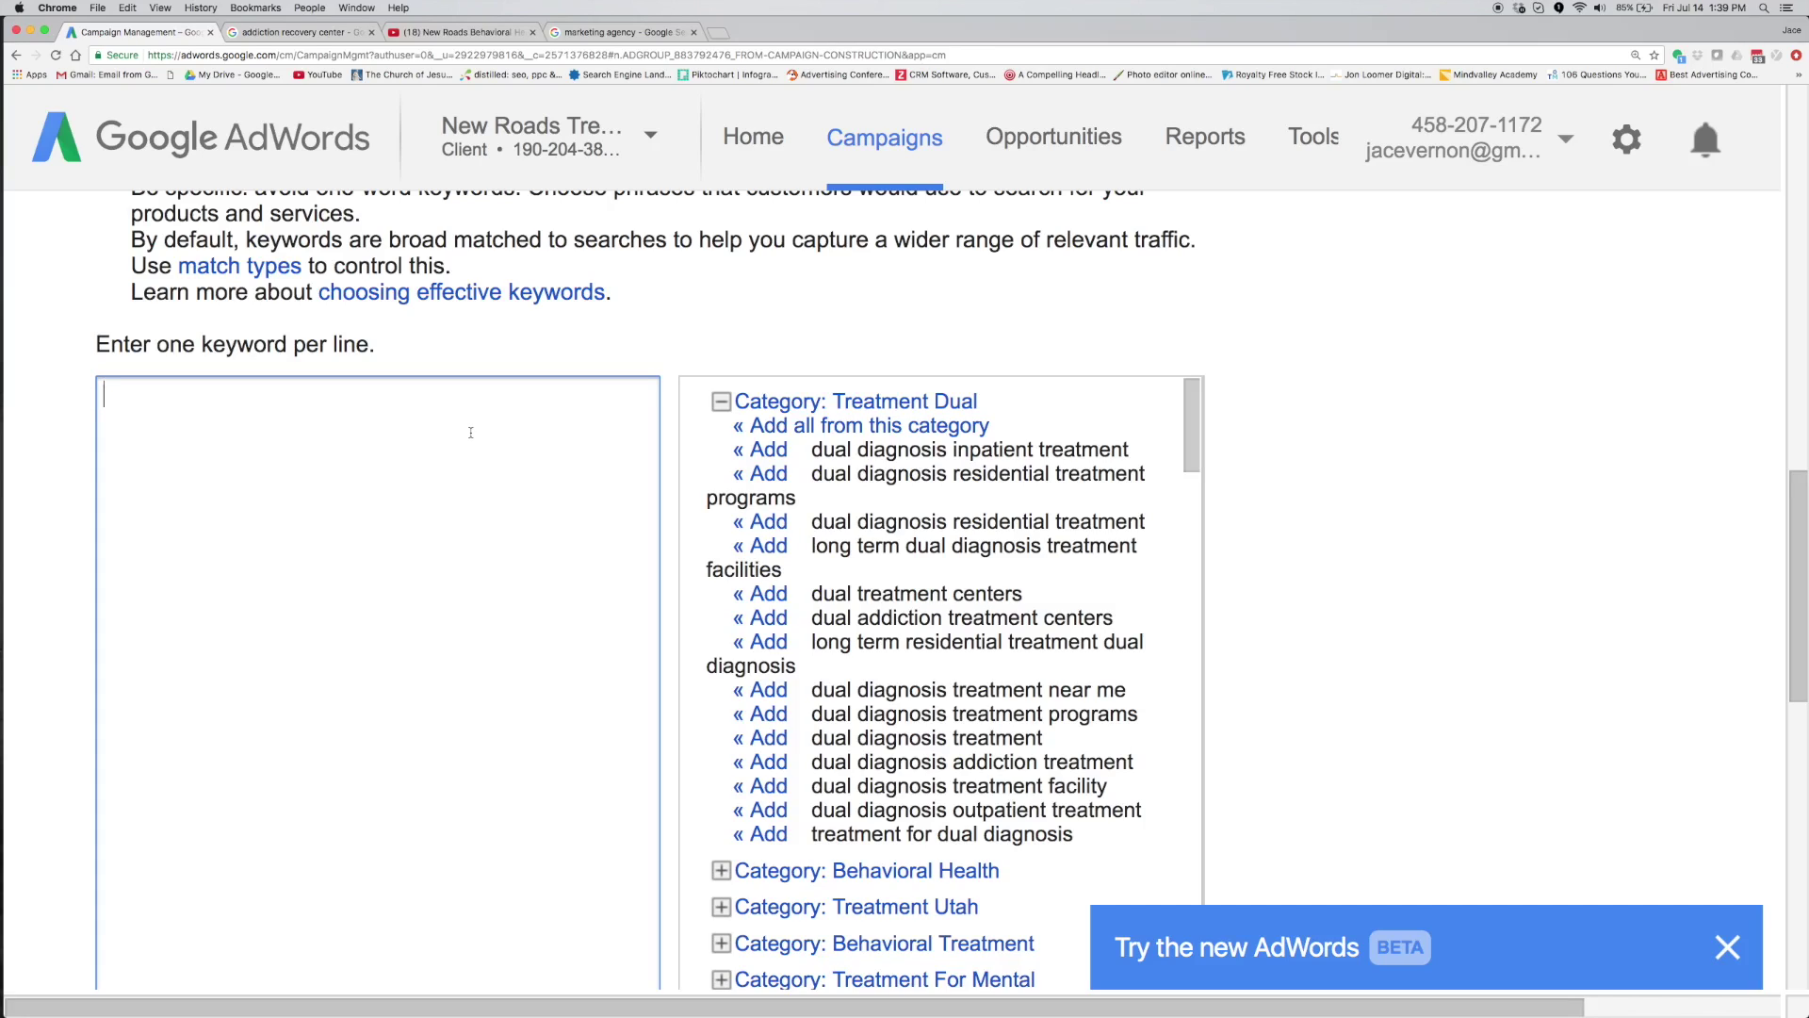
Add all keywords from Treatment Dual, Behavioral Health, Treatment Utah, Behavioral Treatment and Treatment For Mental.
{"action": "left_click", "coordinate": [781, 426]}
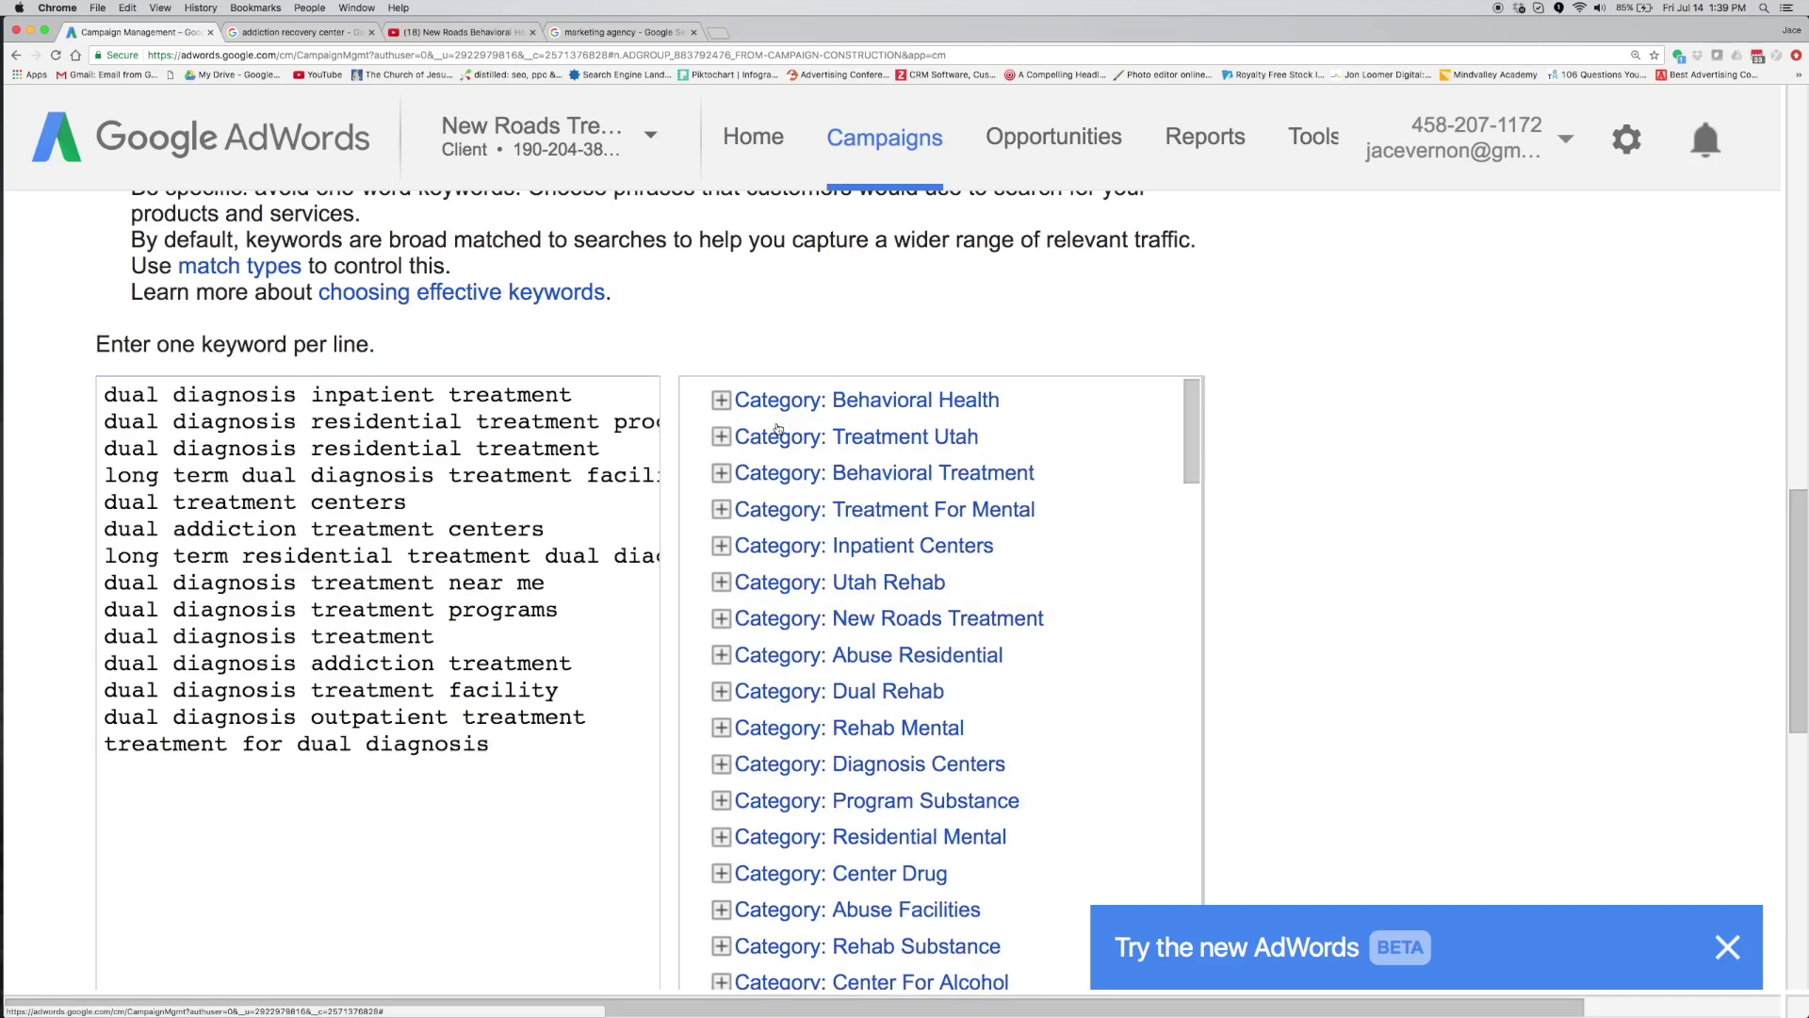
{"action": "scroll", "coordinate": [778, 428], "scroll_direction": "down", "scroll_amount": 1}
{"action": "scroll", "coordinate": [781, 429], "scroll_direction": "up", "scroll_amount": 2}
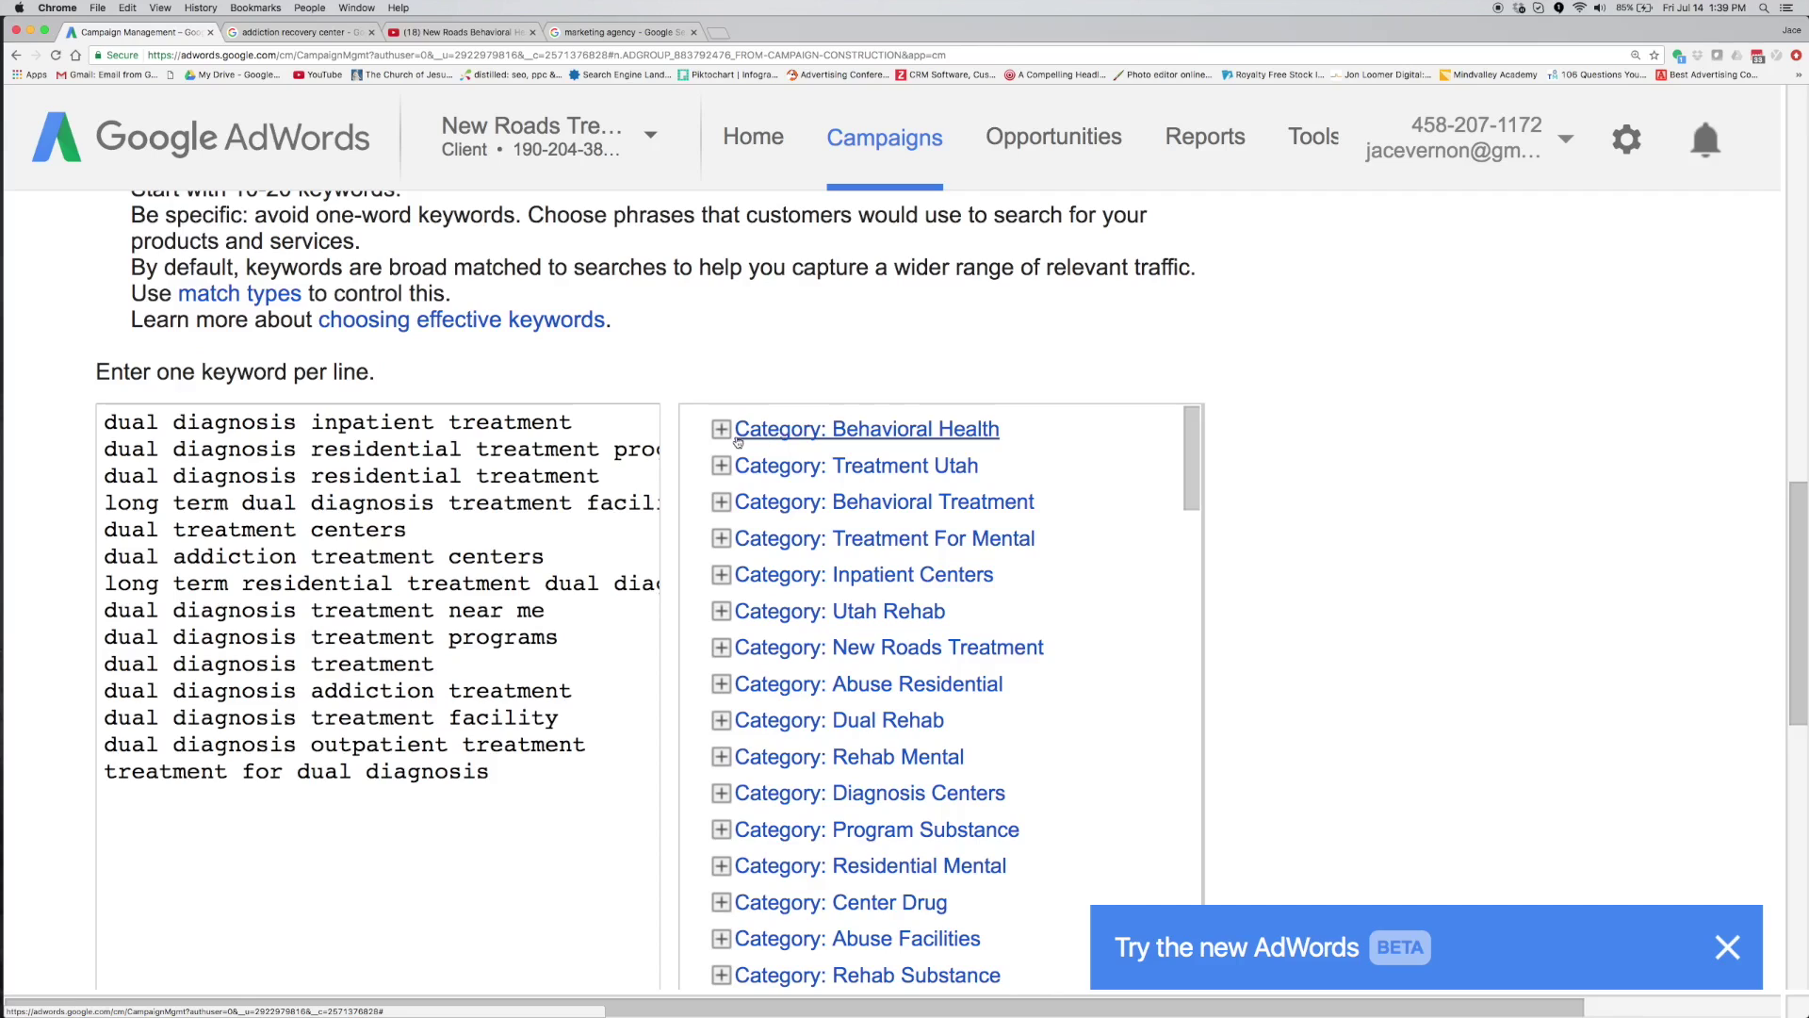
{"action": "left_click", "coordinate": [738, 439]}
{"action": "left_click", "coordinate": [766, 455]}
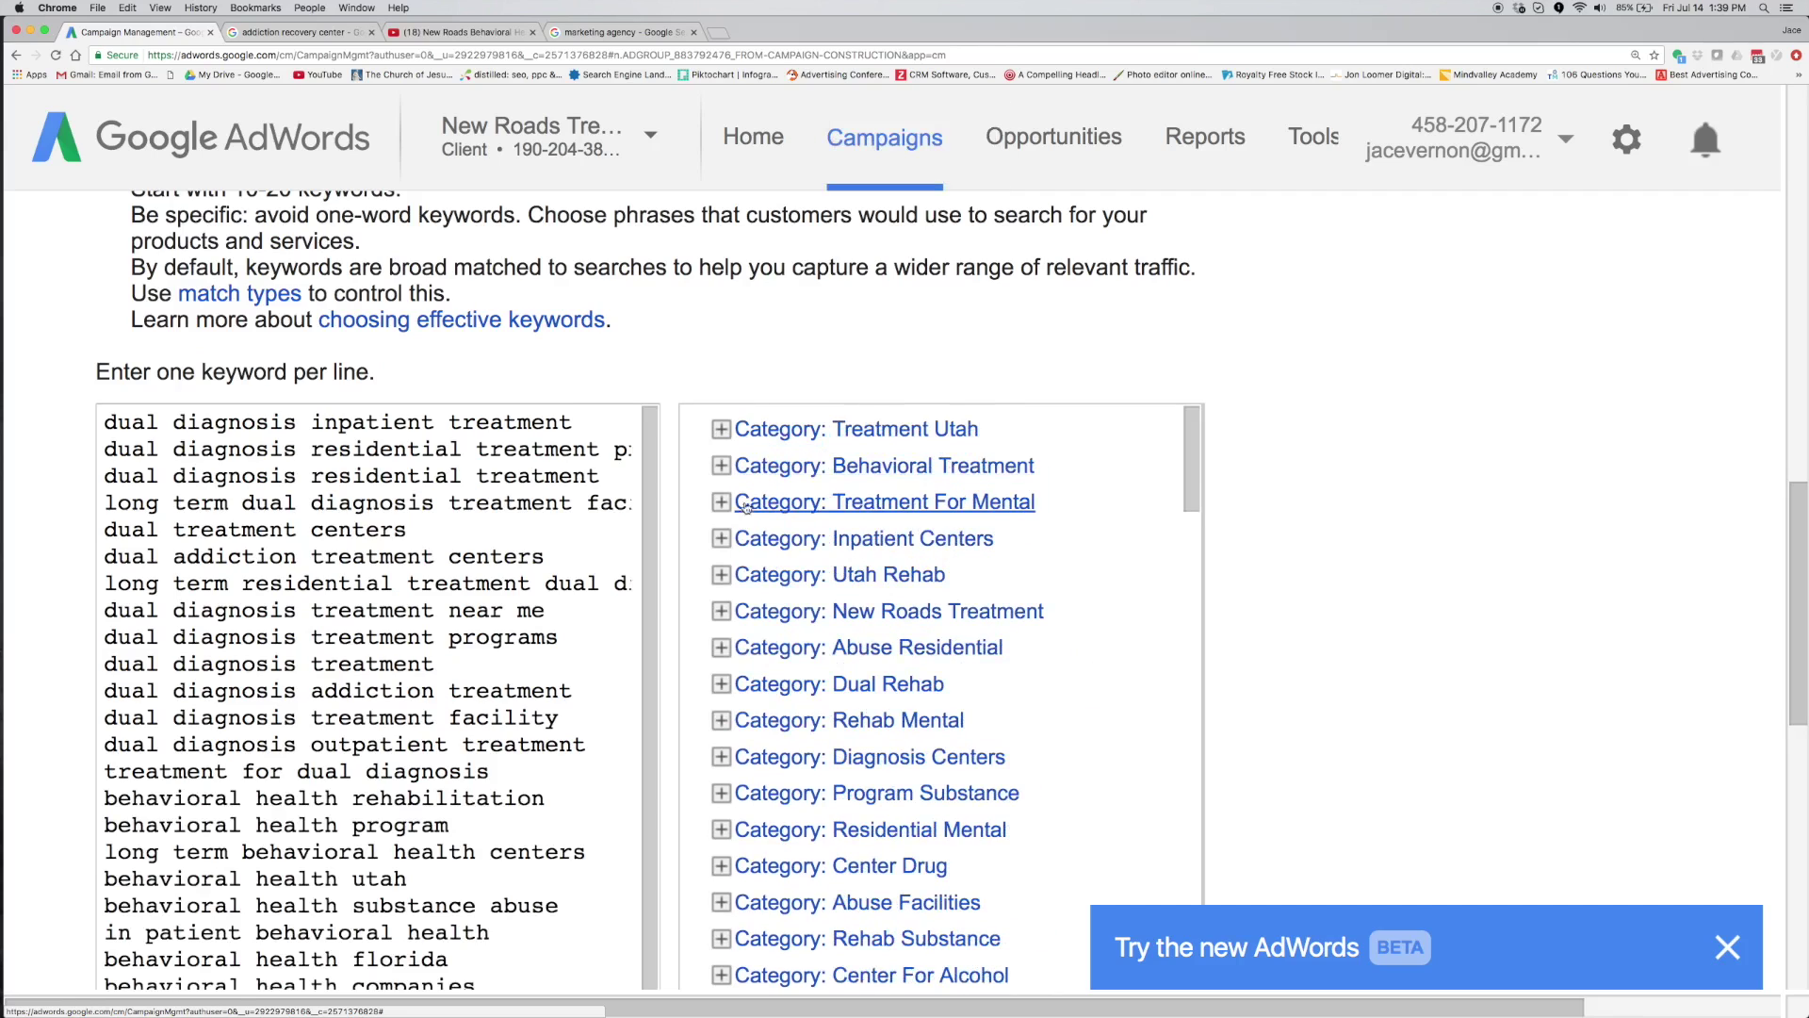
{"action": "left_click", "coordinate": [750, 430]}
{"action": "left_click", "coordinate": [767, 454]}
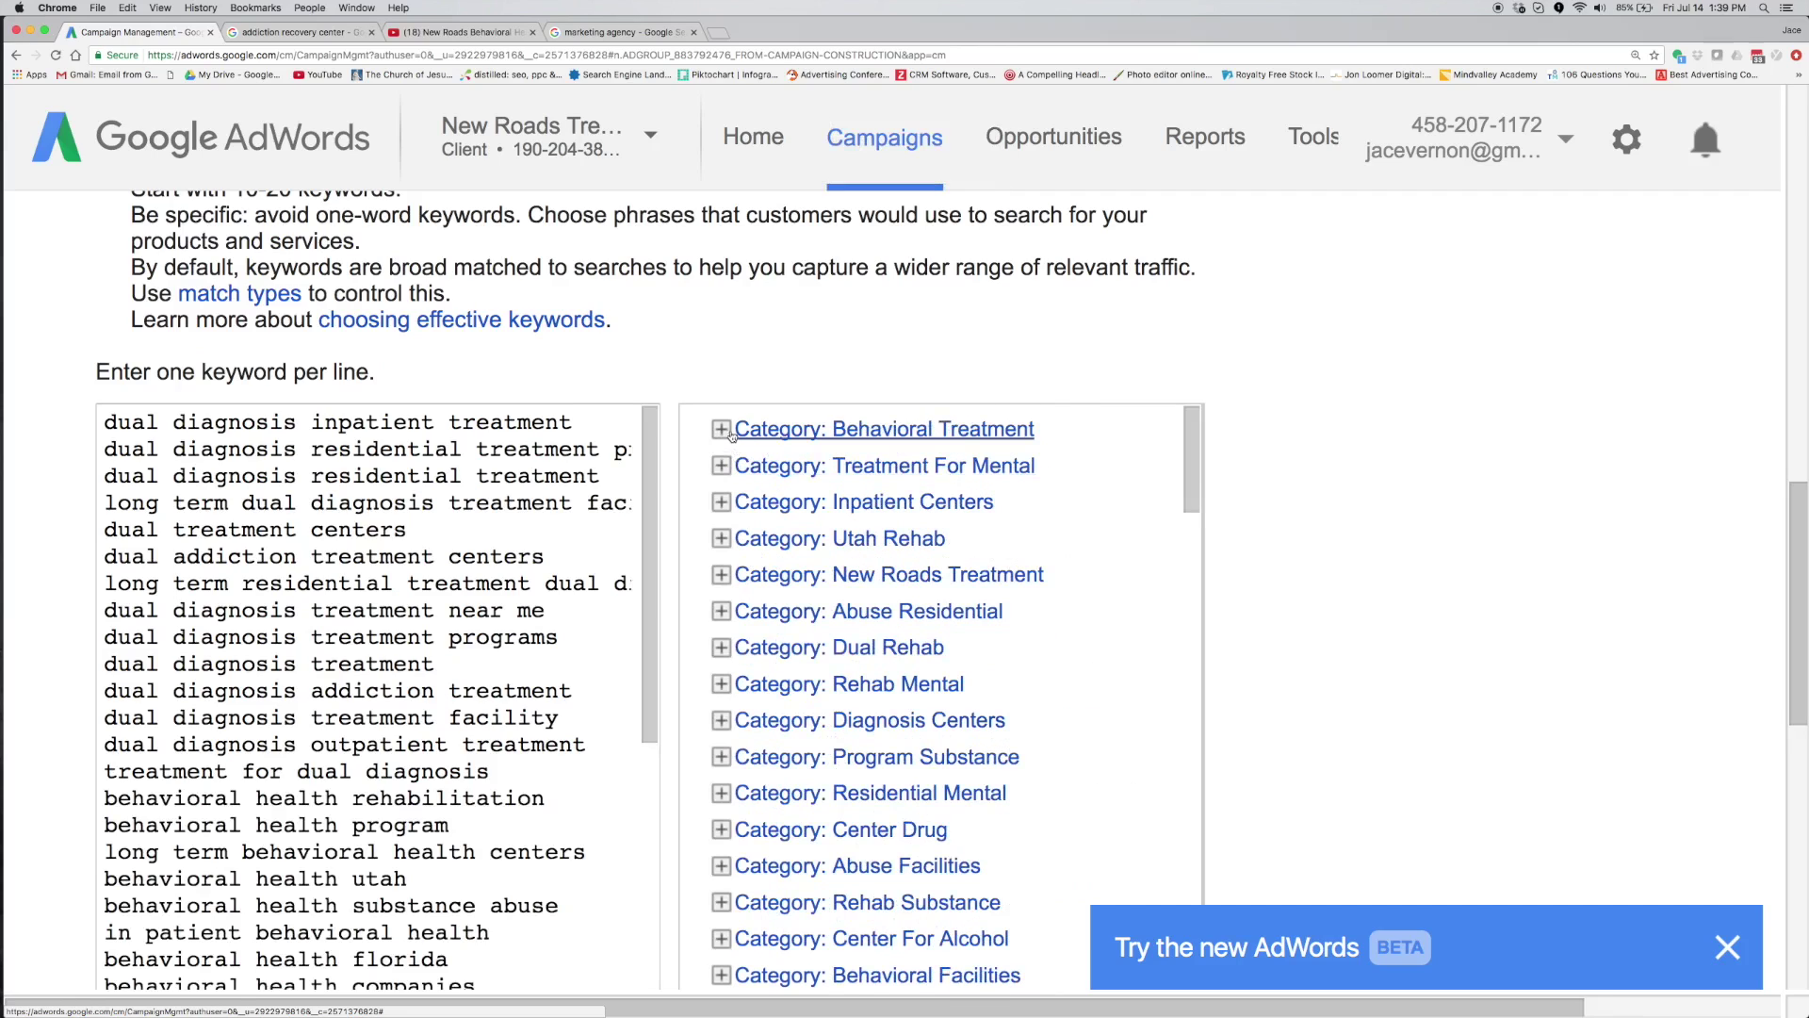
{"action": "left_click", "coordinate": [763, 430]}
{"action": "left_click", "coordinate": [764, 453]}
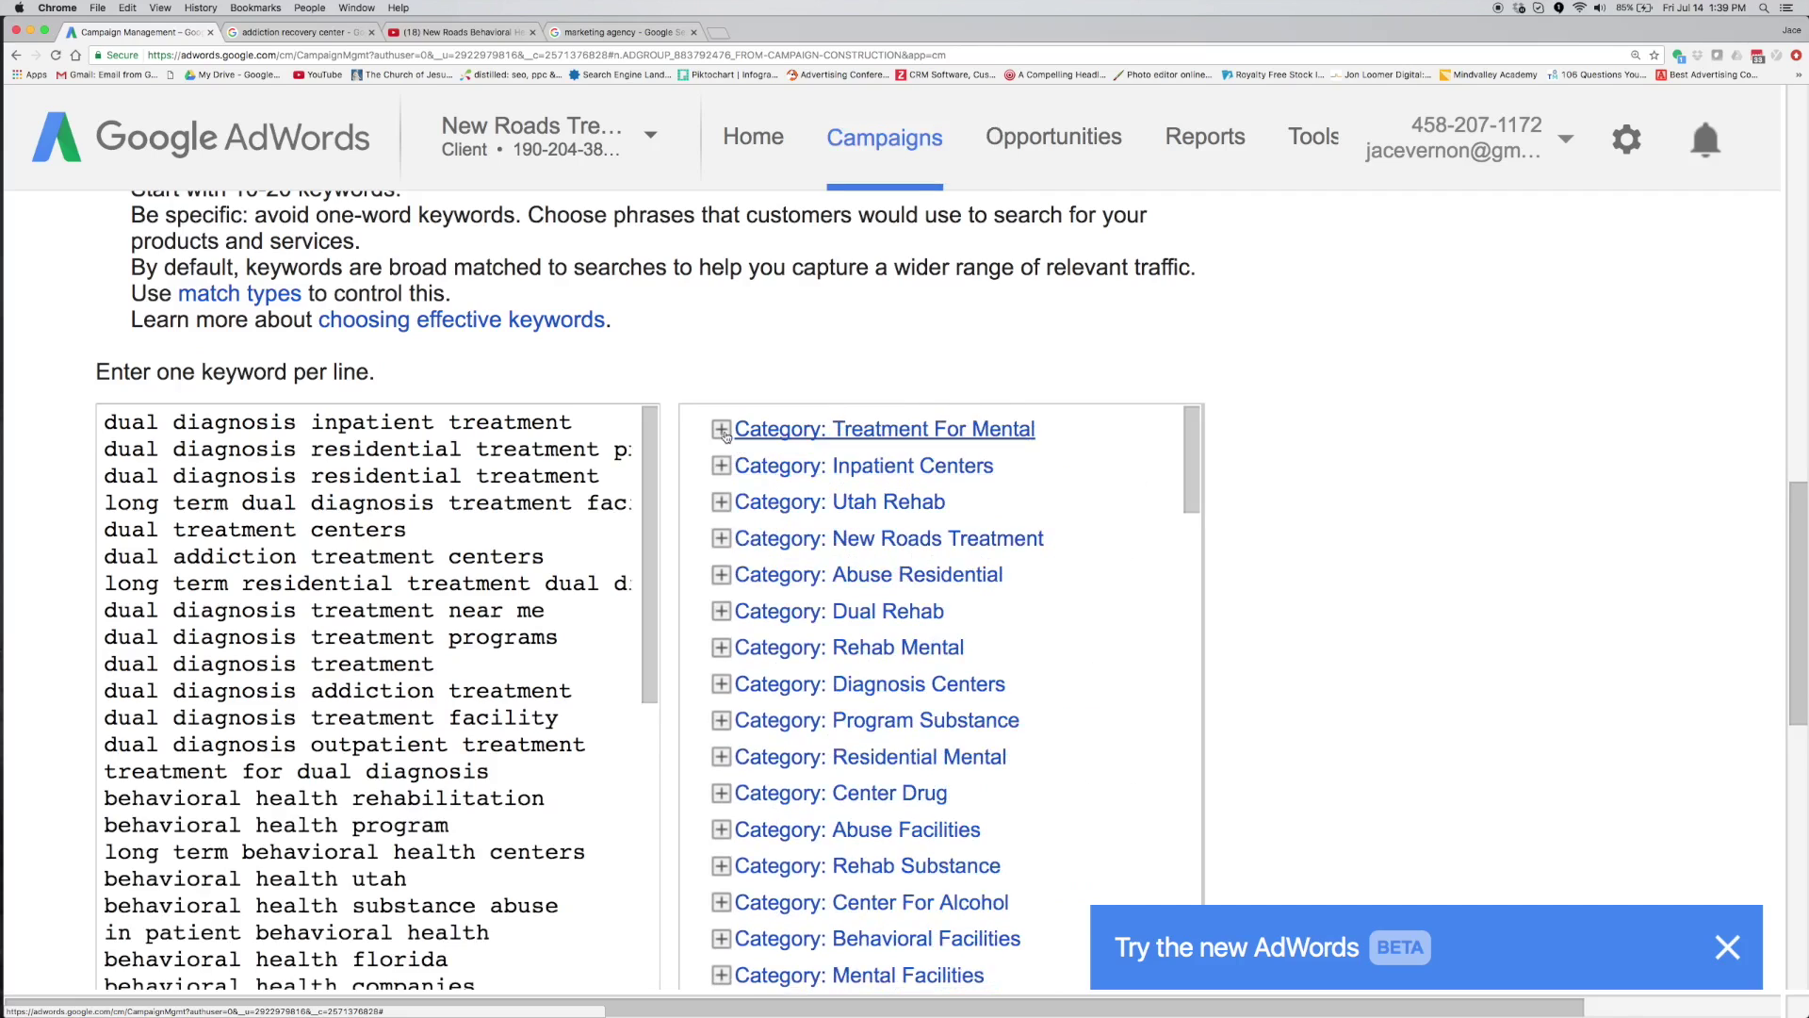
{"action": "left_click", "coordinate": [741, 439]}
{"action": "left_click", "coordinate": [782, 453]}
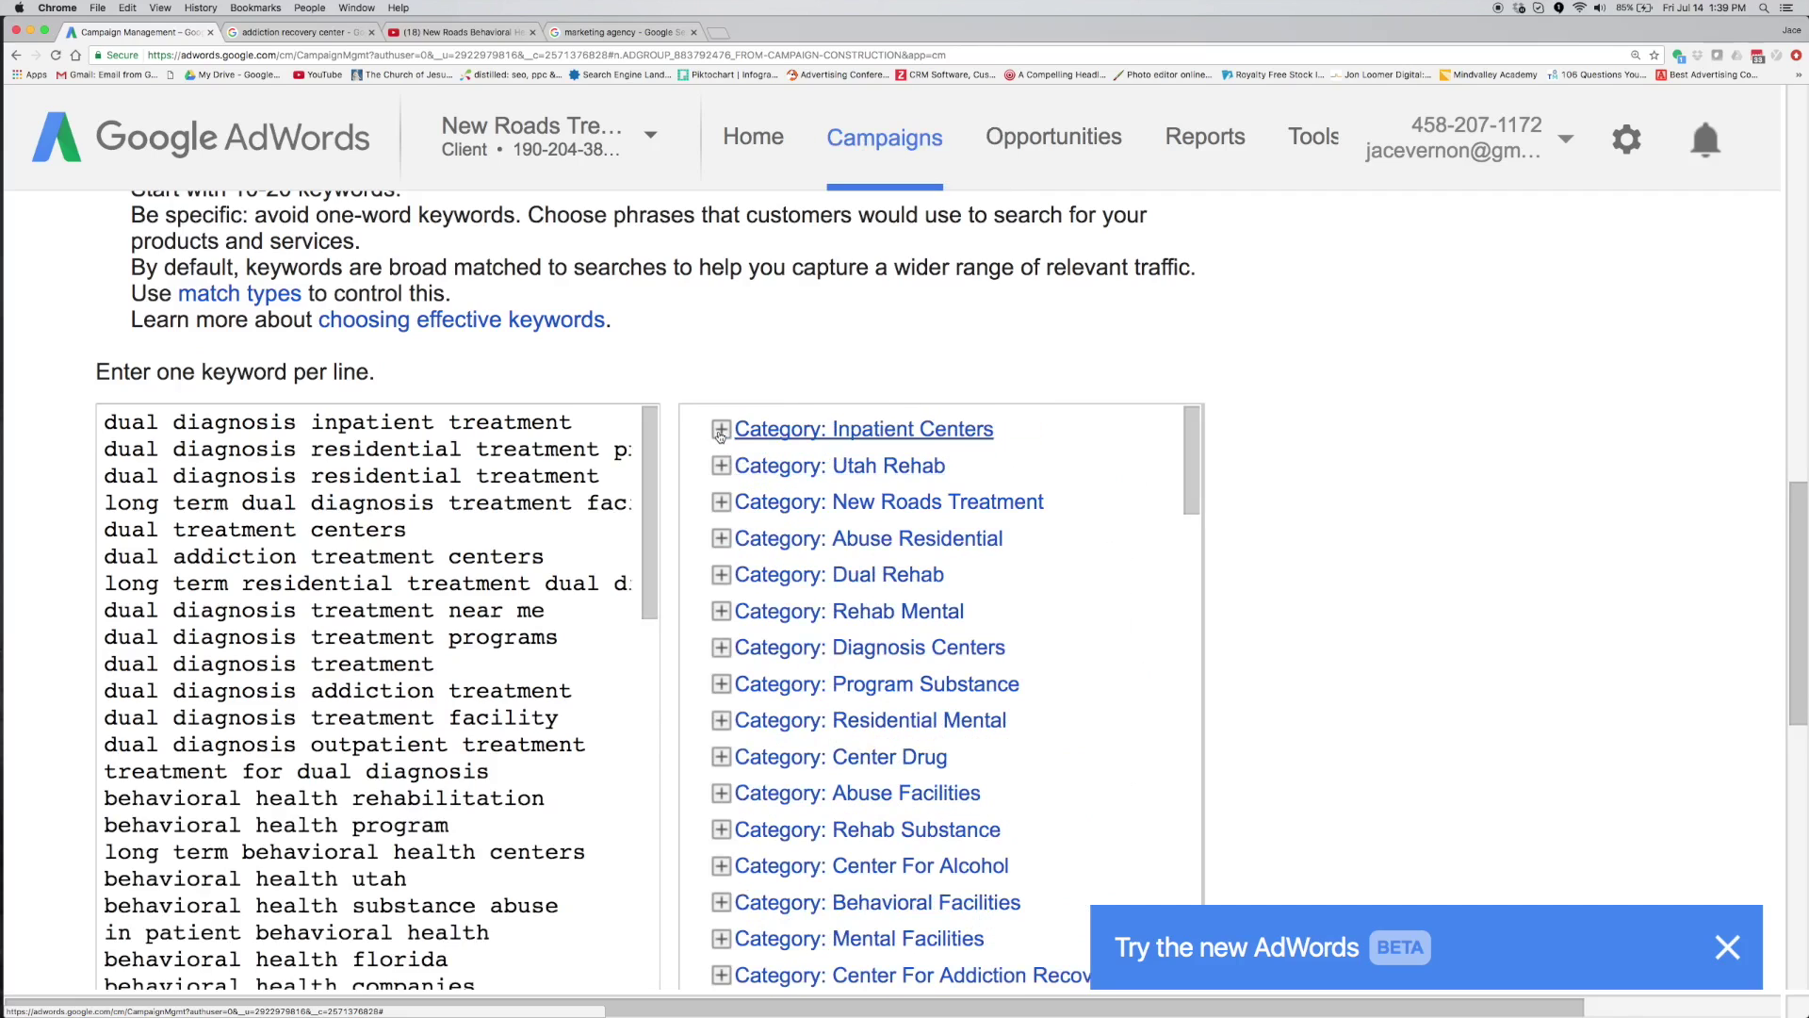
Add keywords from Inpatient Centers, Utah Rehab, New Roads Treatment, Abuse Residential, Dual Rehab, Rehab Mental and Diagnosis Centers.
{"action": "left_click", "coordinate": [770, 430]}
{"action": "left_click", "coordinate": [721, 431]}
{"action": "left_click", "coordinate": [770, 455]}
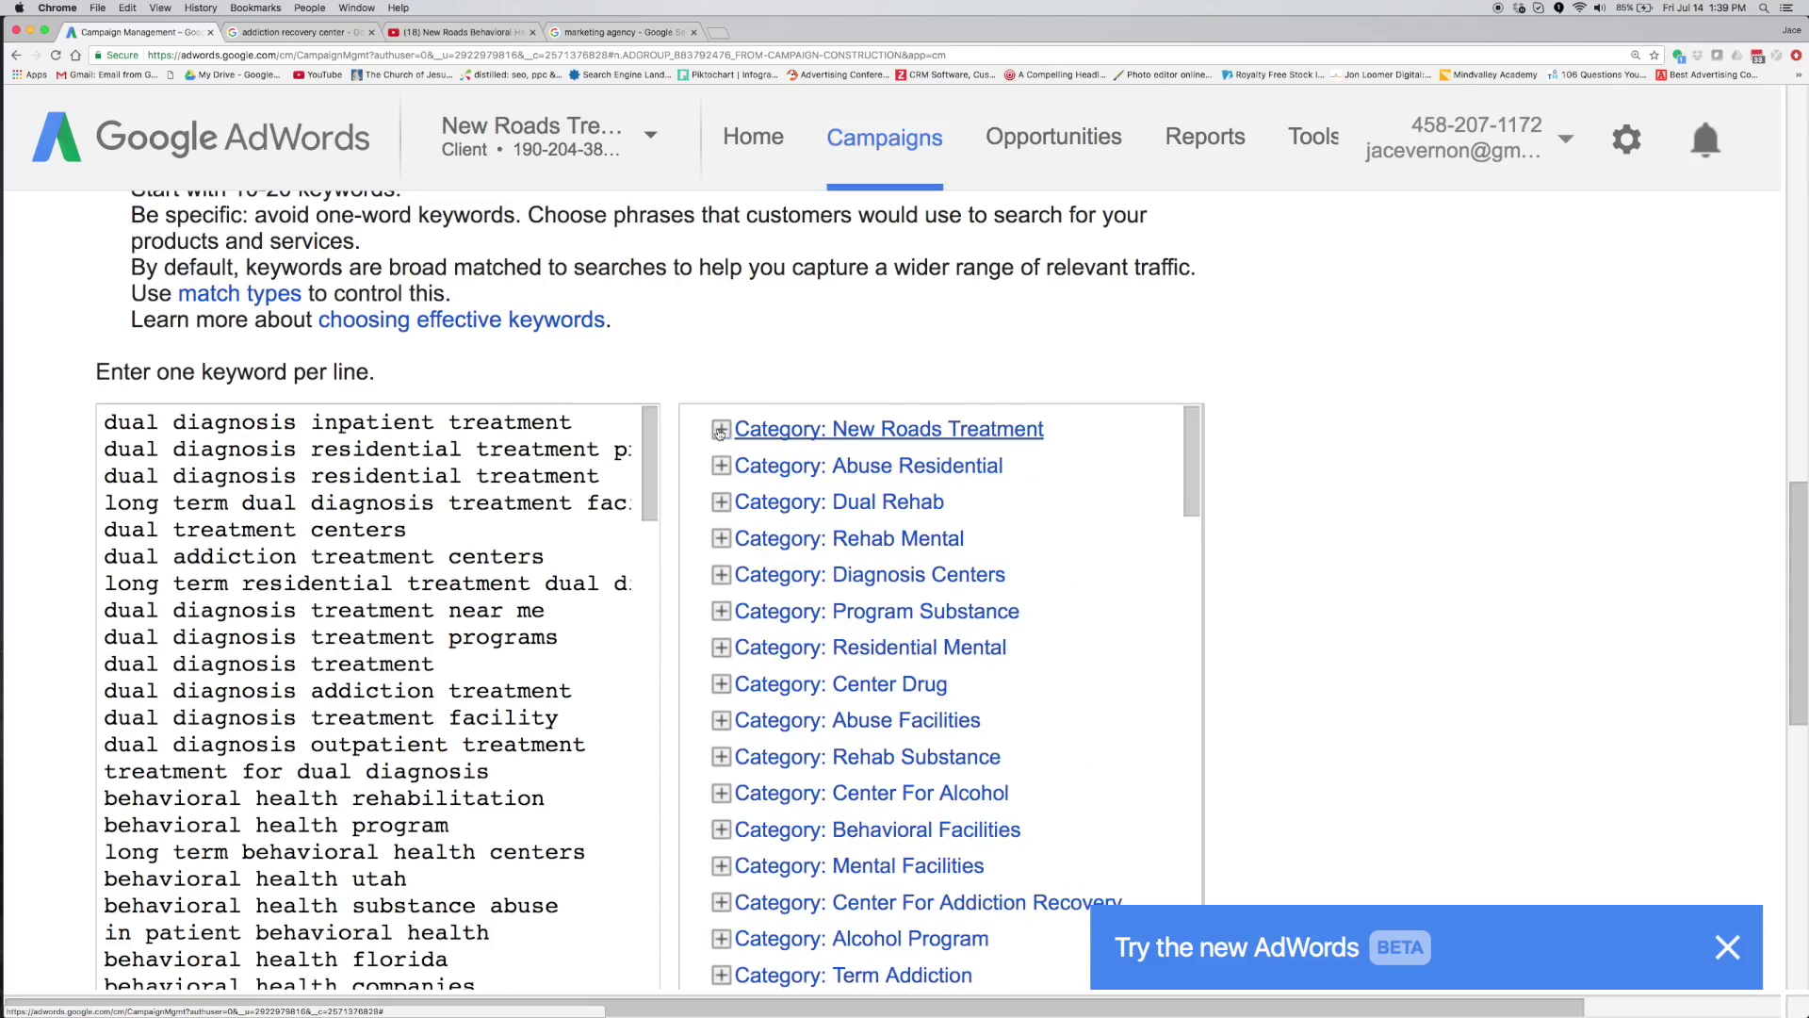
{"action": "left_click", "coordinate": [771, 430]}
{"action": "left_click", "coordinate": [776, 453]}
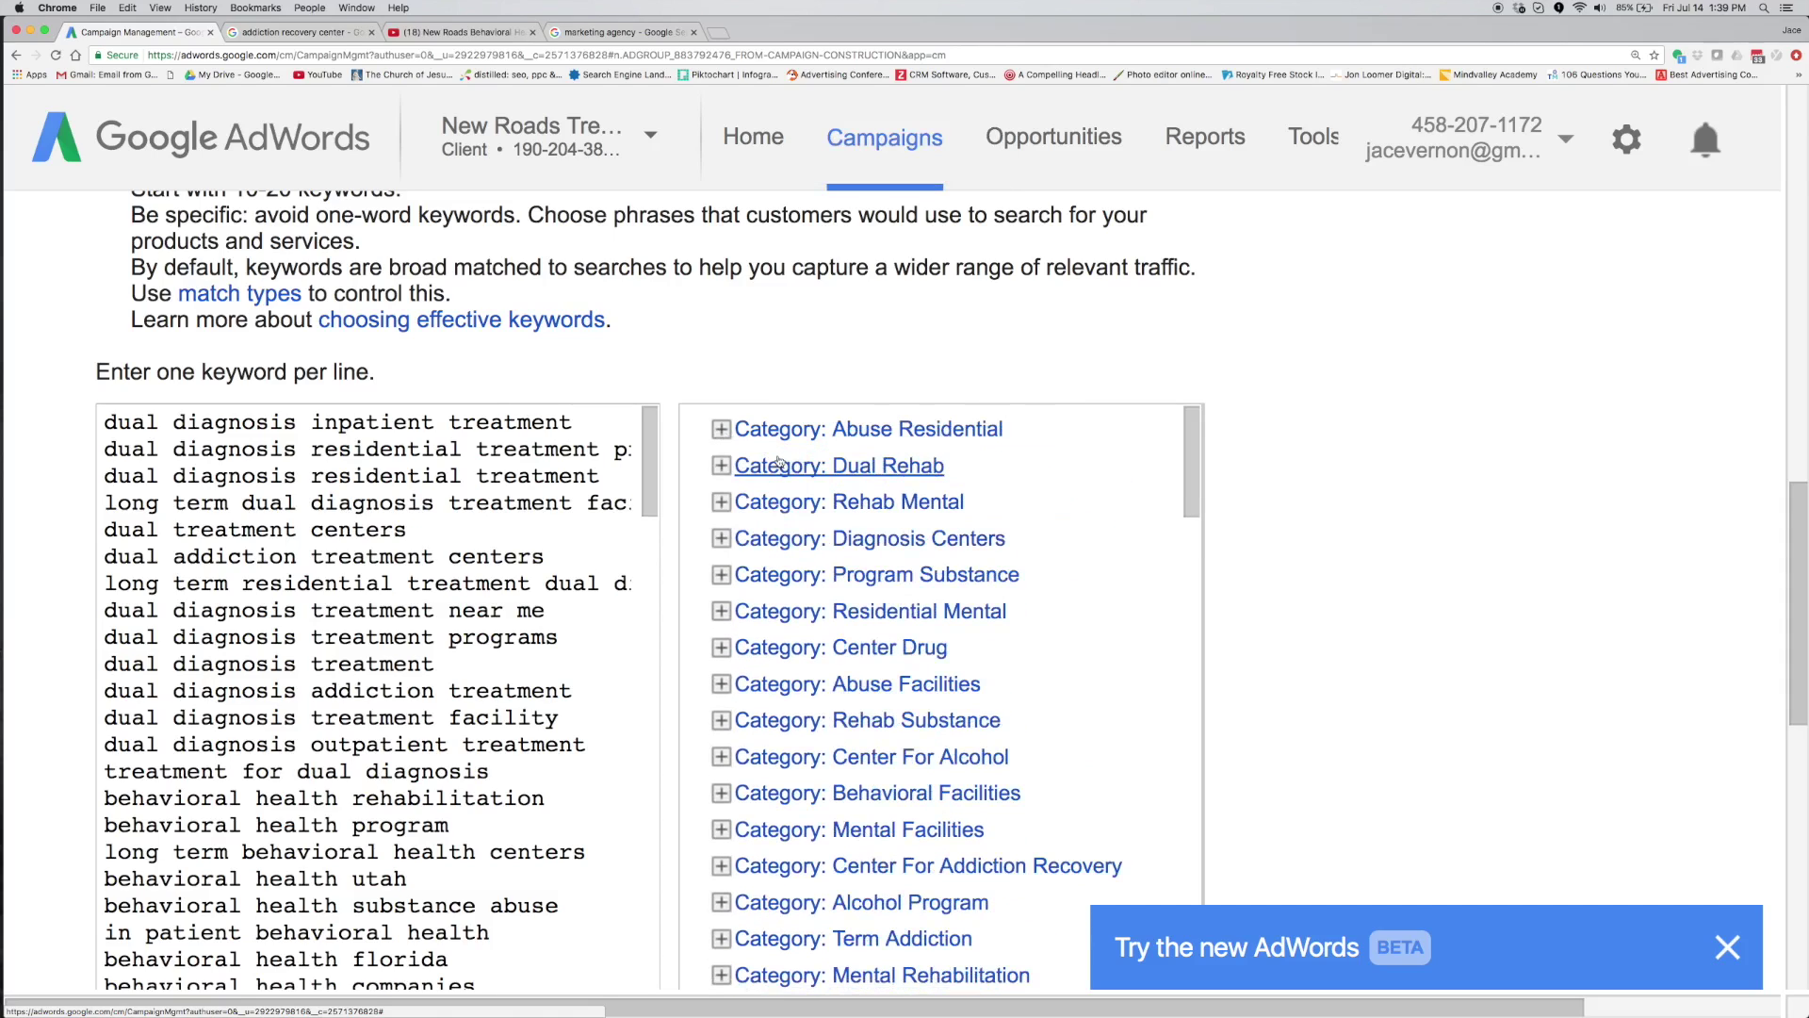
{"action": "left_click", "coordinate": [771, 430]}
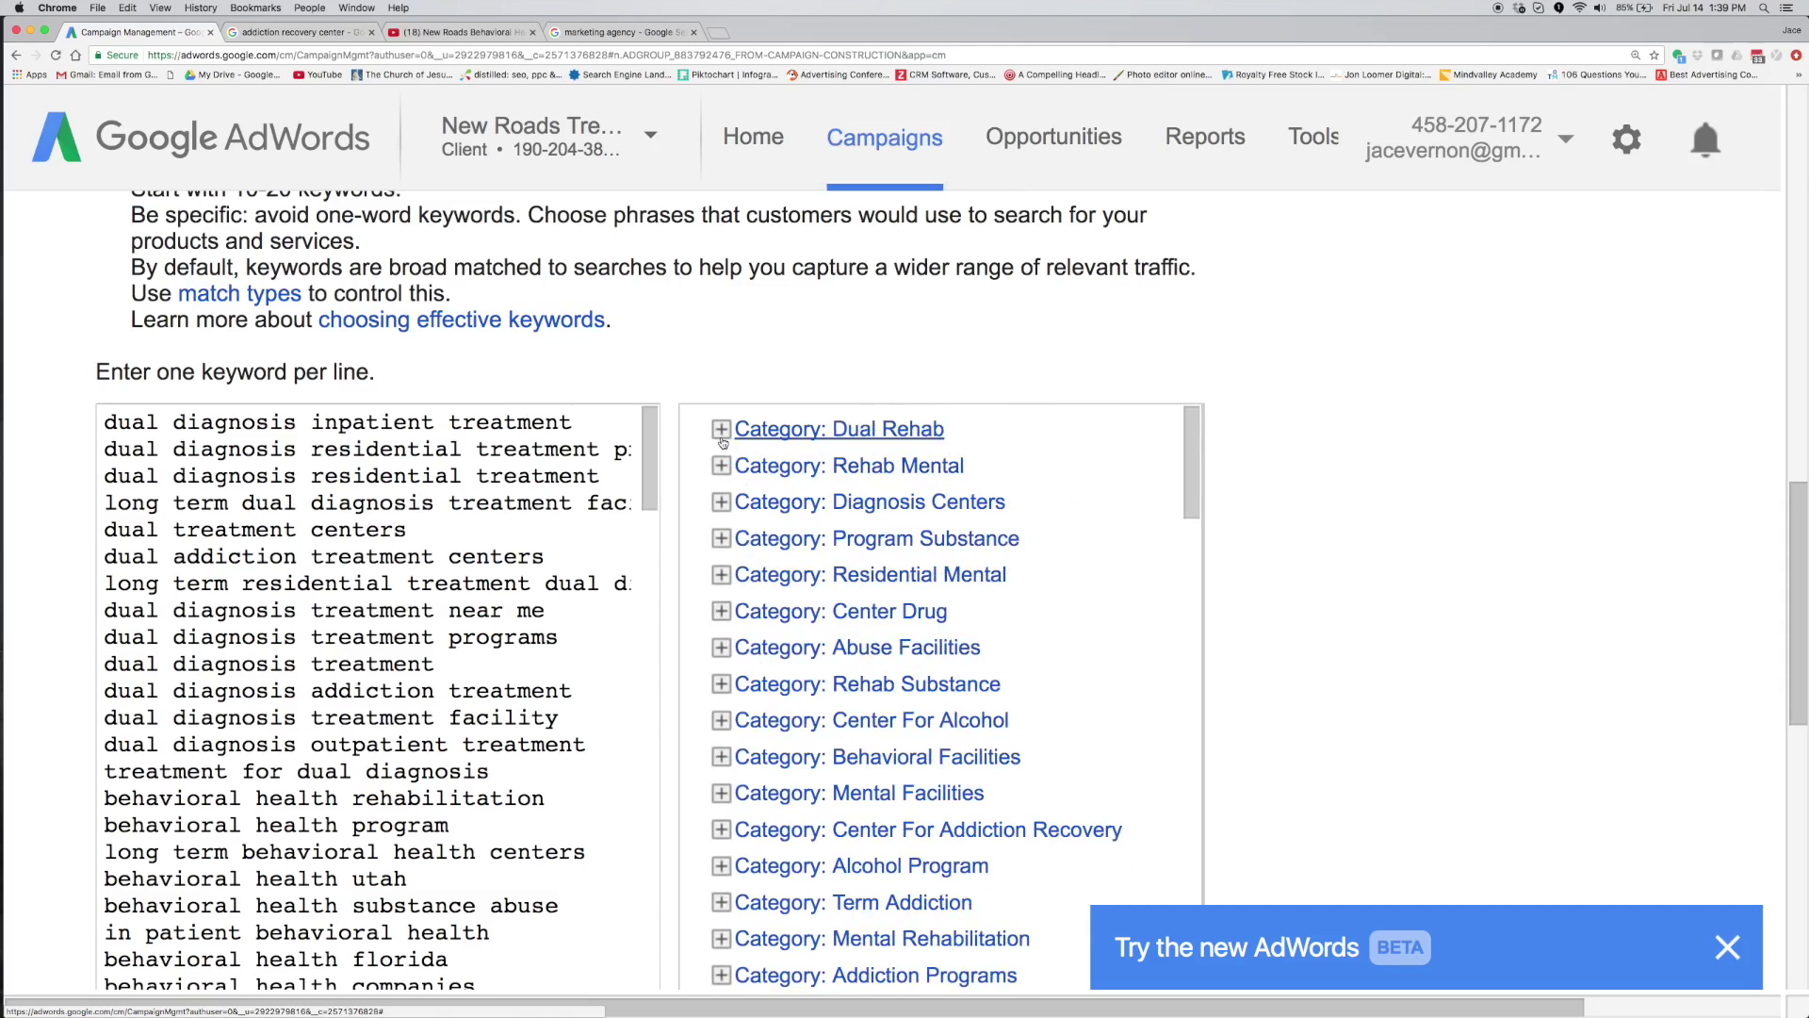
{"action": "left_click", "coordinate": [770, 433]}
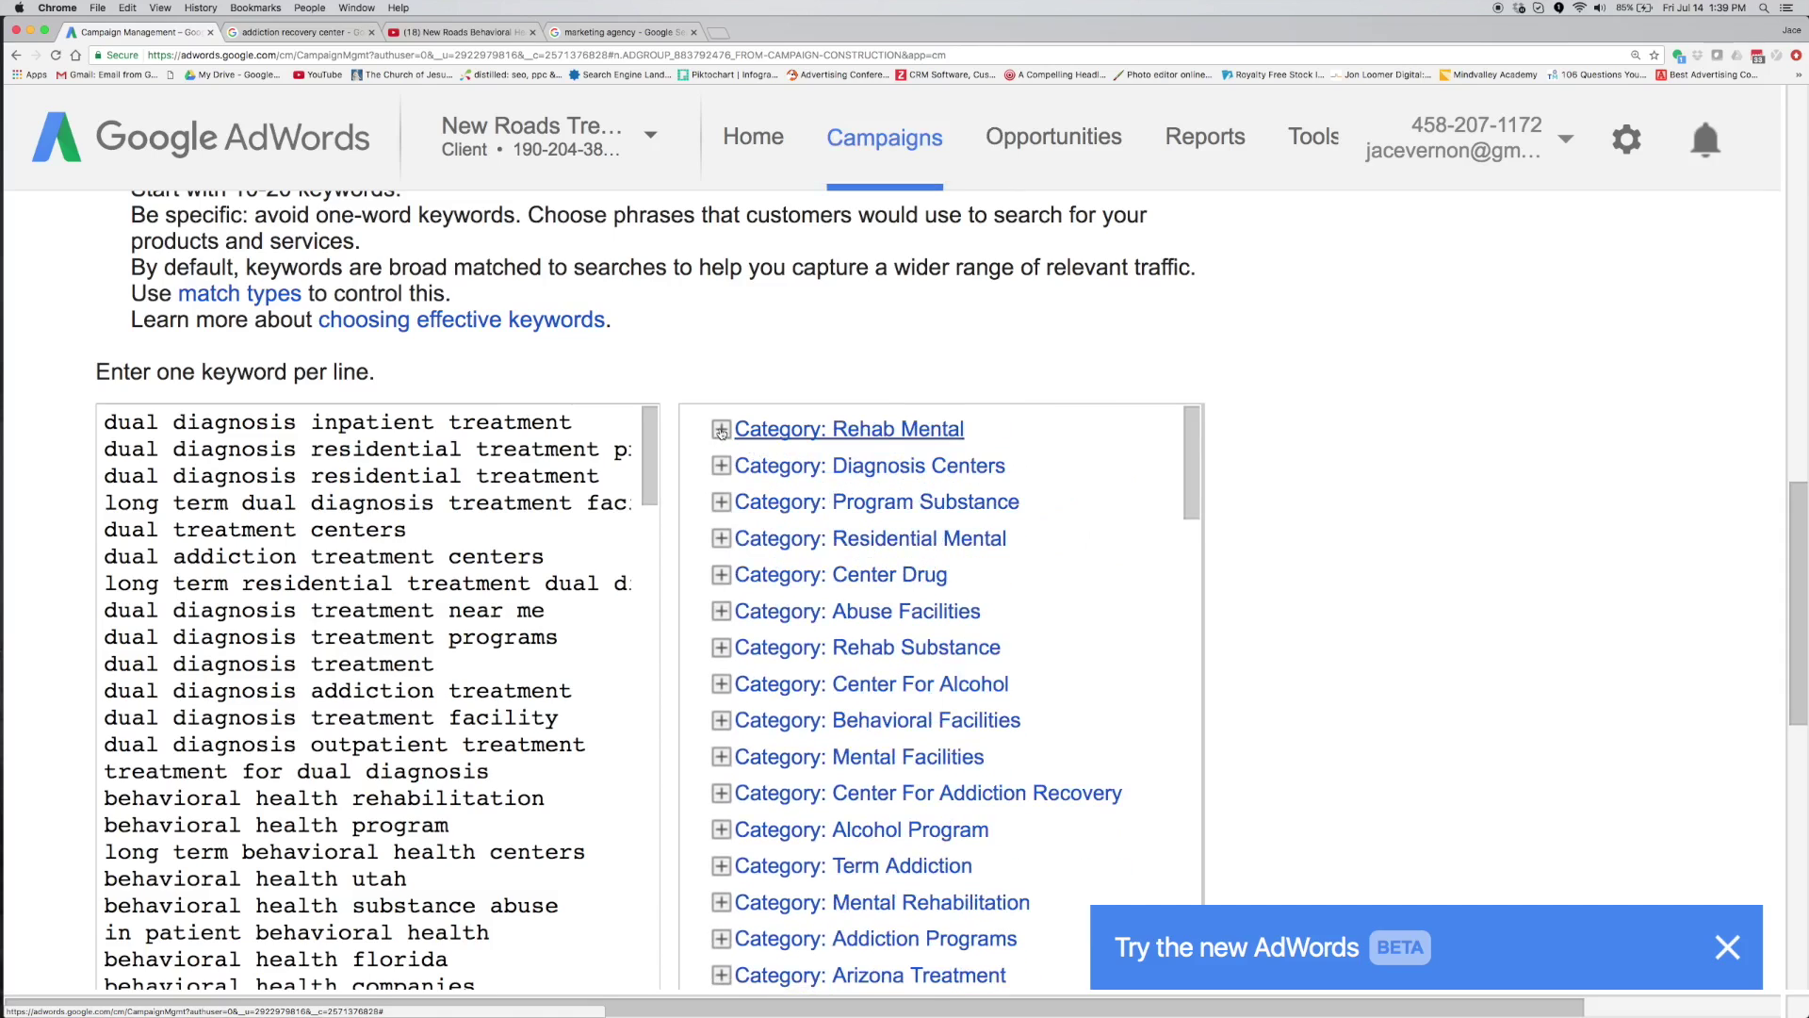
{"action": "left_click", "coordinate": [723, 432]}
{"action": "left_click", "coordinate": [773, 455]}
{"action": "left_click", "coordinate": [728, 434]}
{"action": "left_click", "coordinate": [775, 454]}
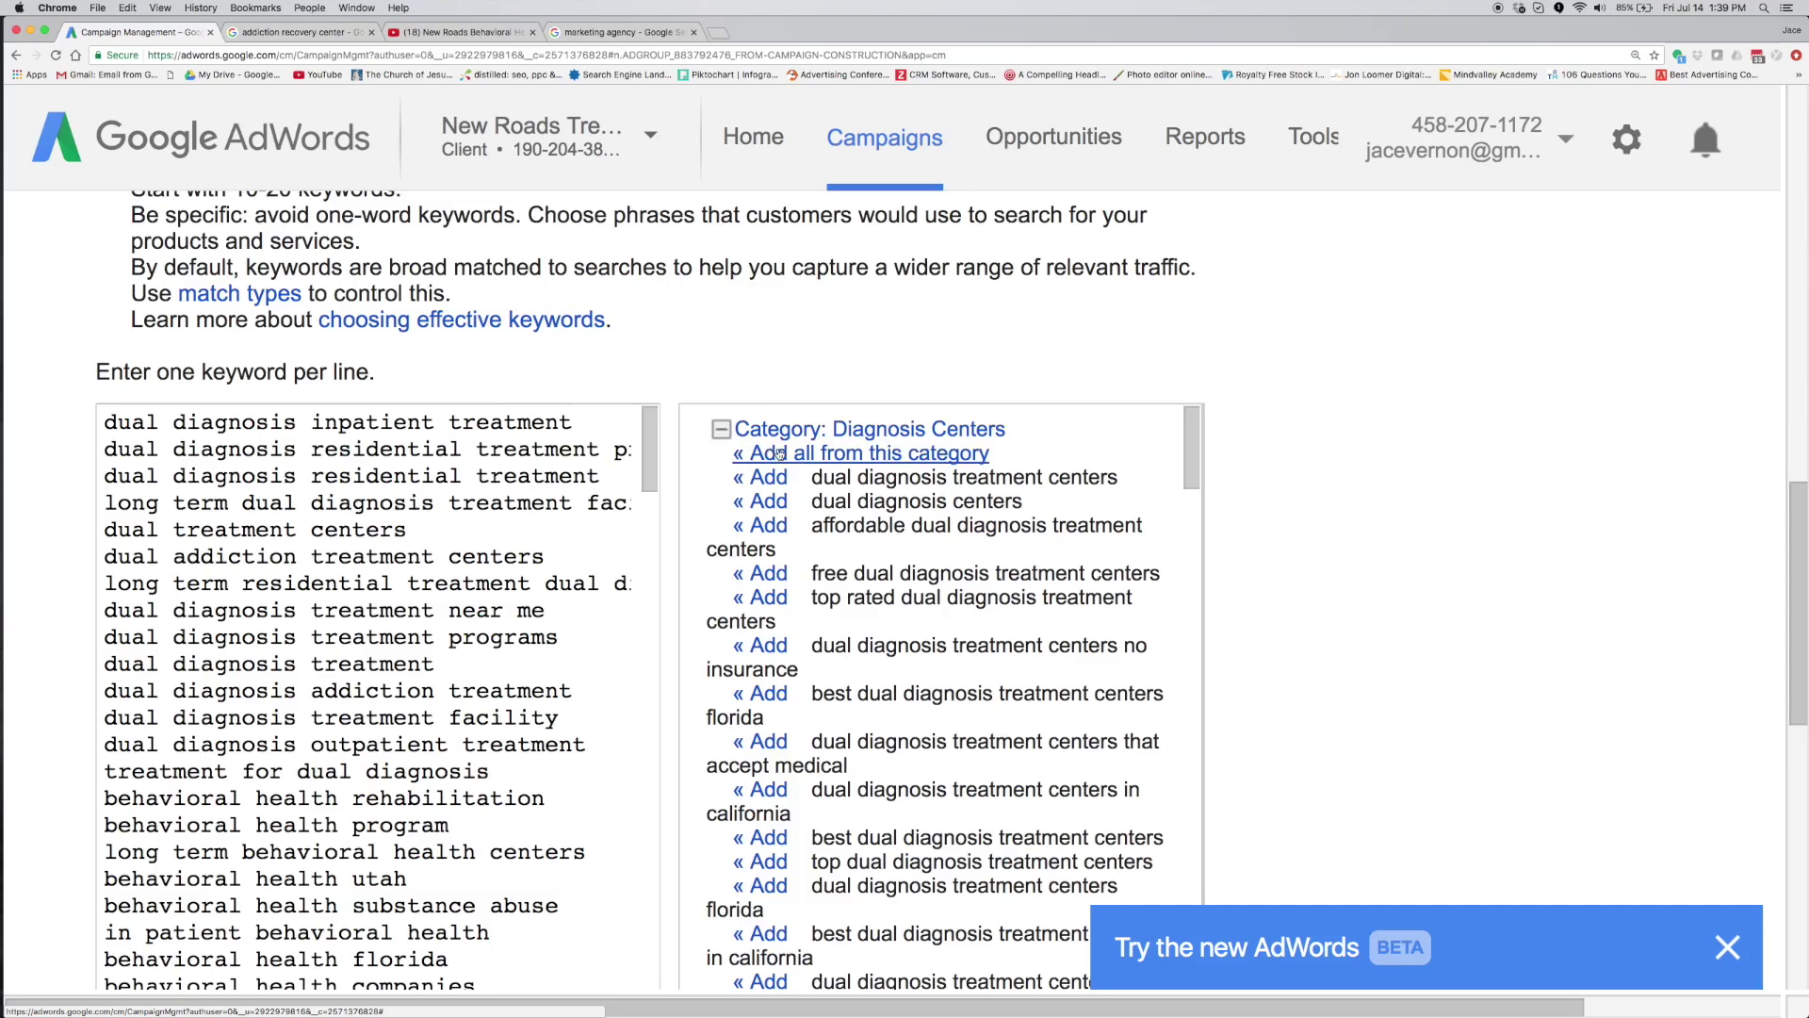
{"action": "scroll", "coordinate": [755, 465], "scroll_direction": "down", "scroll_amount": 1}
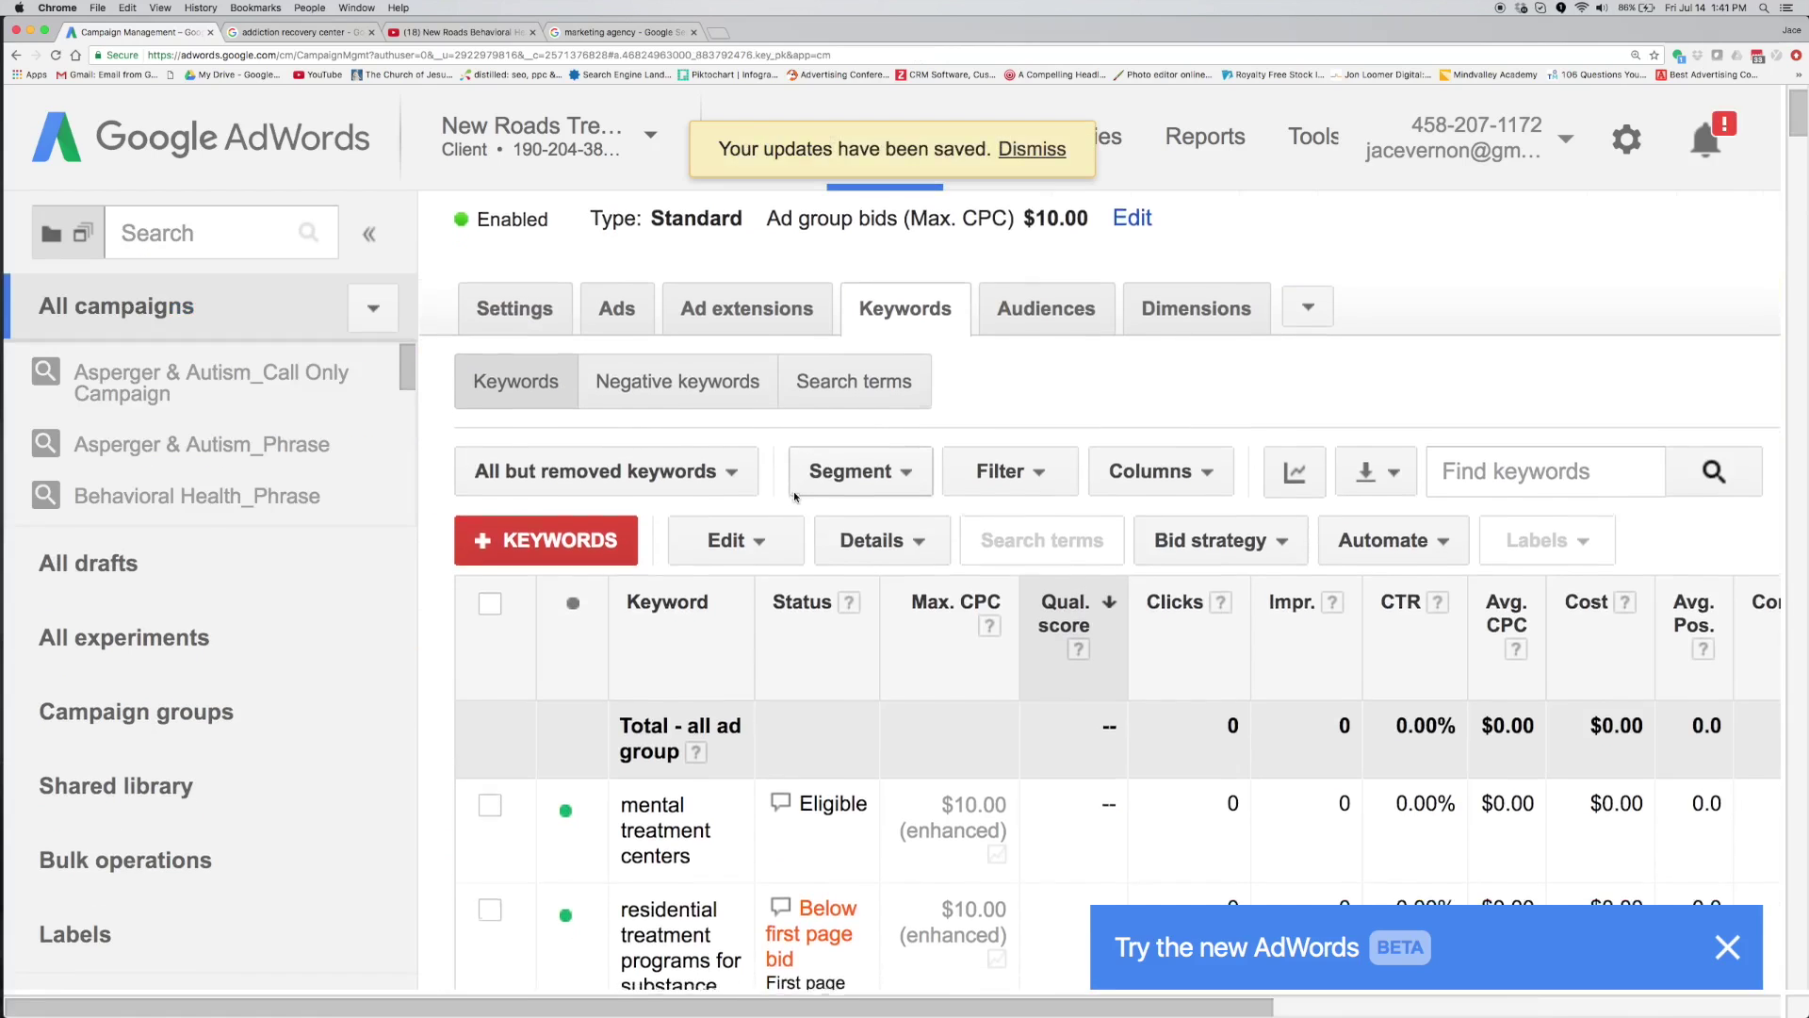
{"action": "scroll", "coordinate": [793, 490], "scroll_direction": "down", "scroll_amount": 3}
{"action": "scroll", "coordinate": [793, 491], "scroll_direction": "up", "scroll_amount": 4}
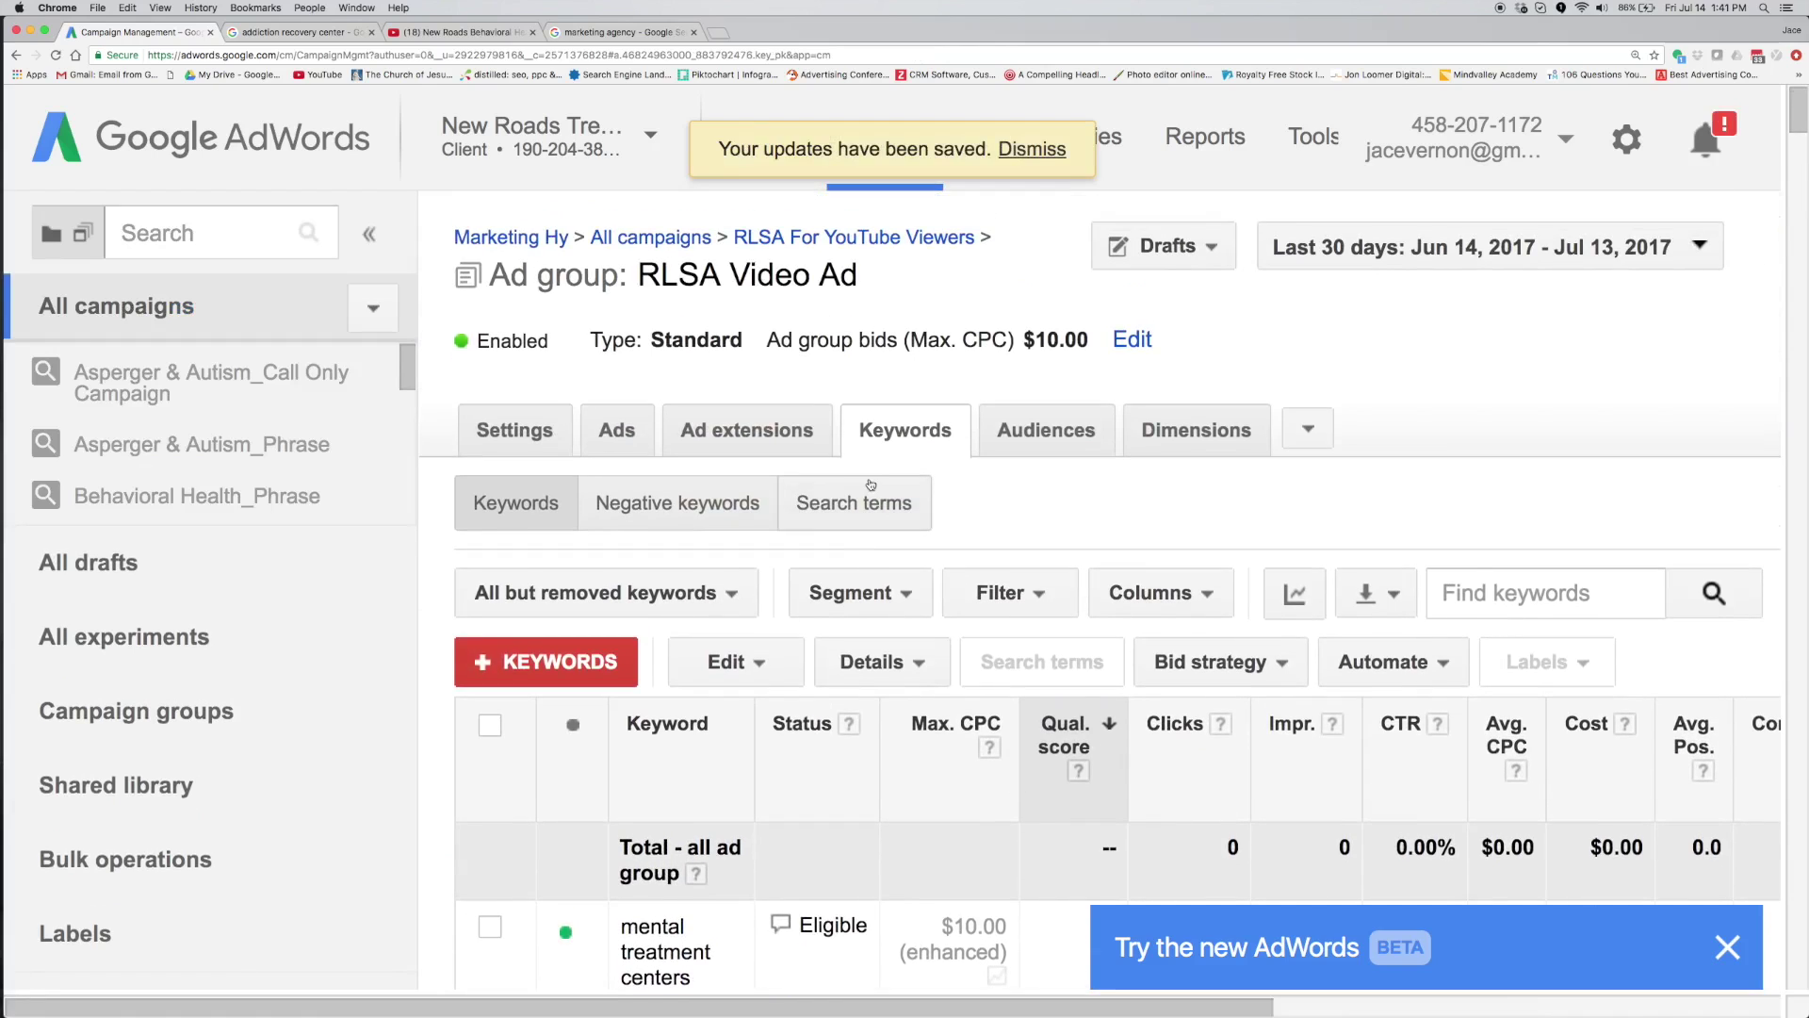
On the Audiences tab, add campaign-level targeting of type Interests & remarketing.
{"action": "left_click", "coordinate": [1054, 429]}
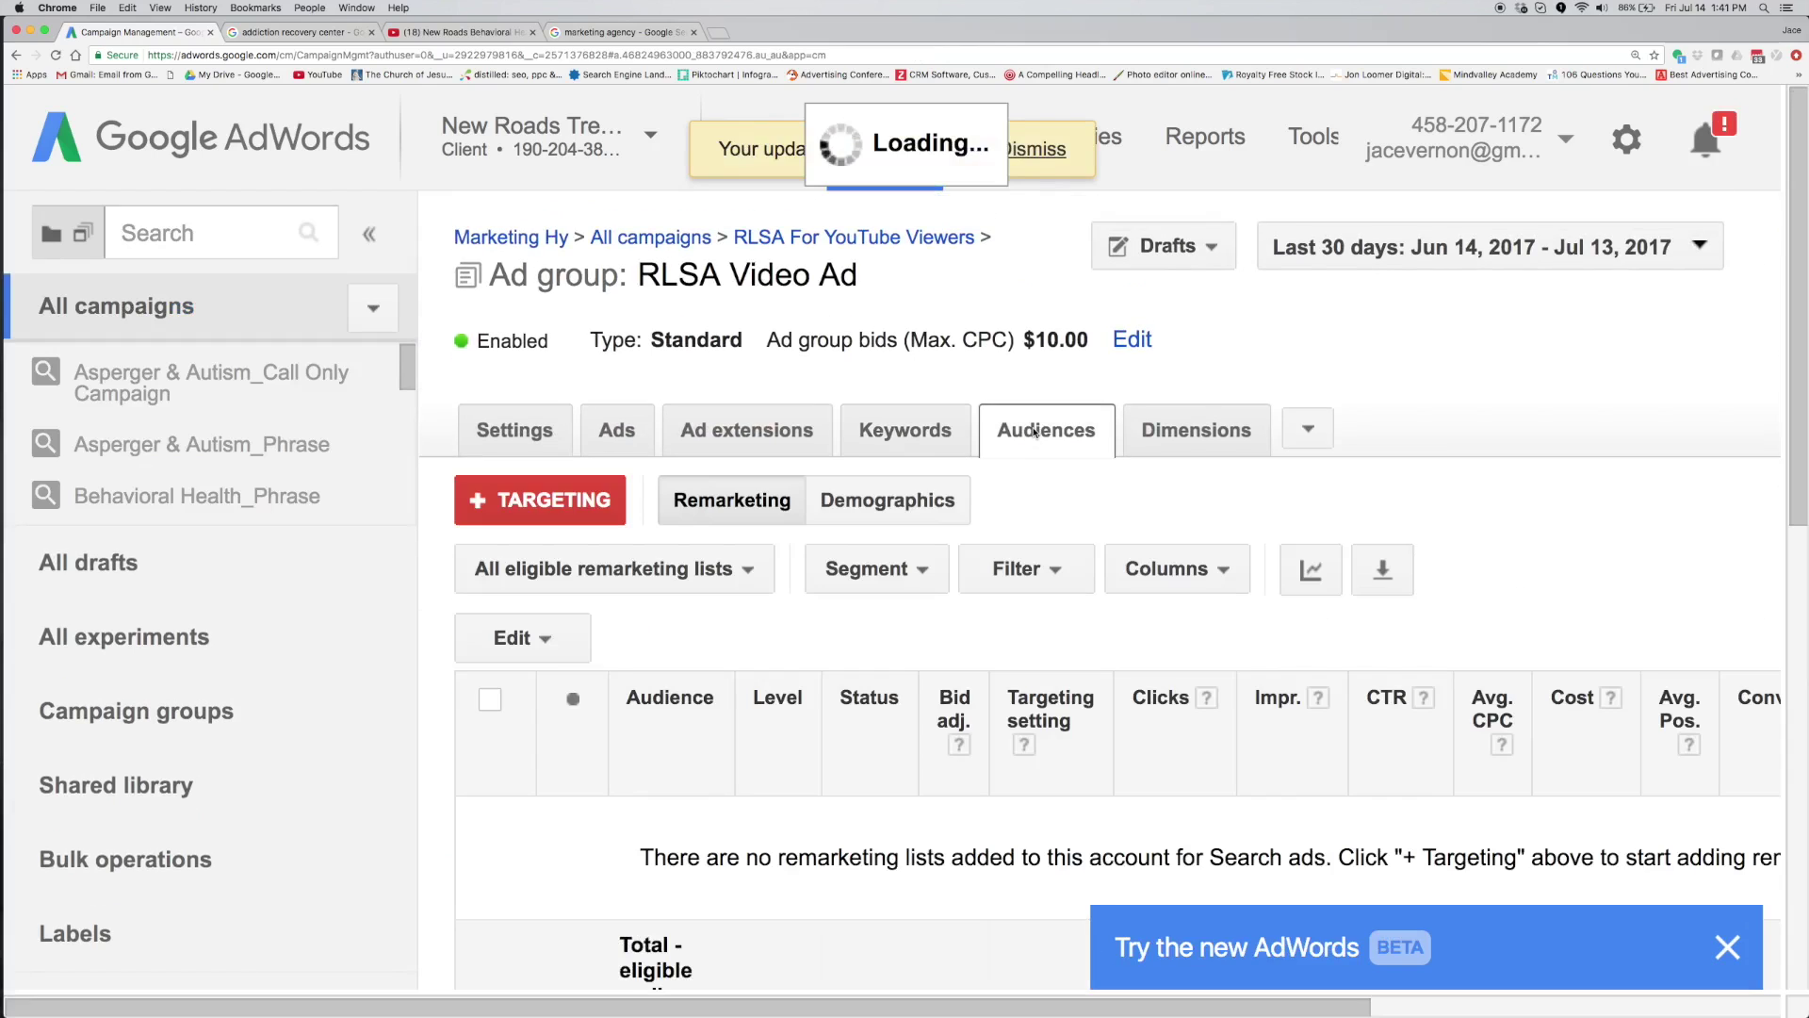
{"action": "left_click", "coordinate": [565, 501]}
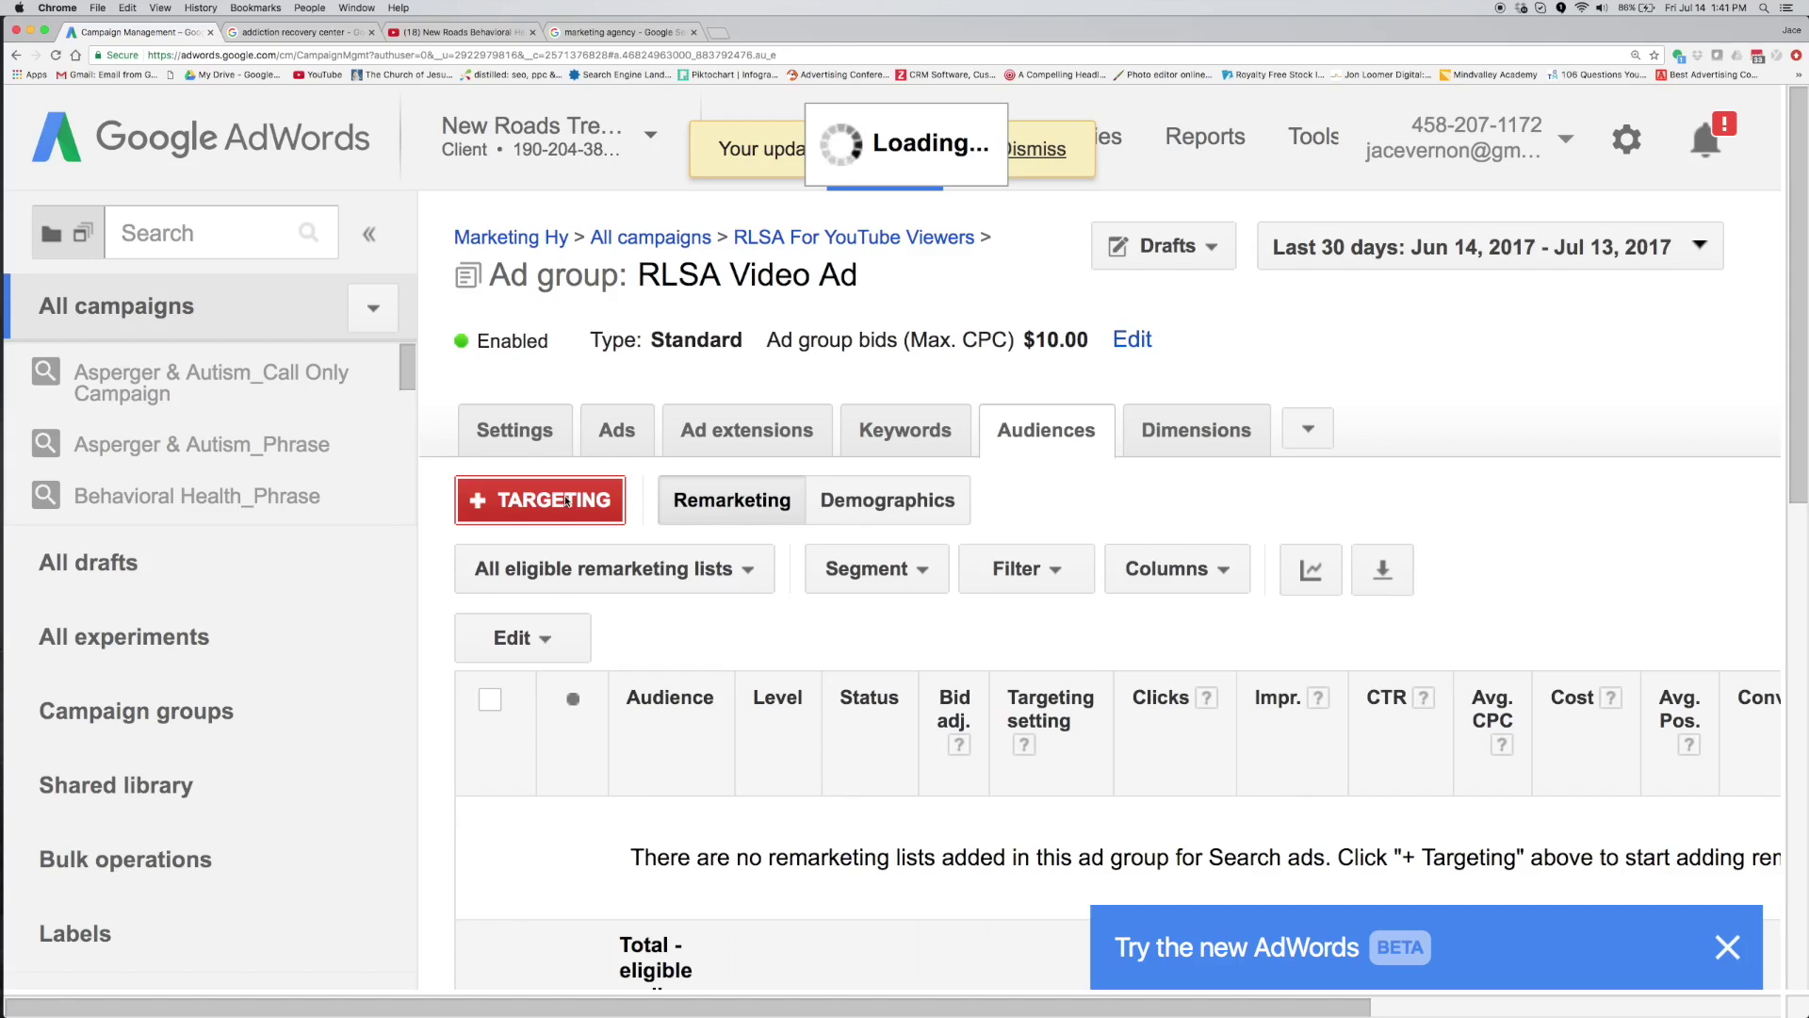
{"action": "left_click", "coordinate": [582, 736]}
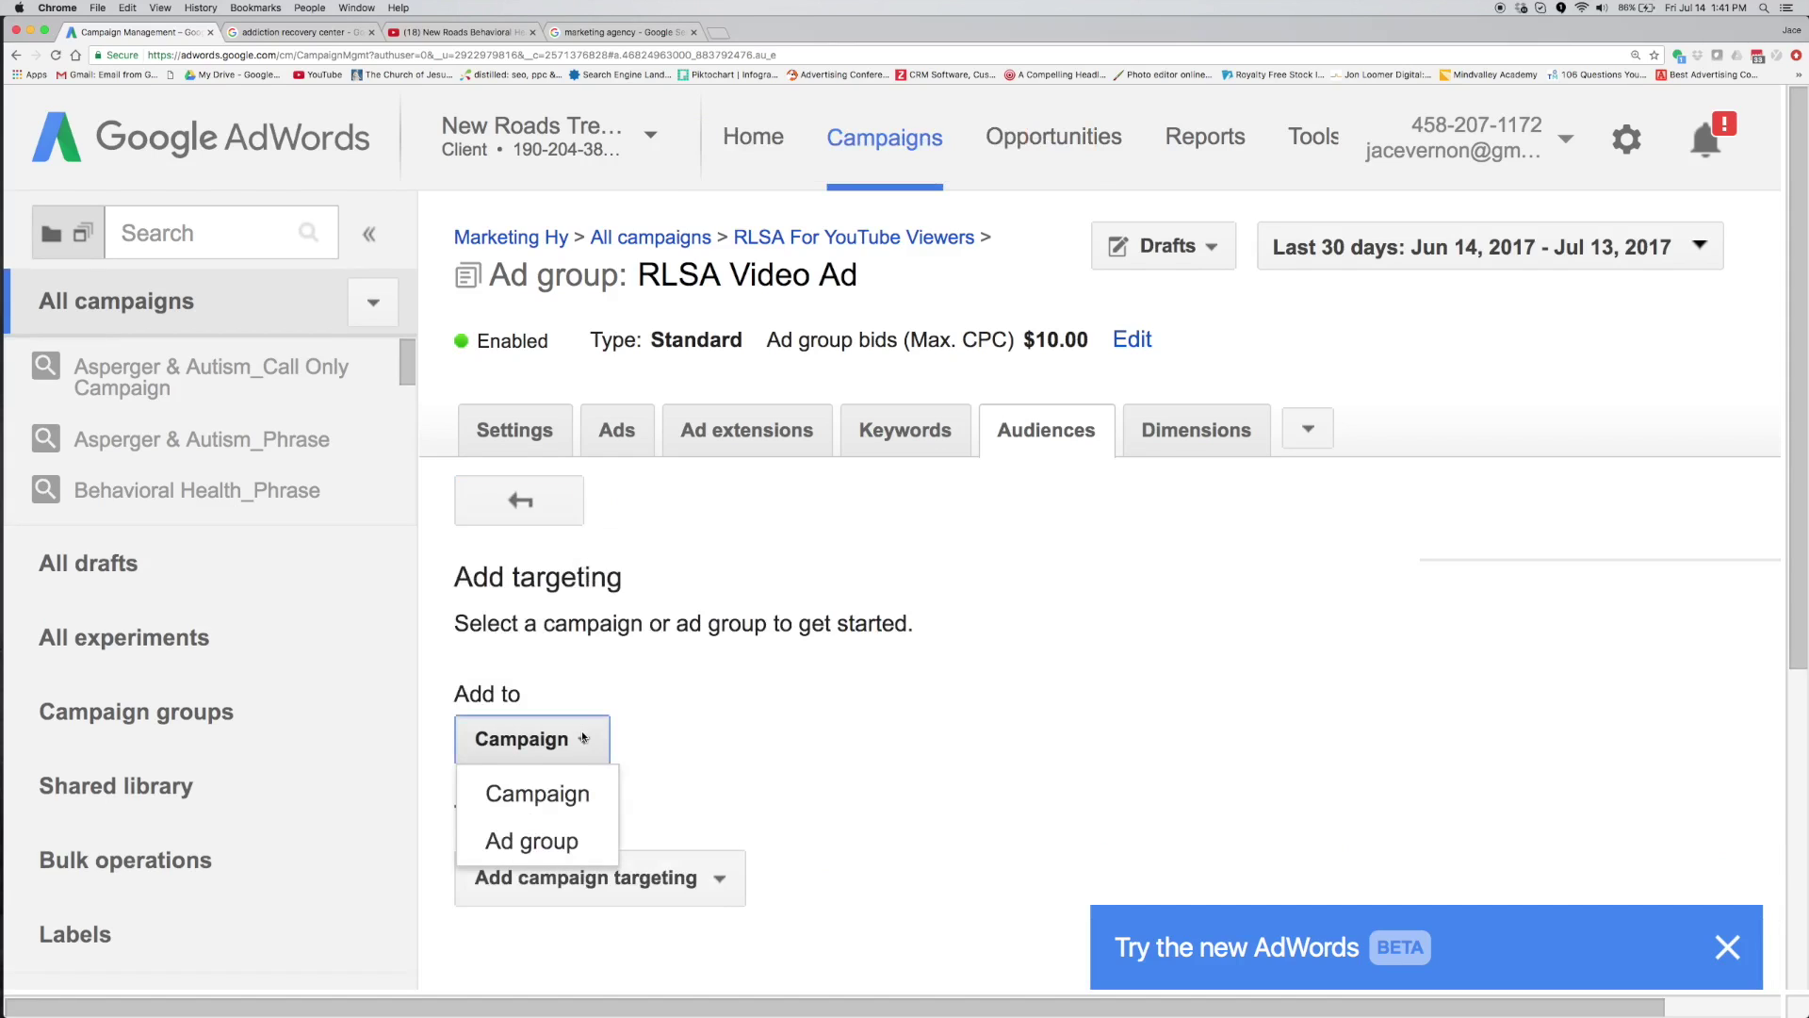
{"action": "left_click", "coordinate": [571, 835]}
{"action": "scroll", "coordinate": [655, 689], "scroll_direction": "down", "scroll_amount": 1}
{"action": "scroll", "coordinate": [654, 689], "scroll_direction": "down", "scroll_amount": 3}
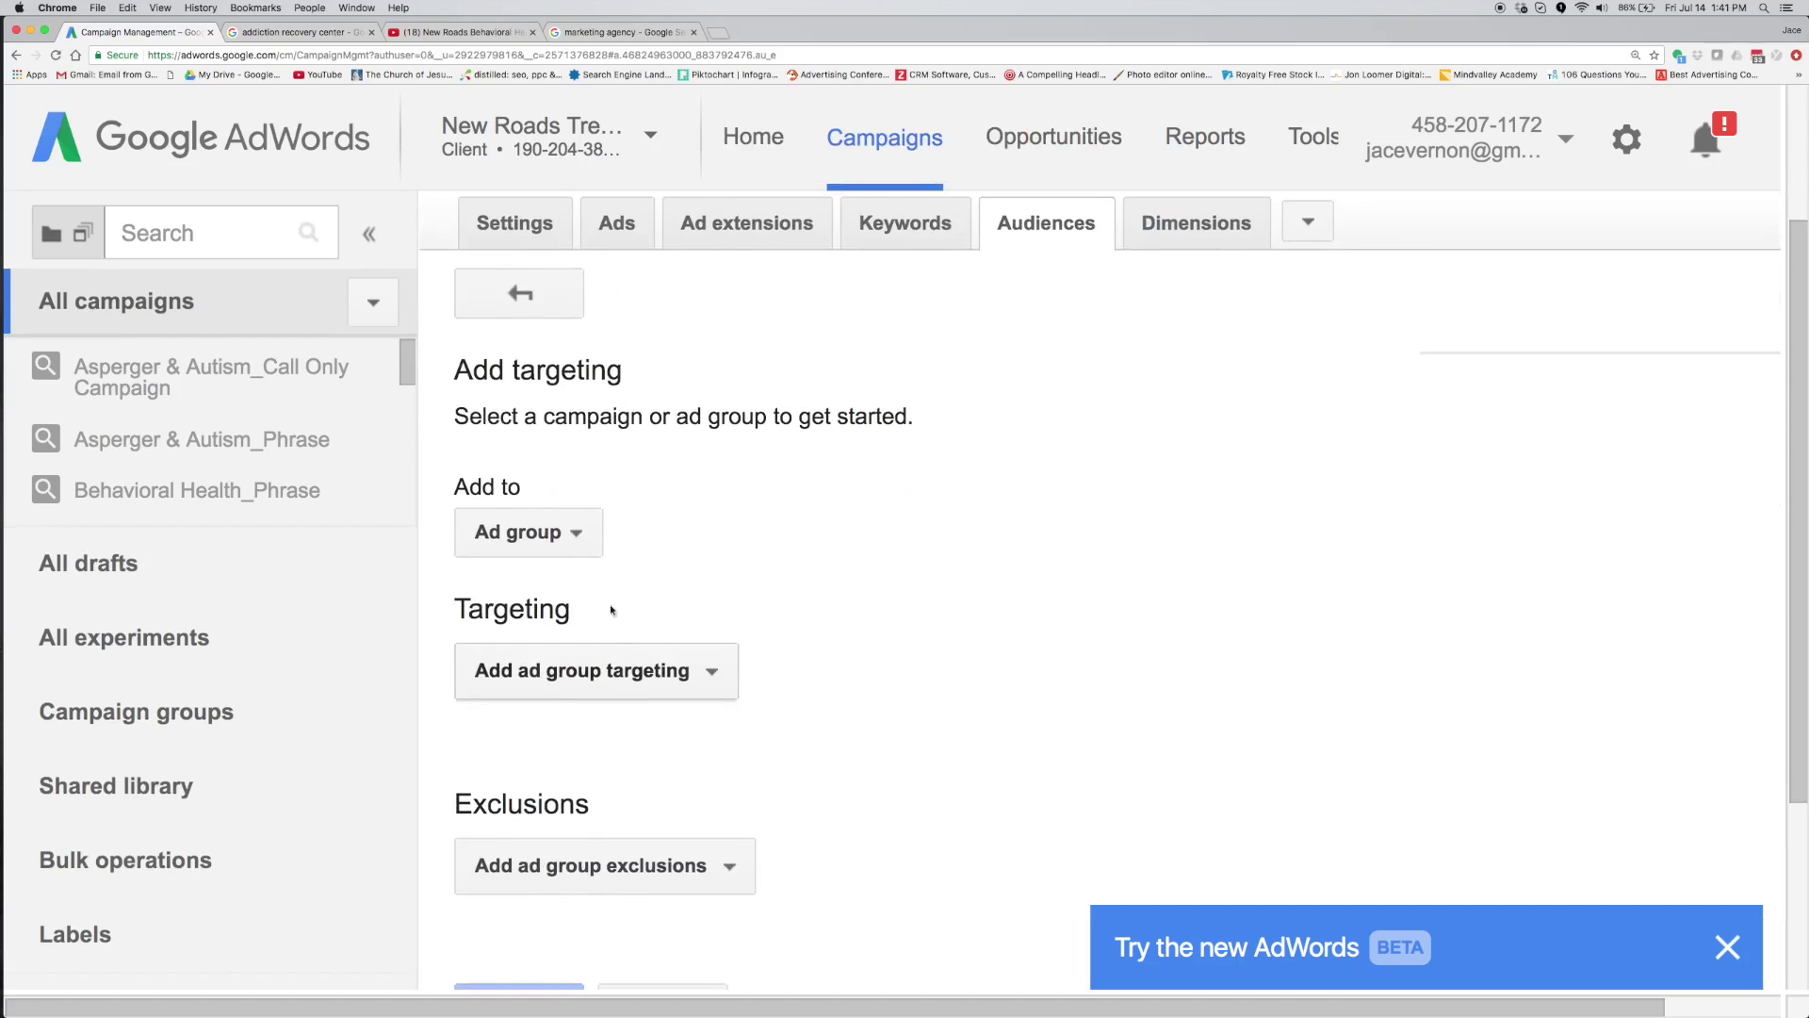
{"action": "left_click", "coordinate": [537, 531]}
{"action": "left_click", "coordinate": [537, 577]}
{"action": "scroll", "coordinate": [695, 529], "scroll_direction": "down", "scroll_amount": 2}
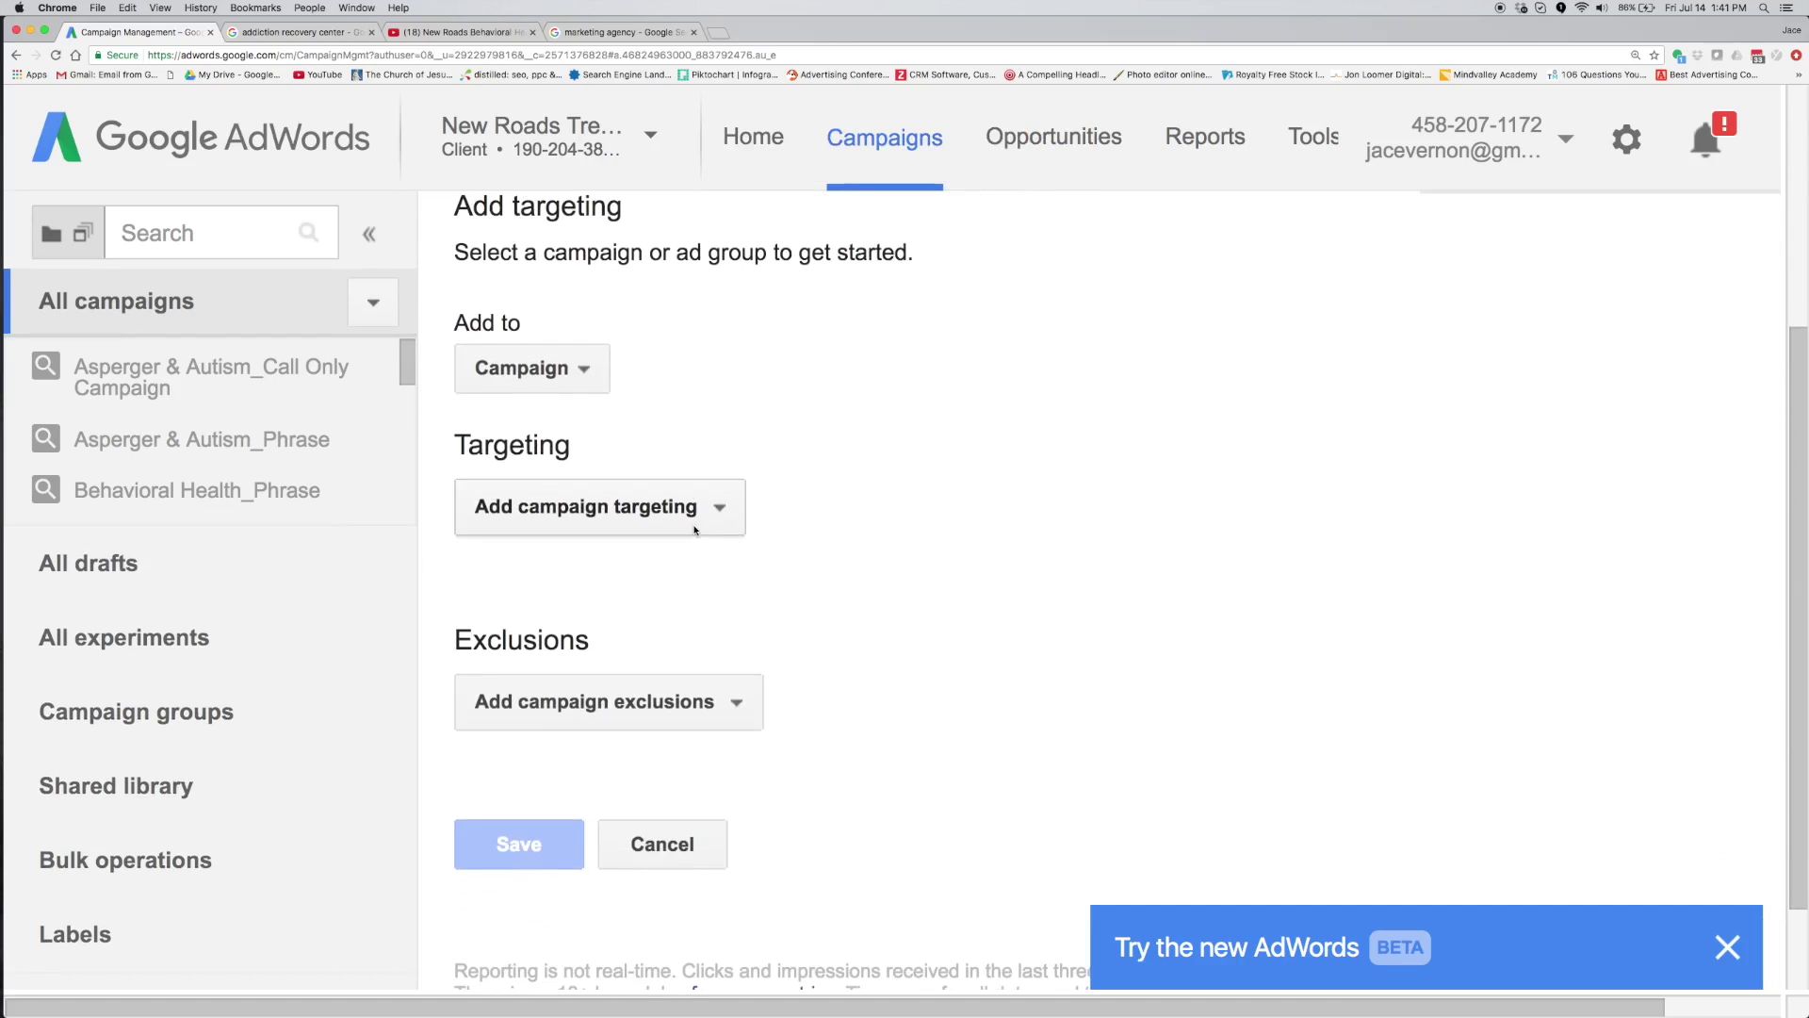
{"action": "left_click", "coordinate": [718, 507]}
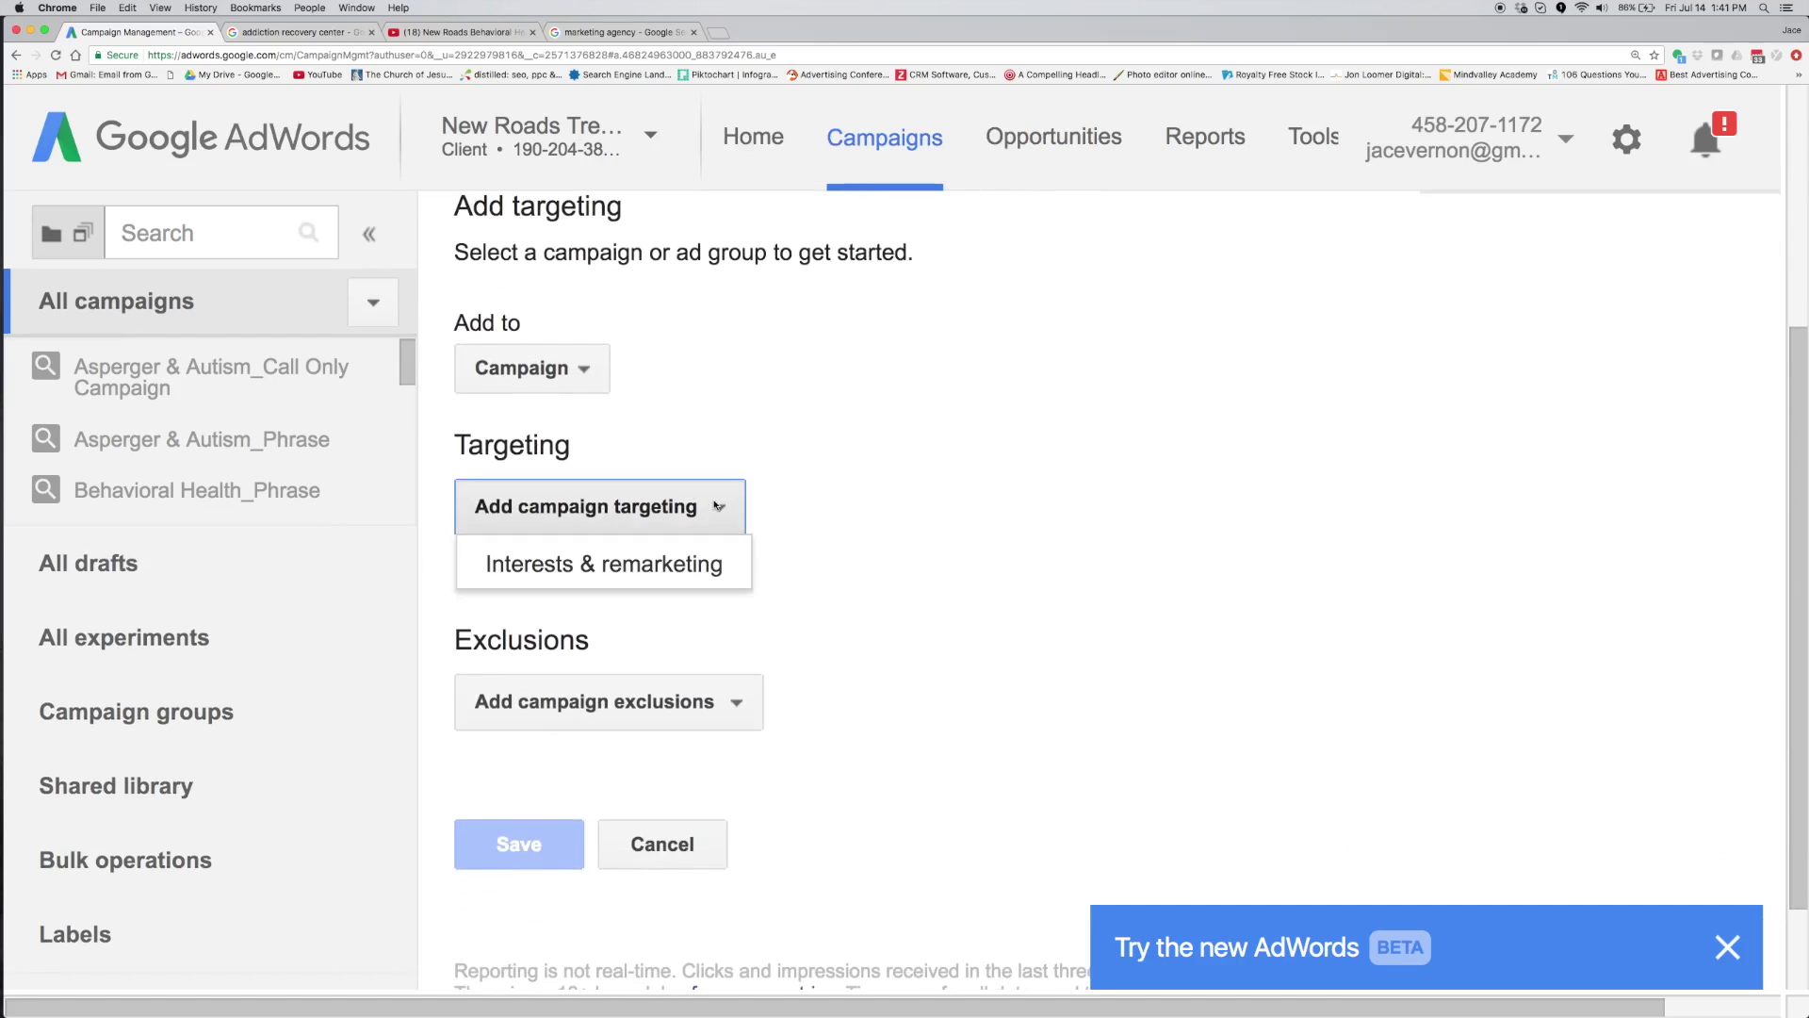
{"action": "left_click", "coordinate": [704, 564]}
{"action": "scroll", "coordinate": [781, 645], "scroll_direction": "down", "scroll_amount": 1}
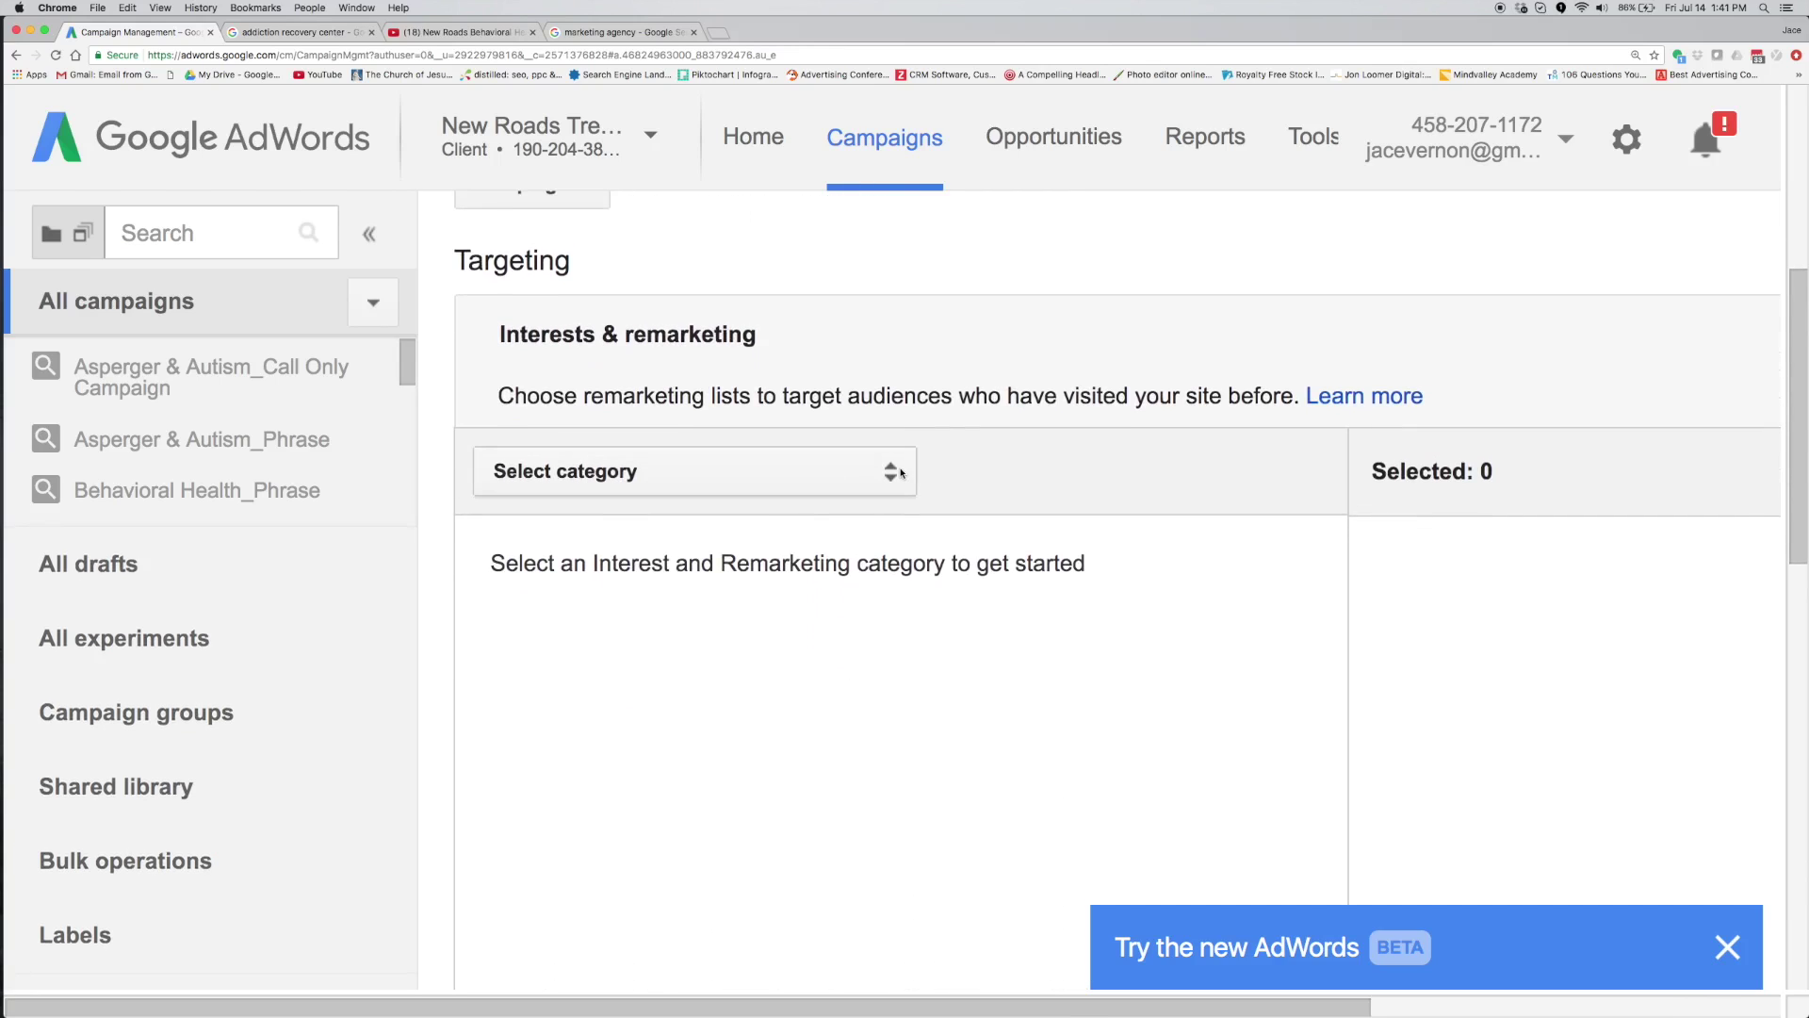
Add the 'Views Video From Channel' video viewers list with the Target and bid setting.
{"action": "left_click", "coordinate": [845, 474]}
{"action": "left_click", "coordinate": [788, 589]}
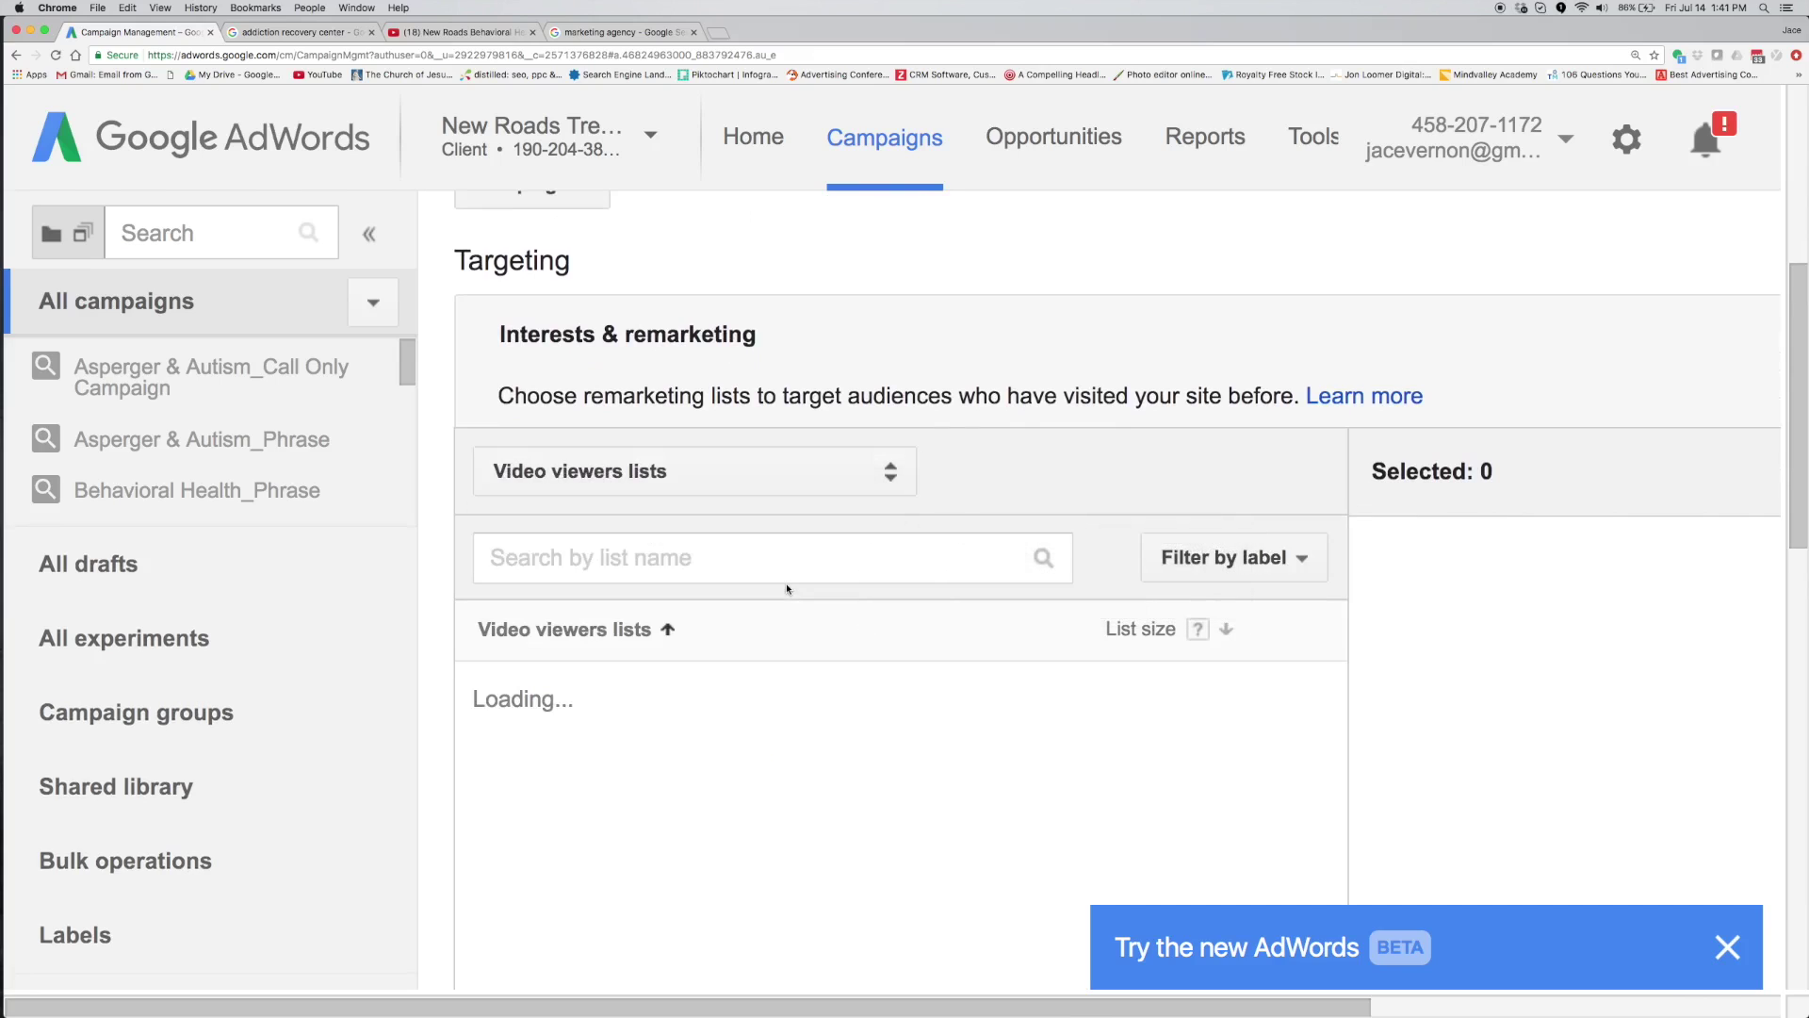
{"action": "scroll", "coordinate": [890, 644], "scroll_direction": "down", "scroll_amount": 1}
{"action": "scroll", "coordinate": [889, 642], "scroll_direction": "down", "scroll_amount": 2}
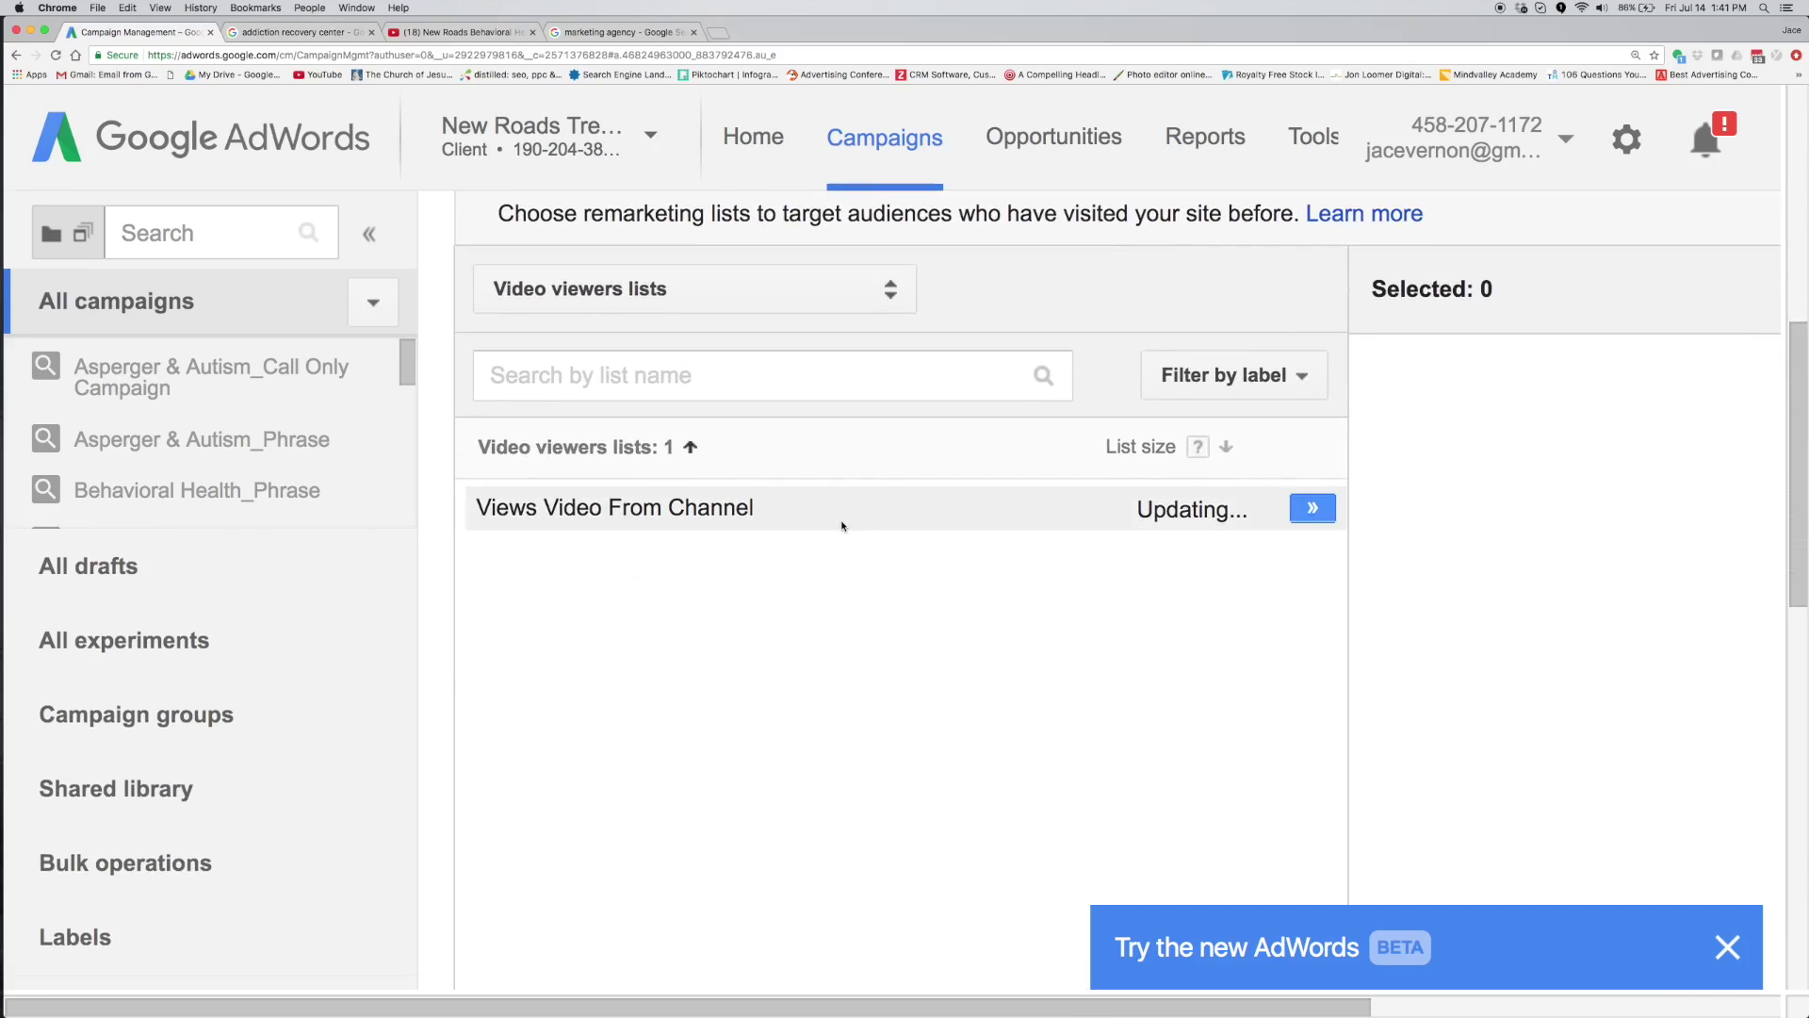
{"action": "left_click", "coordinate": [1314, 509]}
{"action": "scroll", "coordinate": [820, 577], "scroll_direction": "down", "scroll_amount": 3}
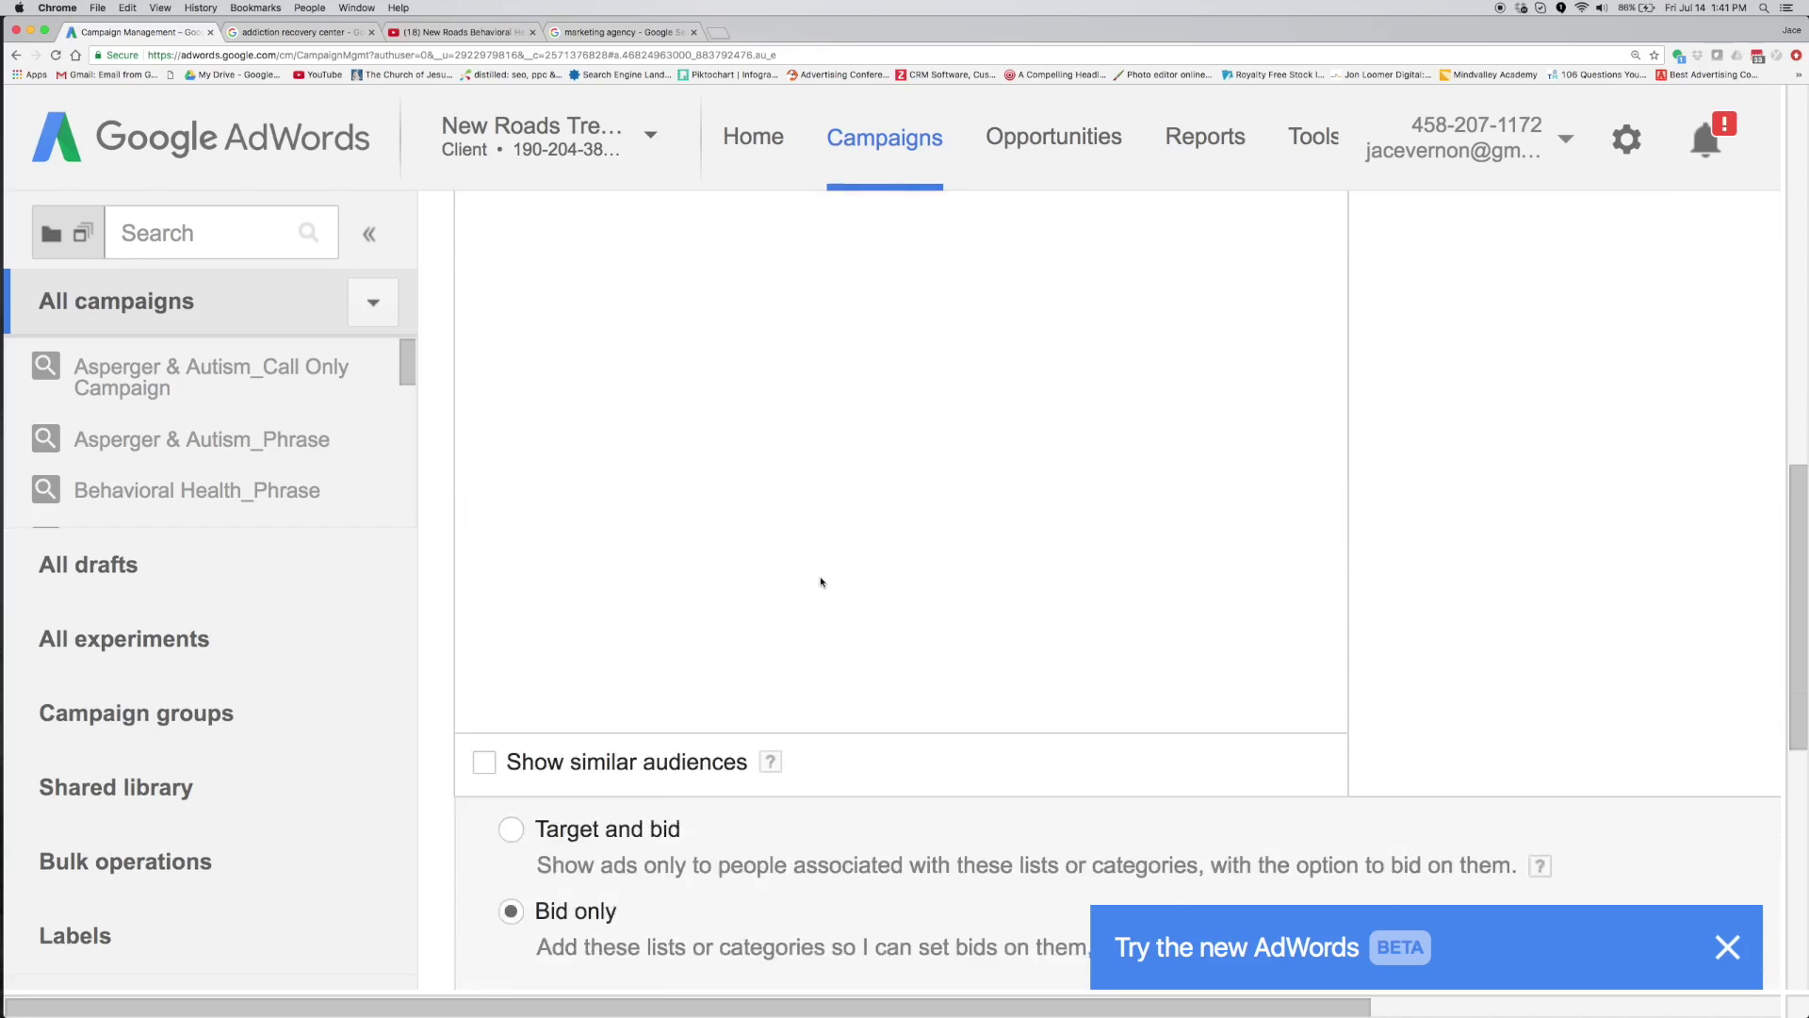
{"action": "scroll", "coordinate": [676, 532], "scroll_direction": "down", "scroll_amount": 3}
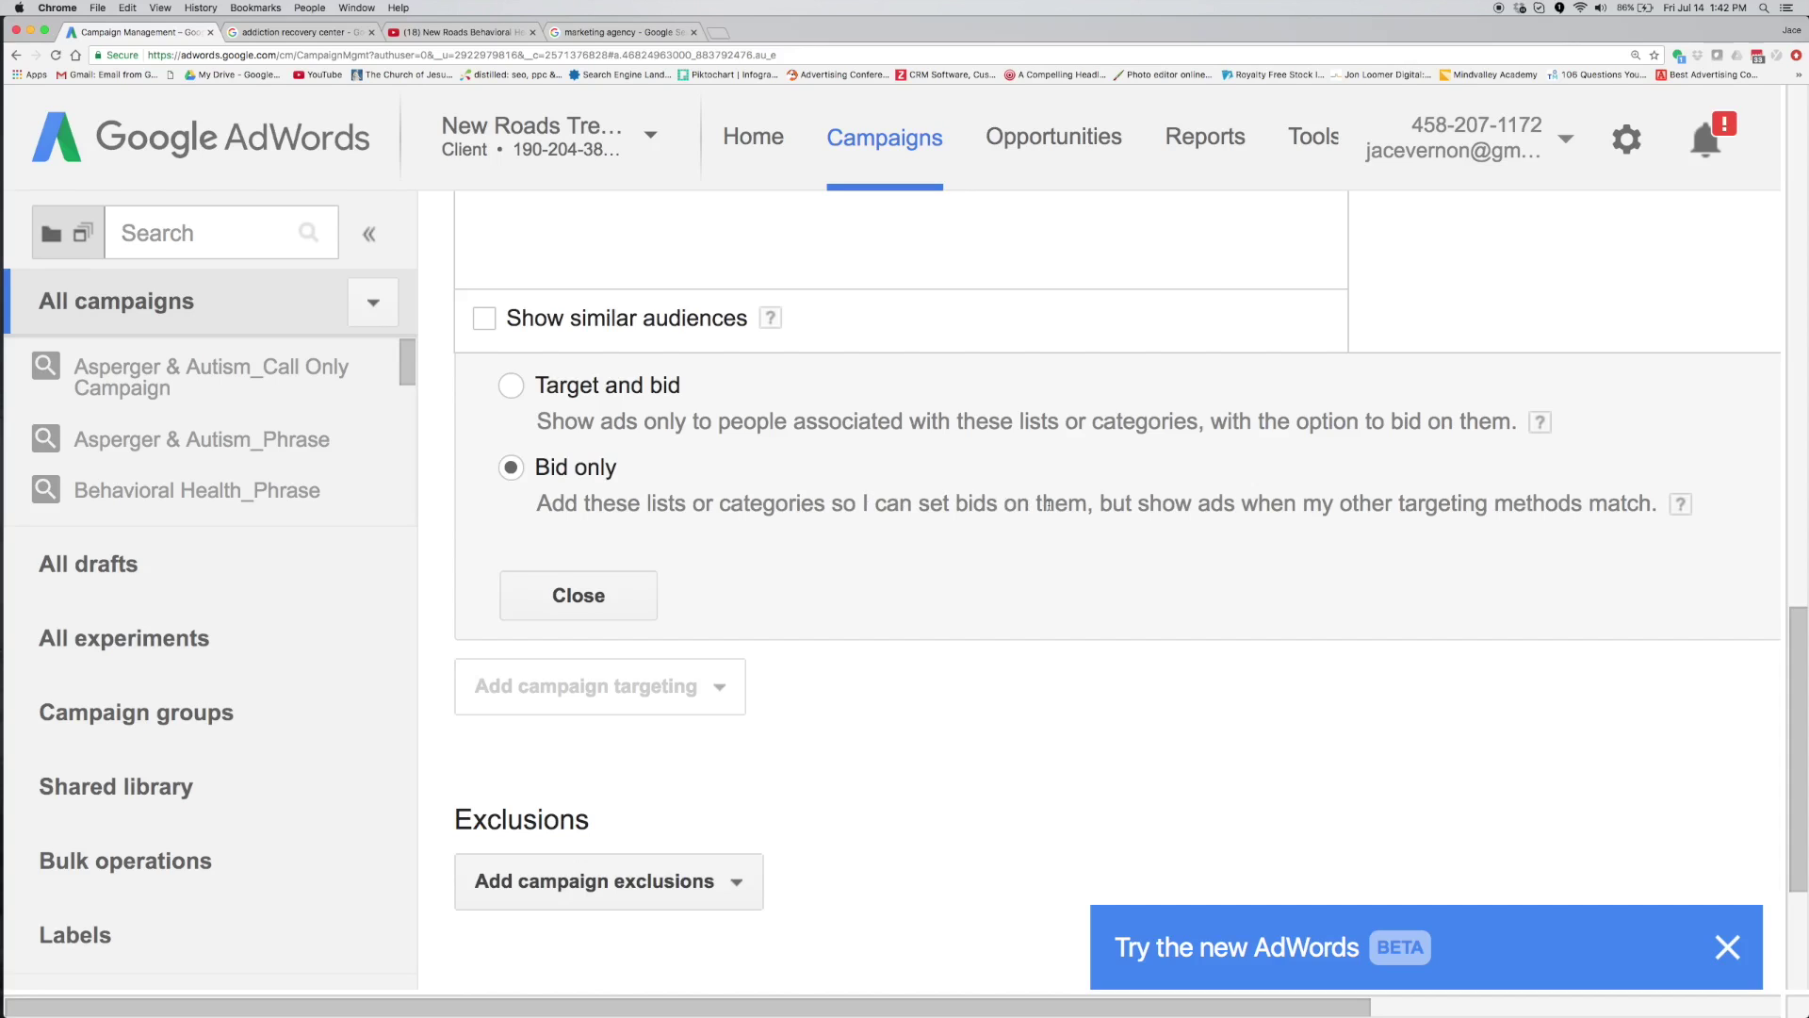
{"action": "left_click", "coordinate": [511, 393]}
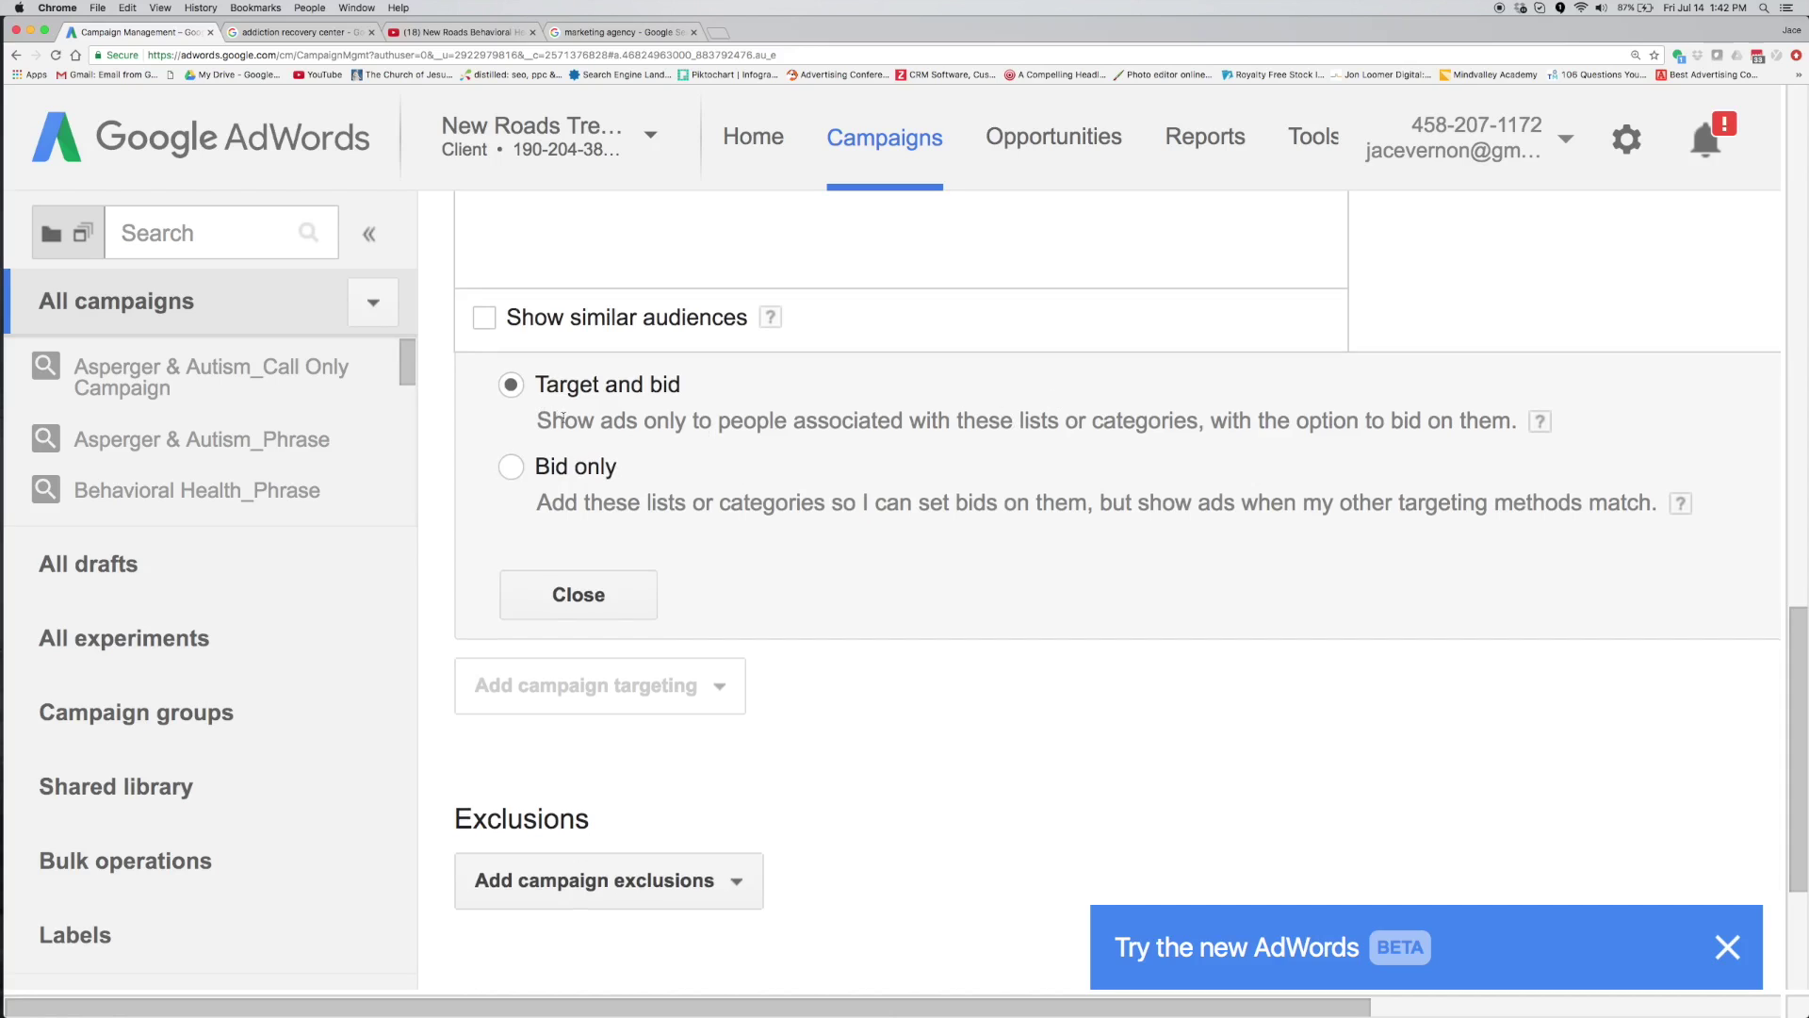
{"action": "scroll", "coordinate": [652, 512], "scroll_direction": "down", "scroll_amount": 3}
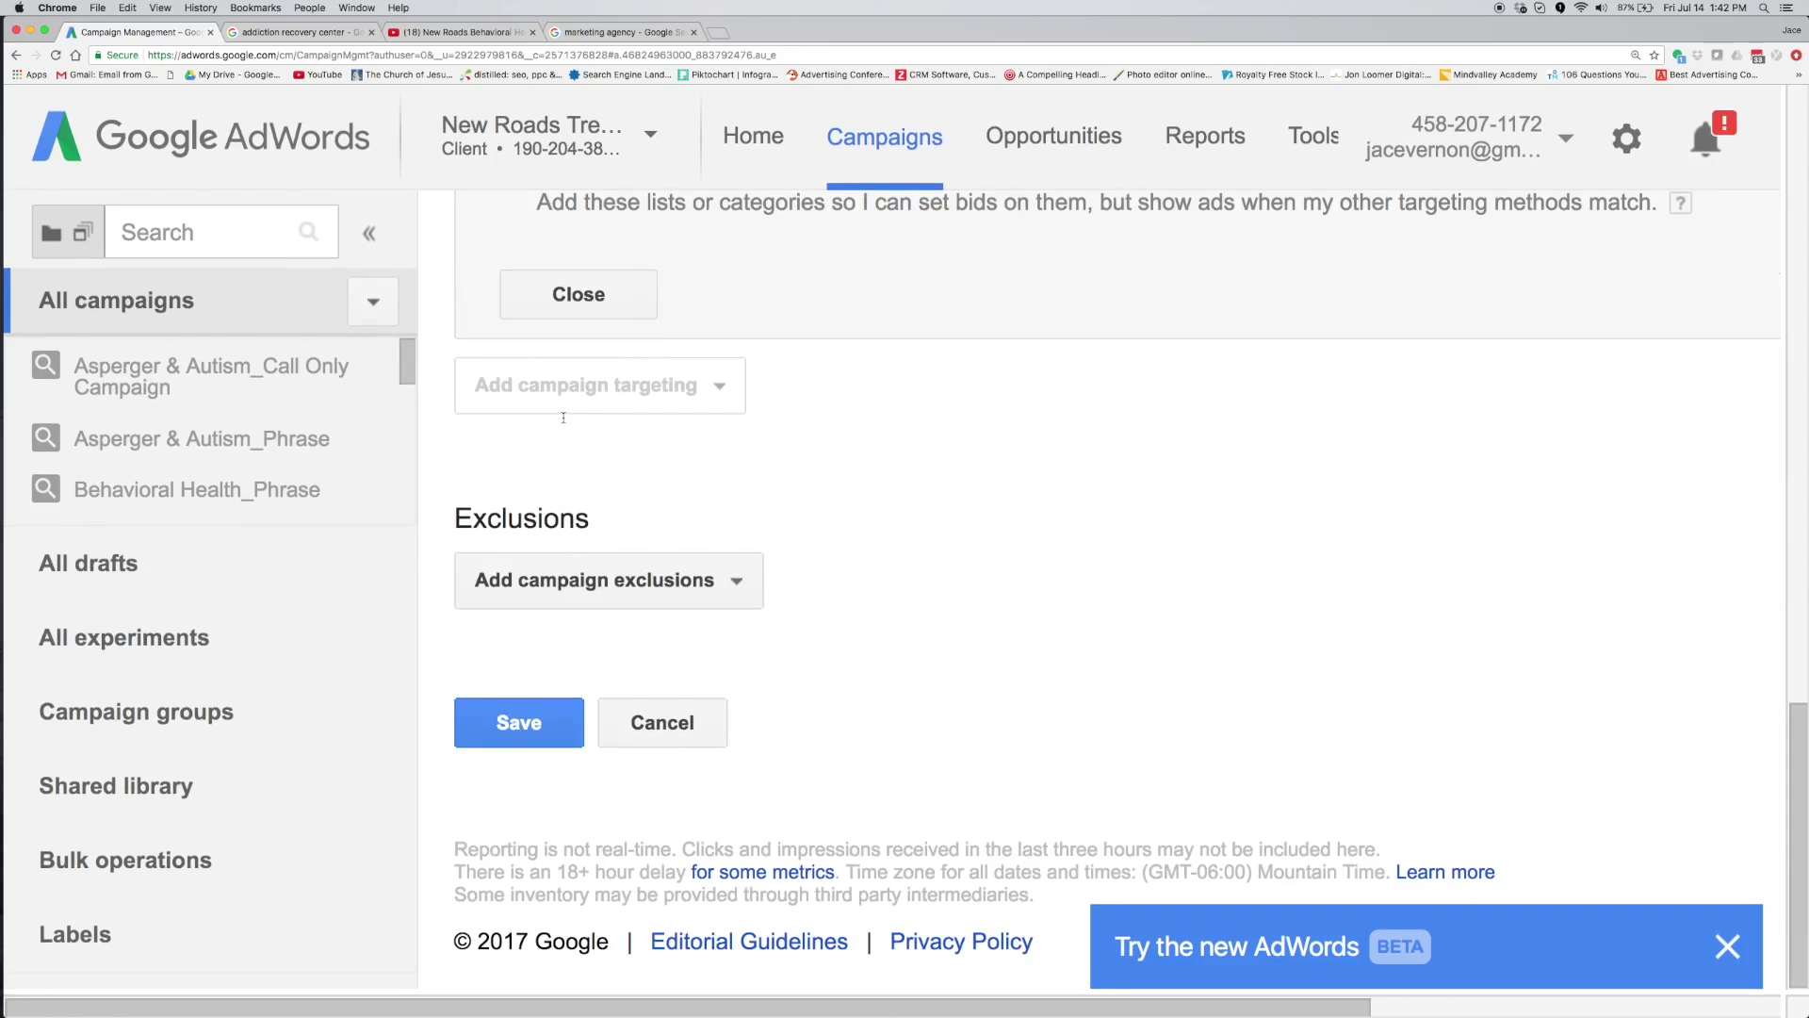
Save the targeting, confirming remarketing policy compliance and accepting it.
{"action": "left_click", "coordinate": [572, 732]}
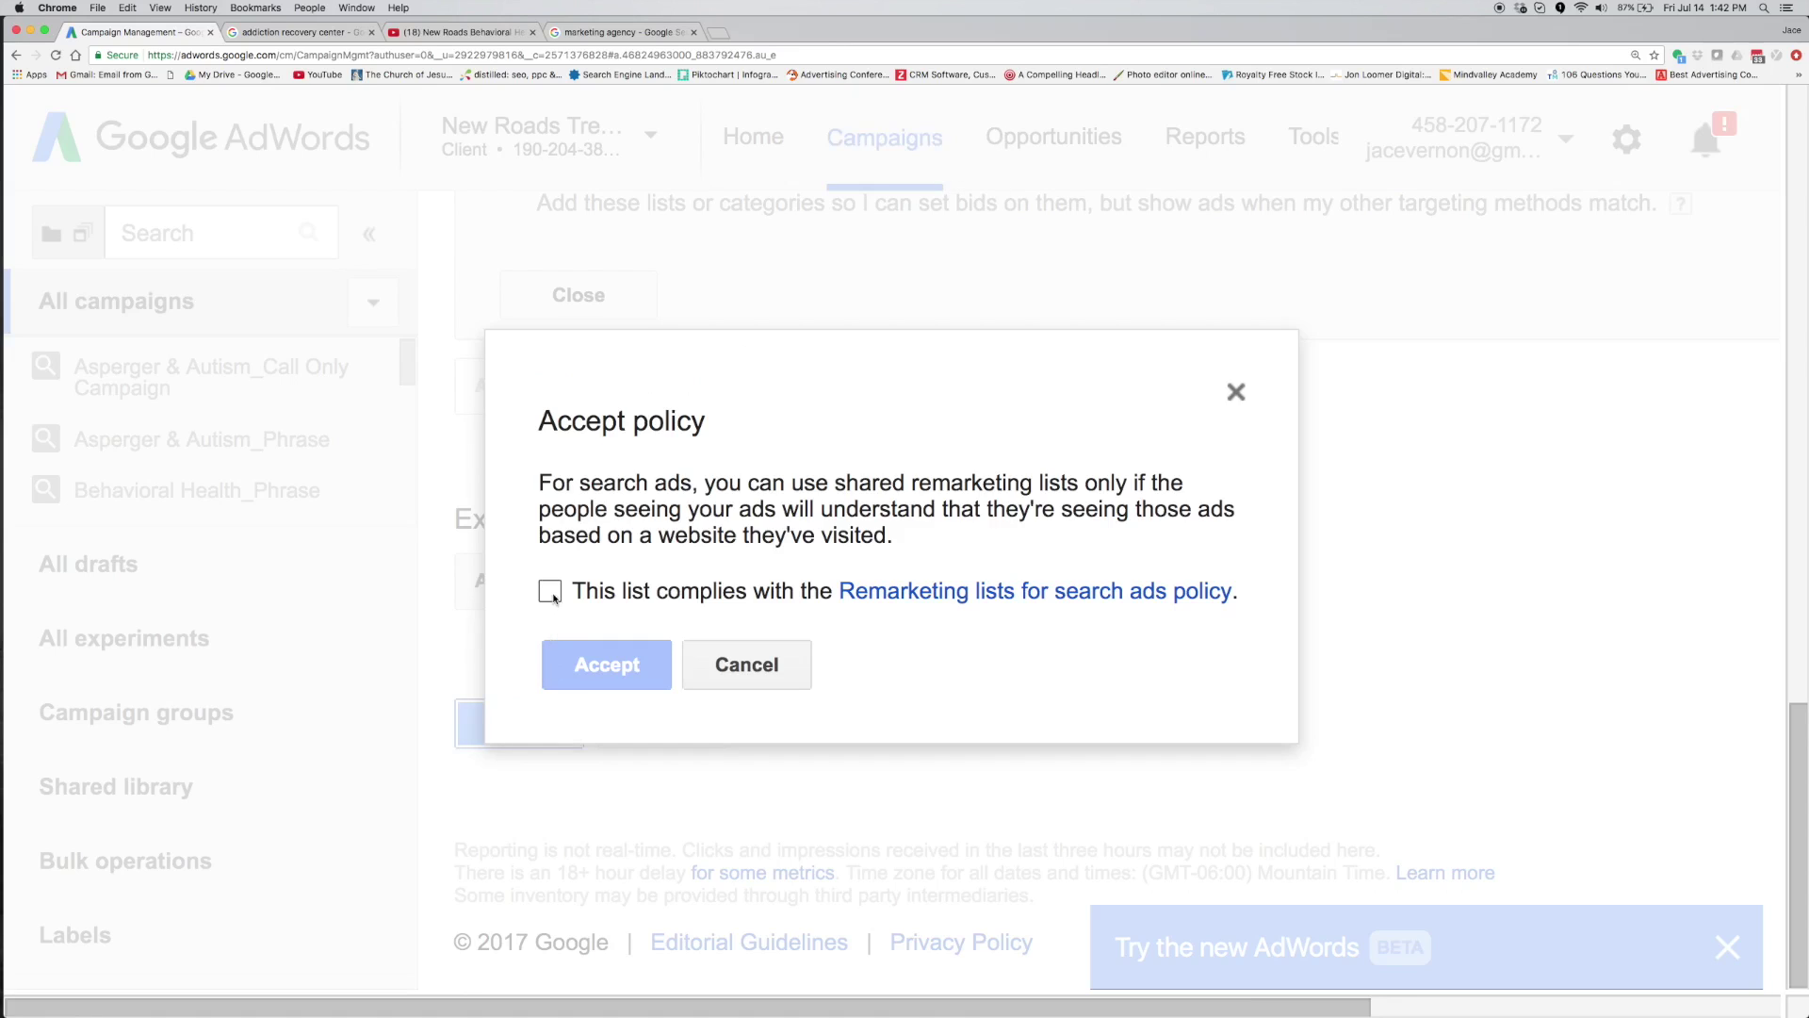
{"action": "left_click", "coordinate": [550, 591]}
{"action": "left_click", "coordinate": [605, 669]}
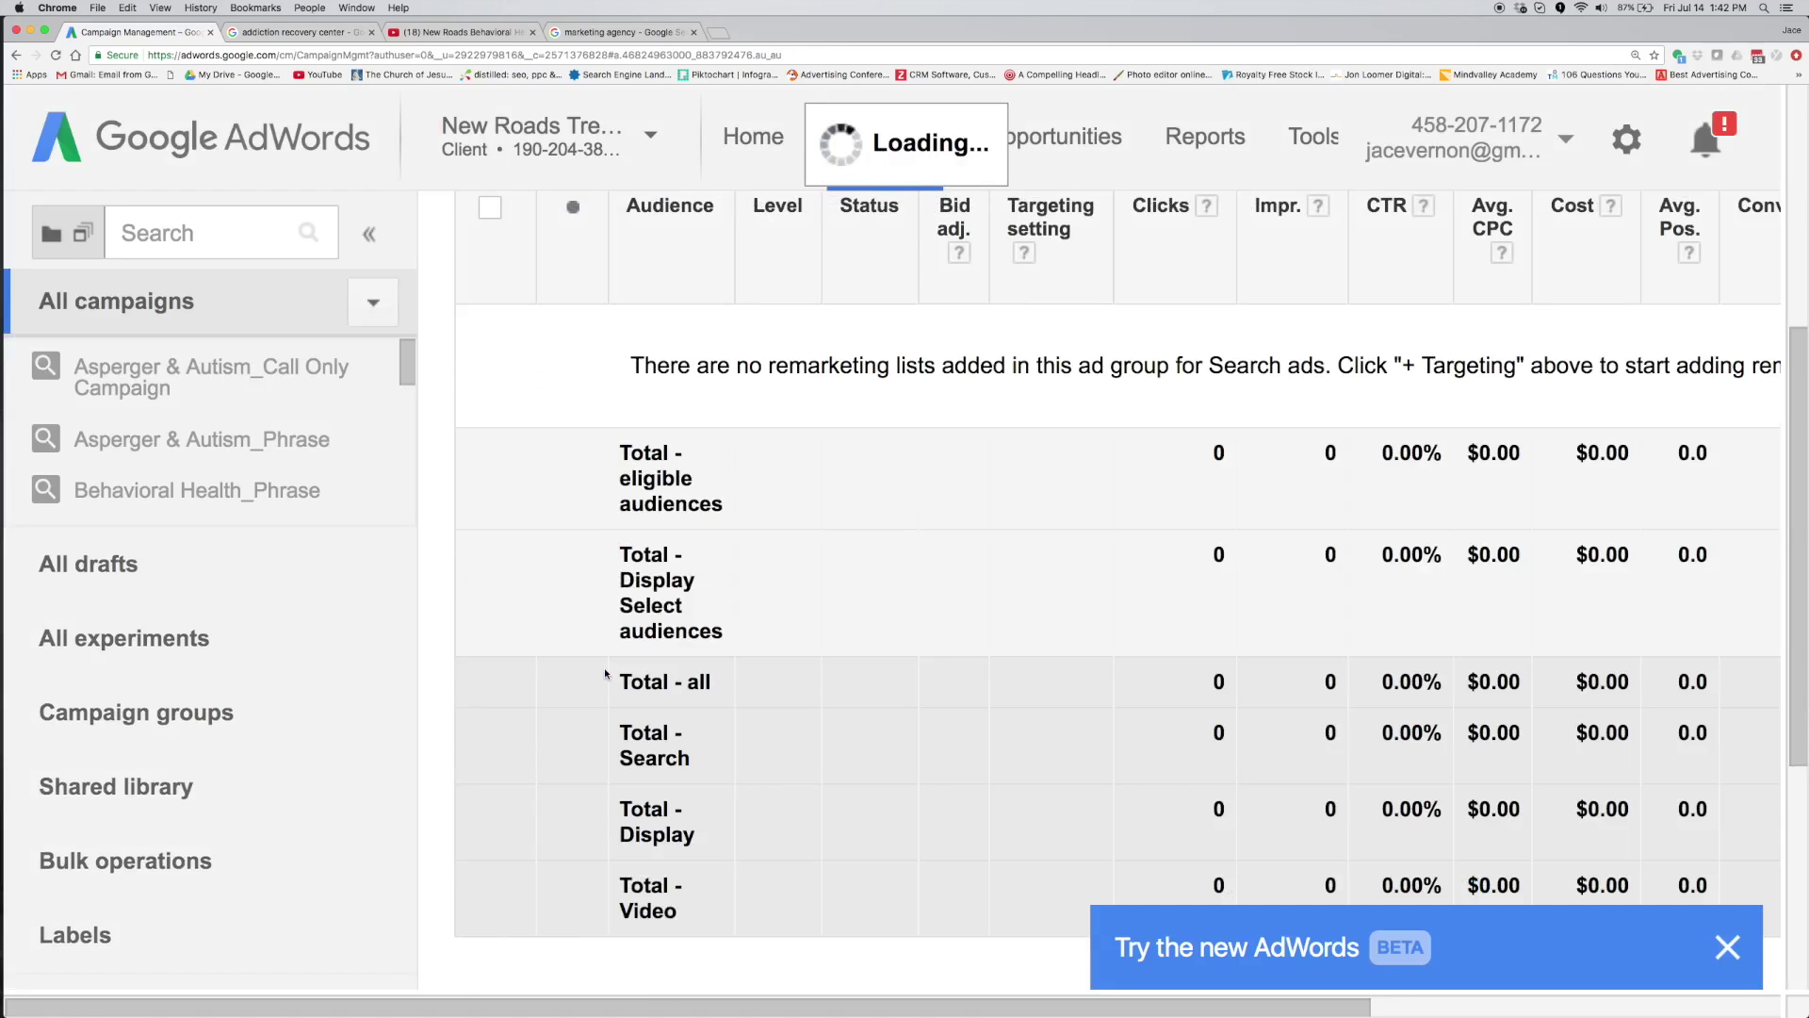